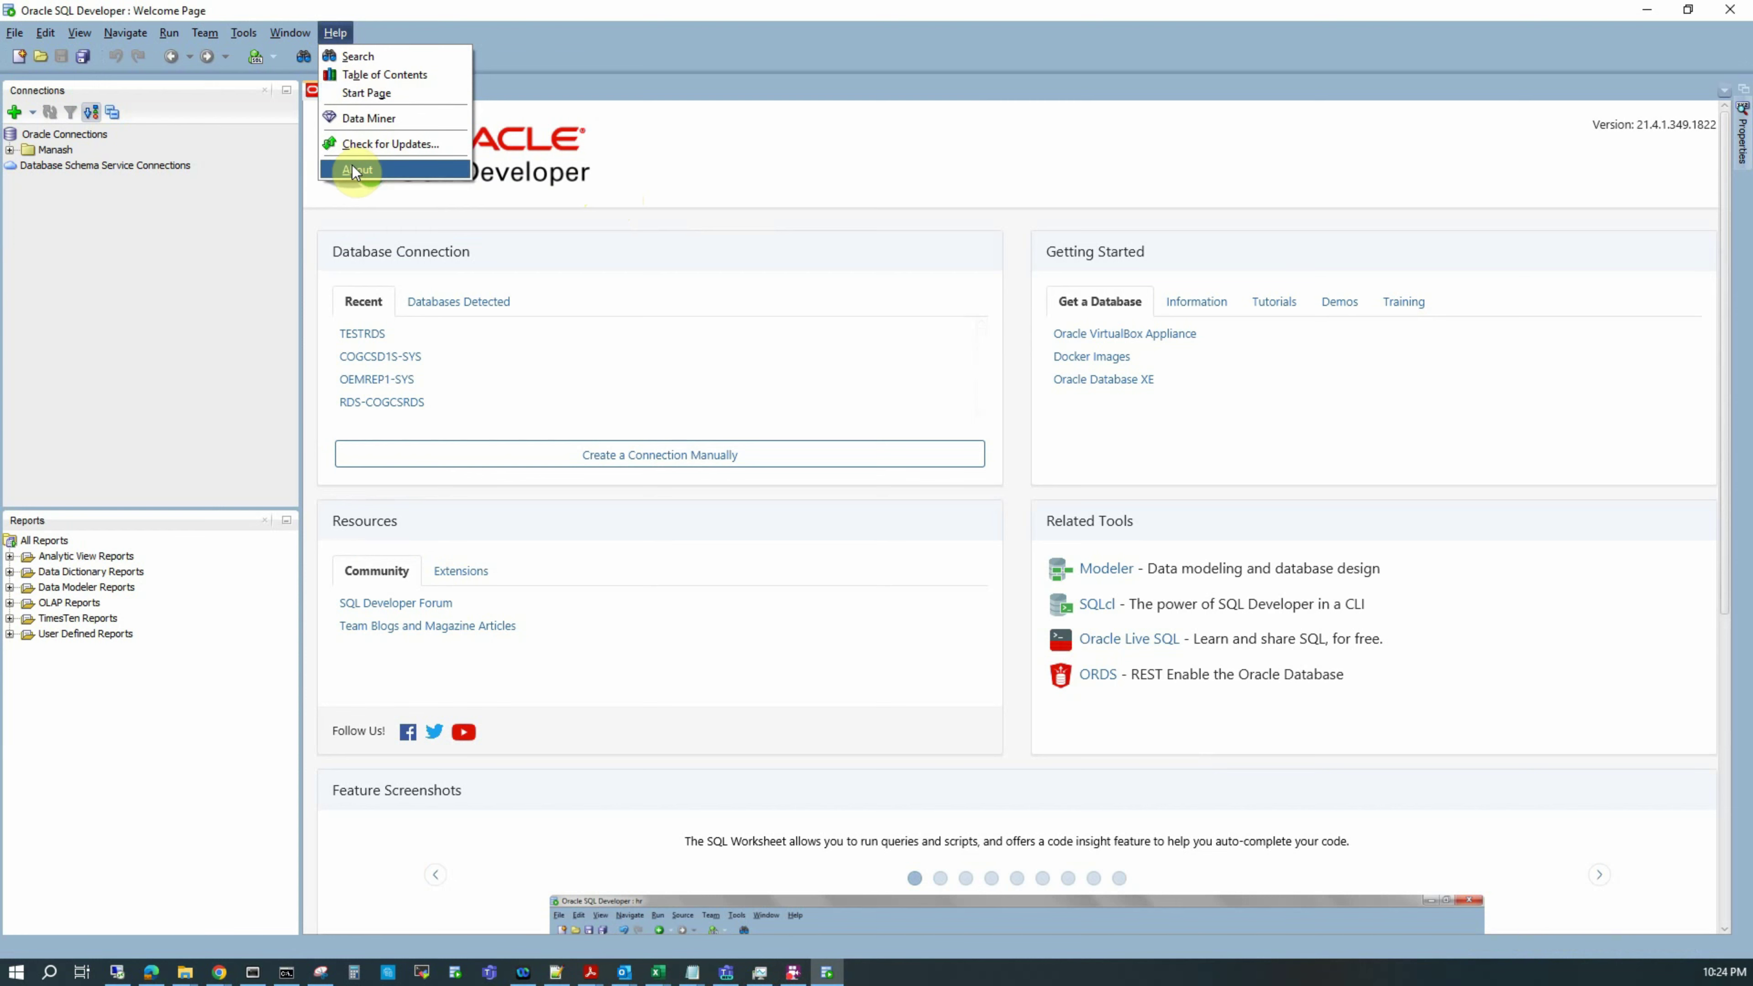
Step: Confirm version 21.4.1.349 in About, then connect to CATDB-SYS under Personal connections
left_click(353, 168)
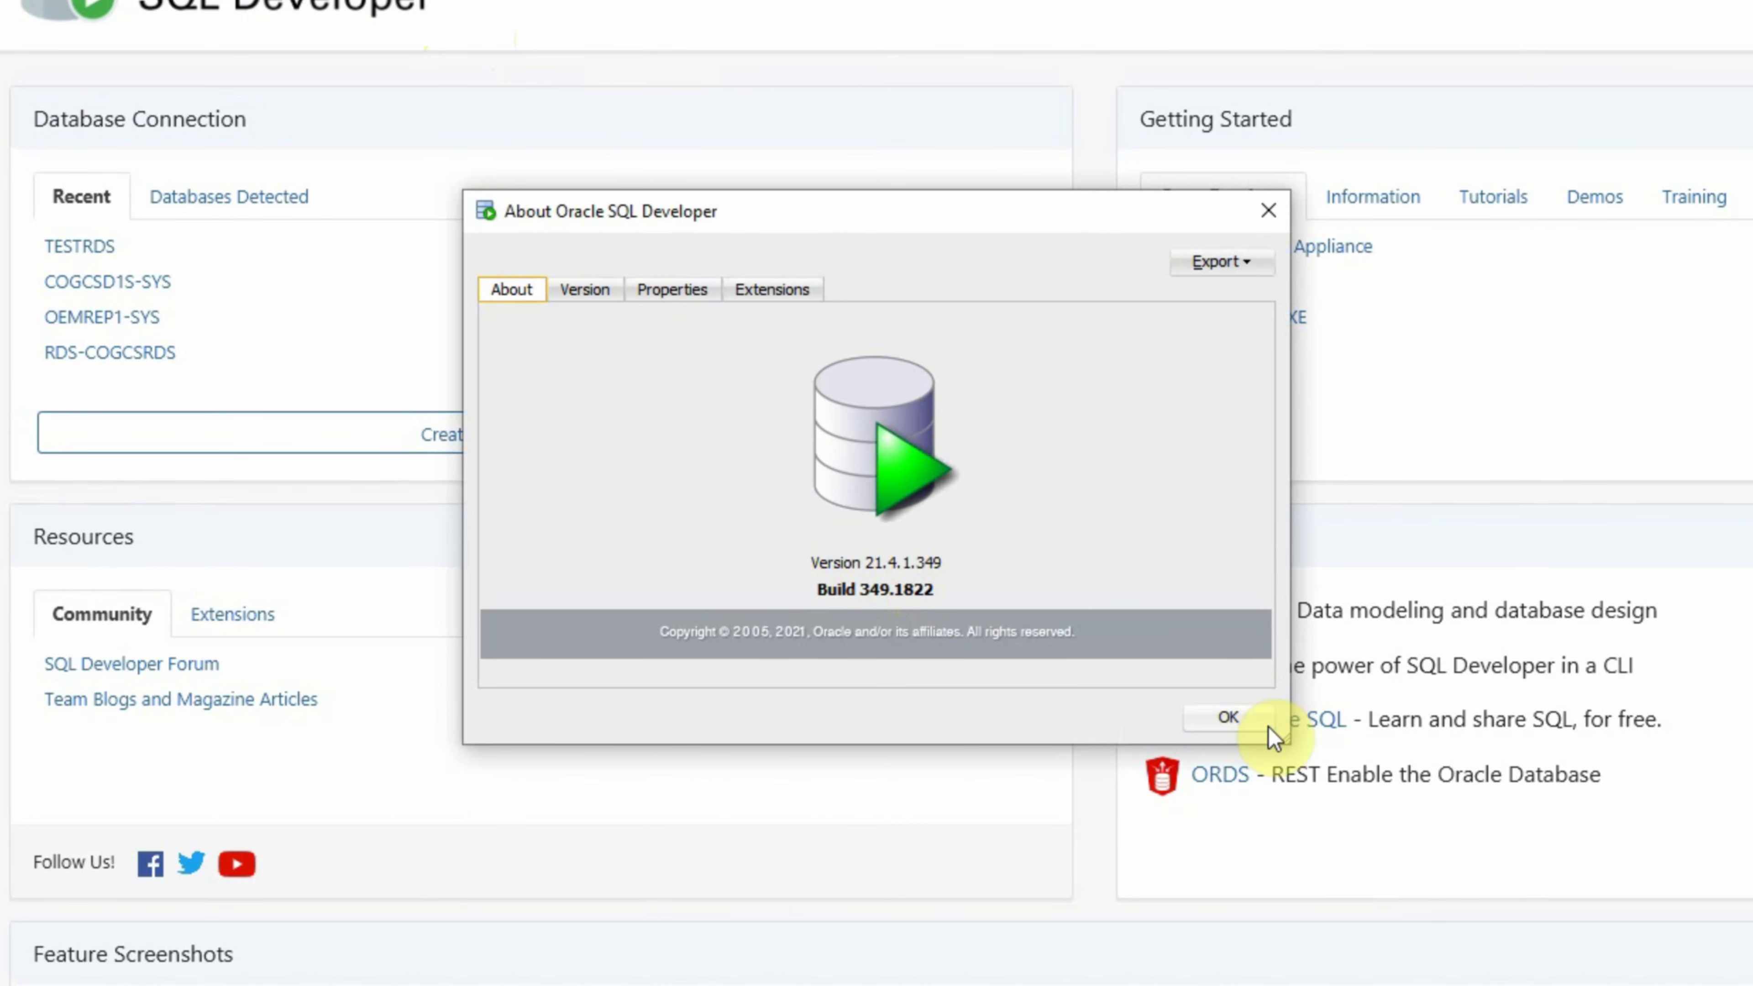
left_click(1227, 717)
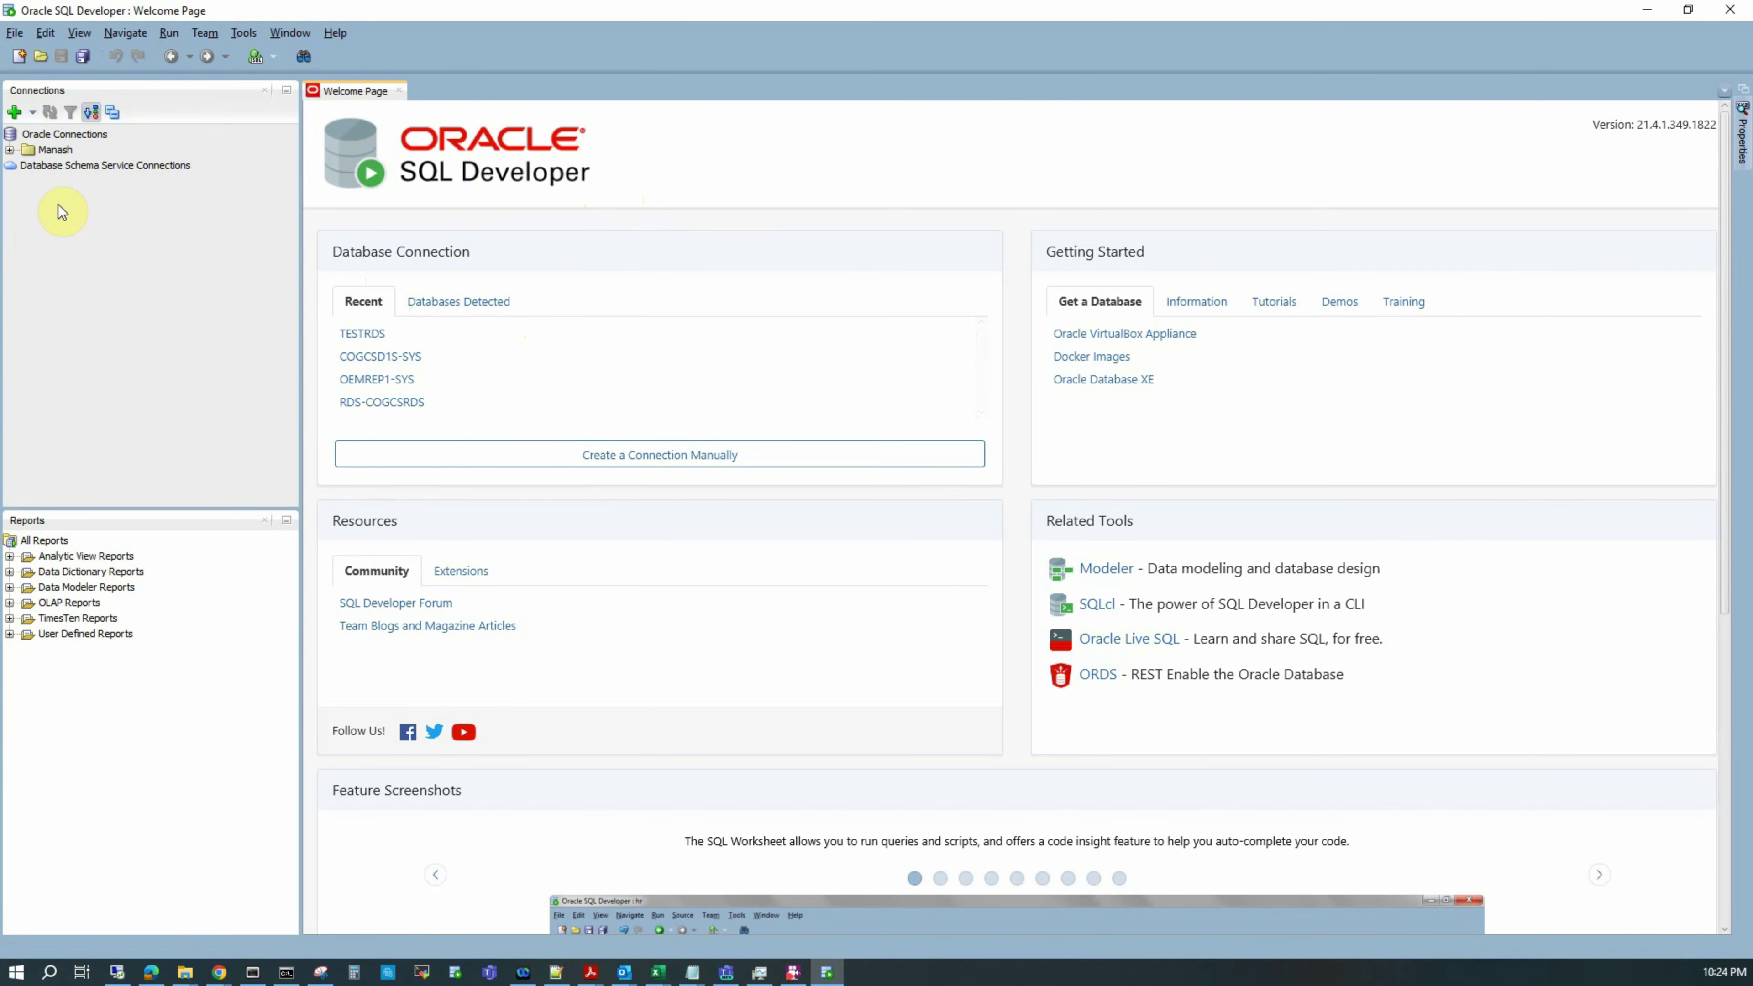
left_click(10, 149)
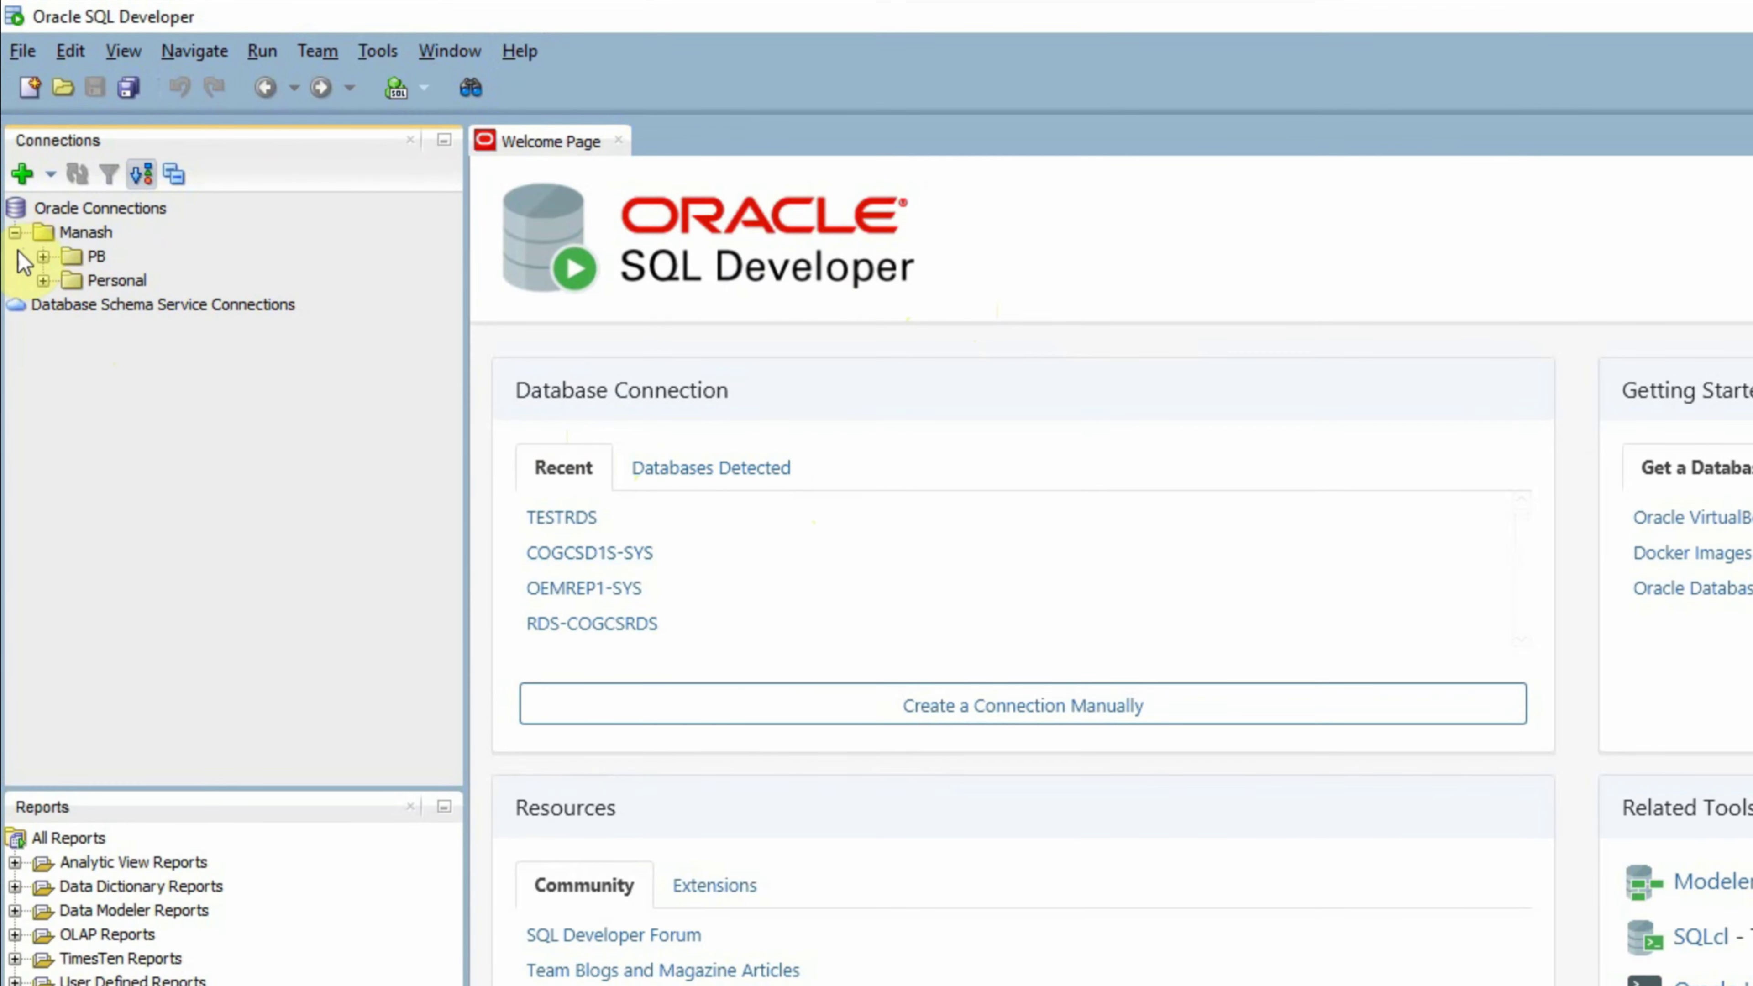
left_click(43, 280)
left_click(173, 305)
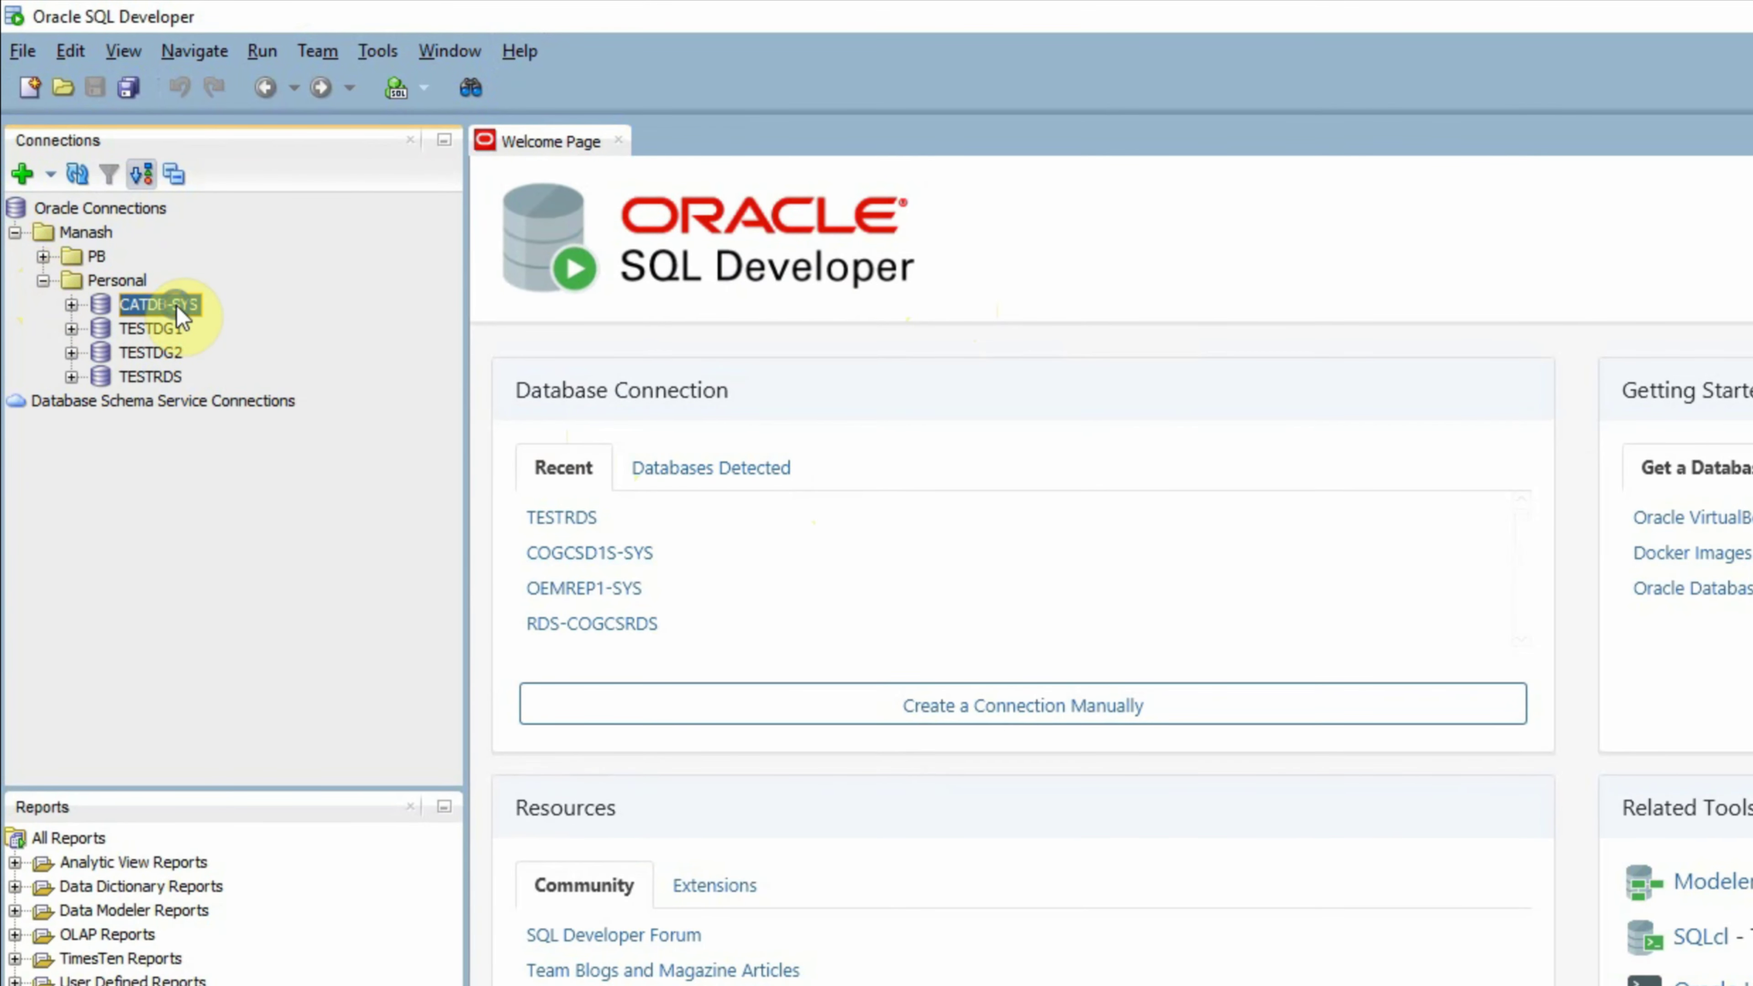
right_click(177, 306)
left_click(343, 329)
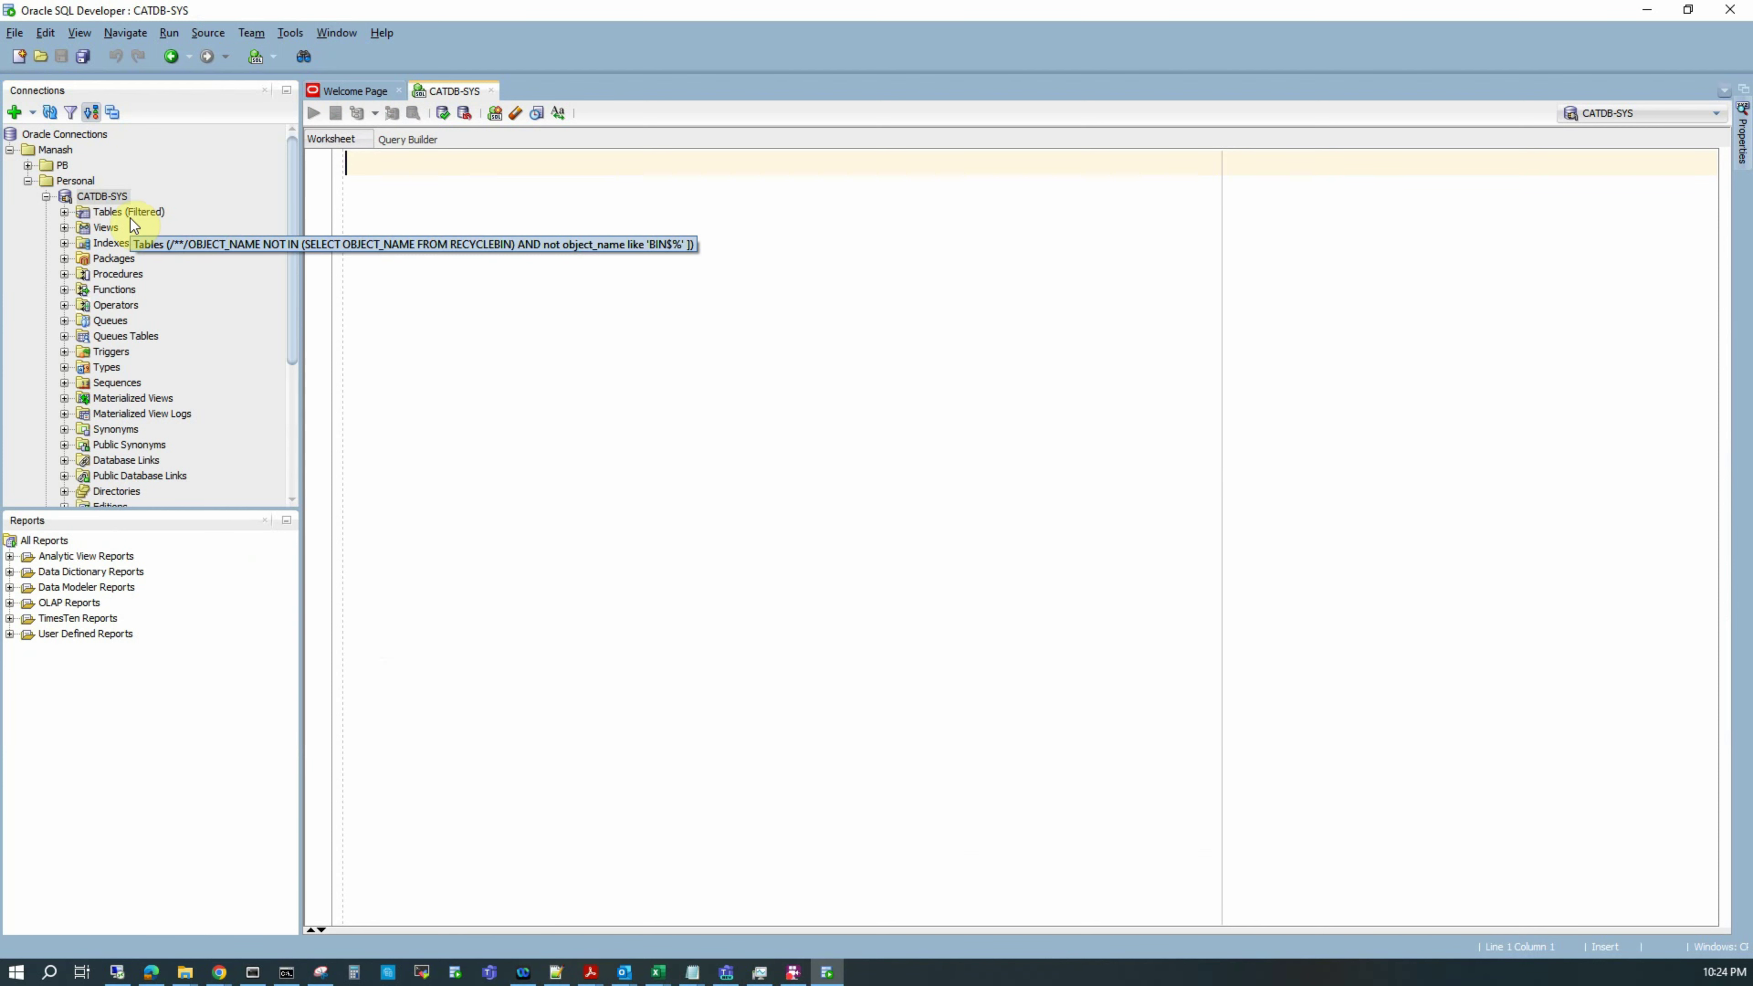
right_click(102, 196)
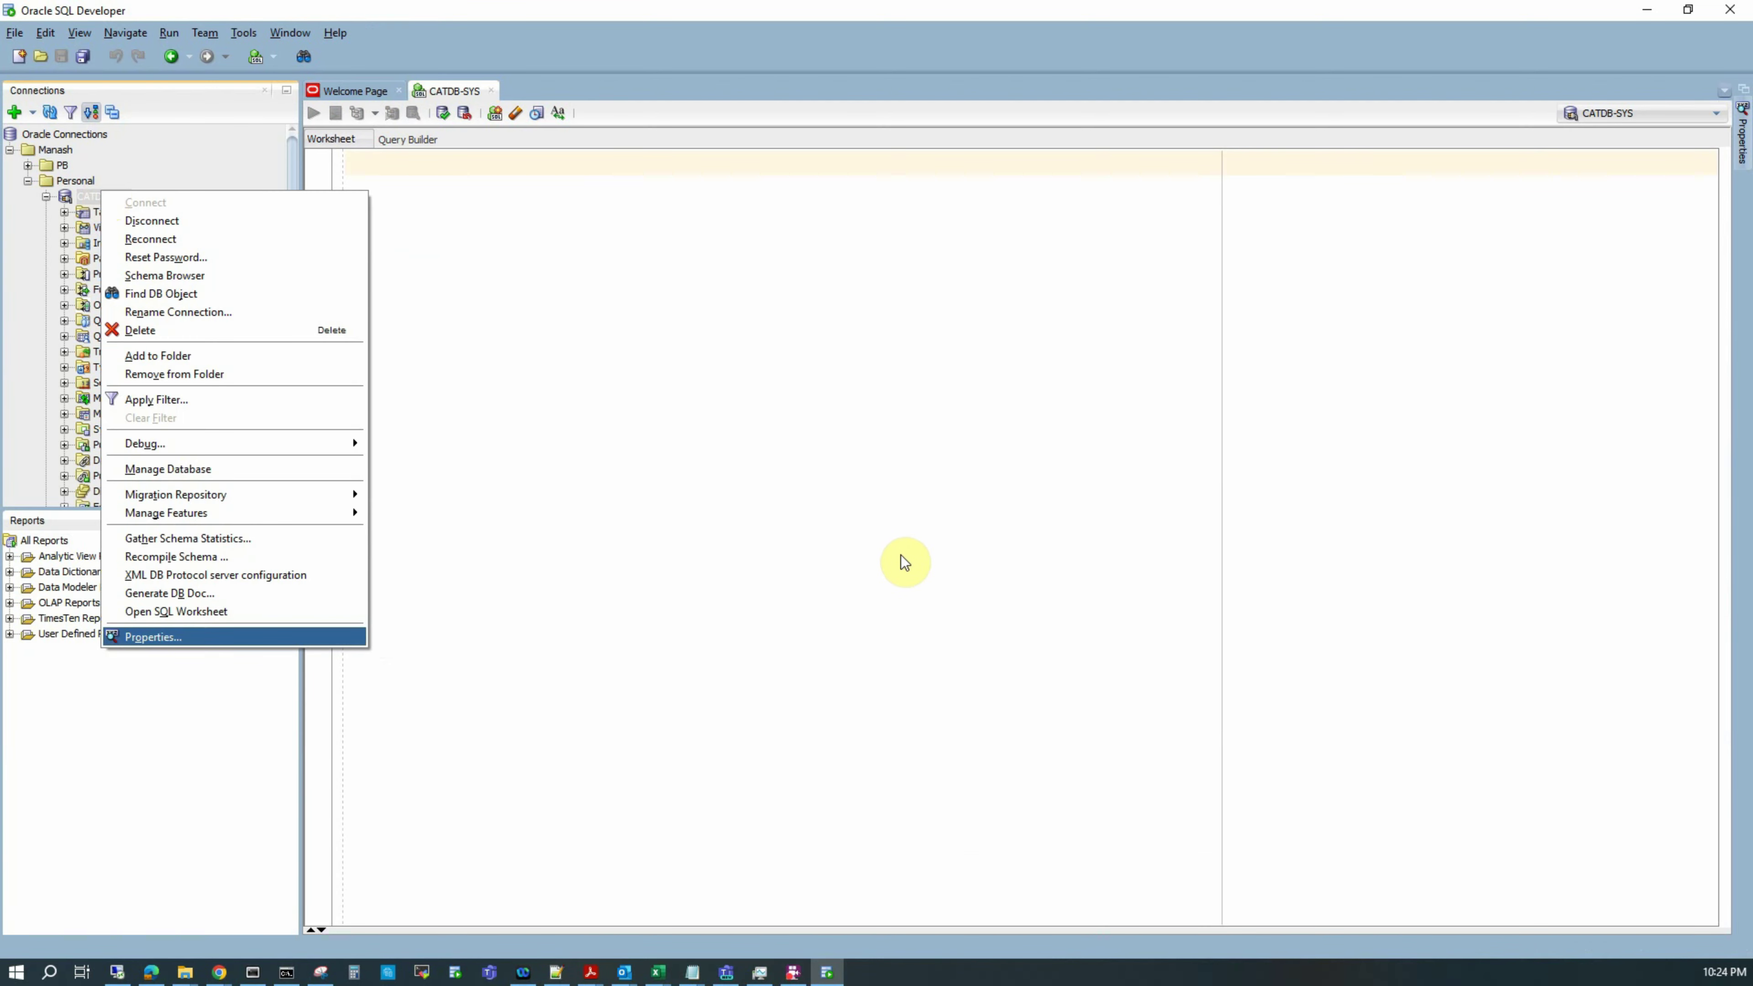
key("Return")
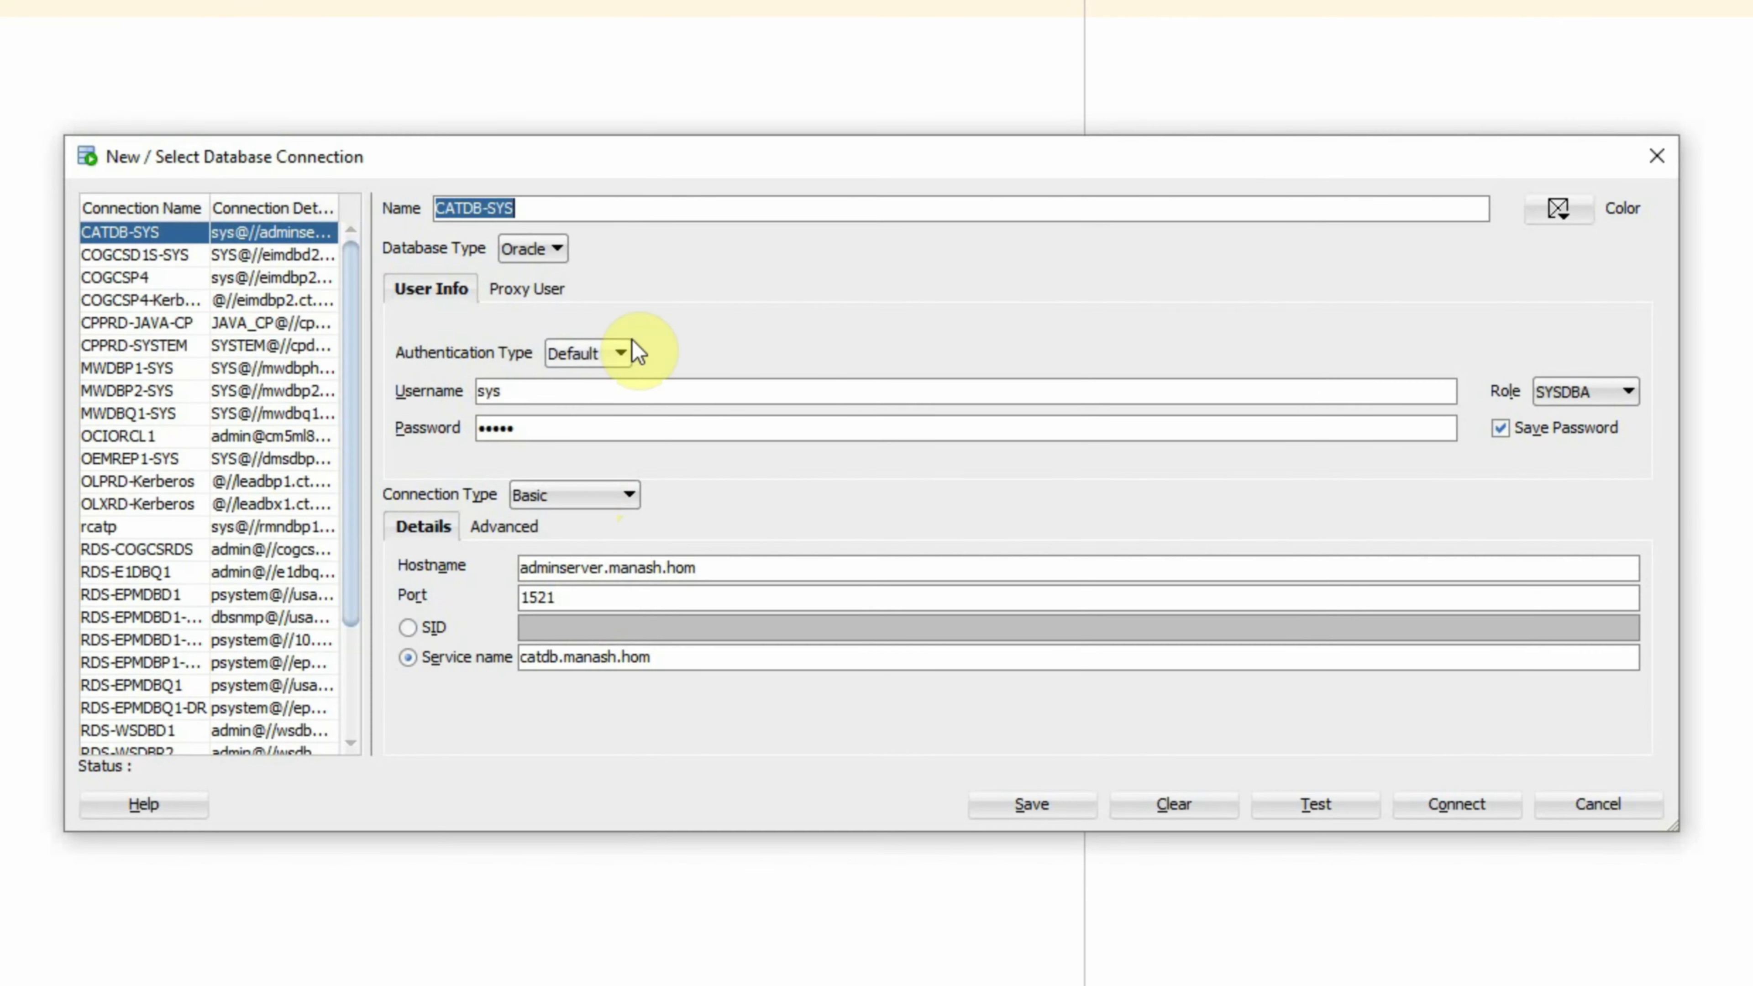
left_click(904, 391)
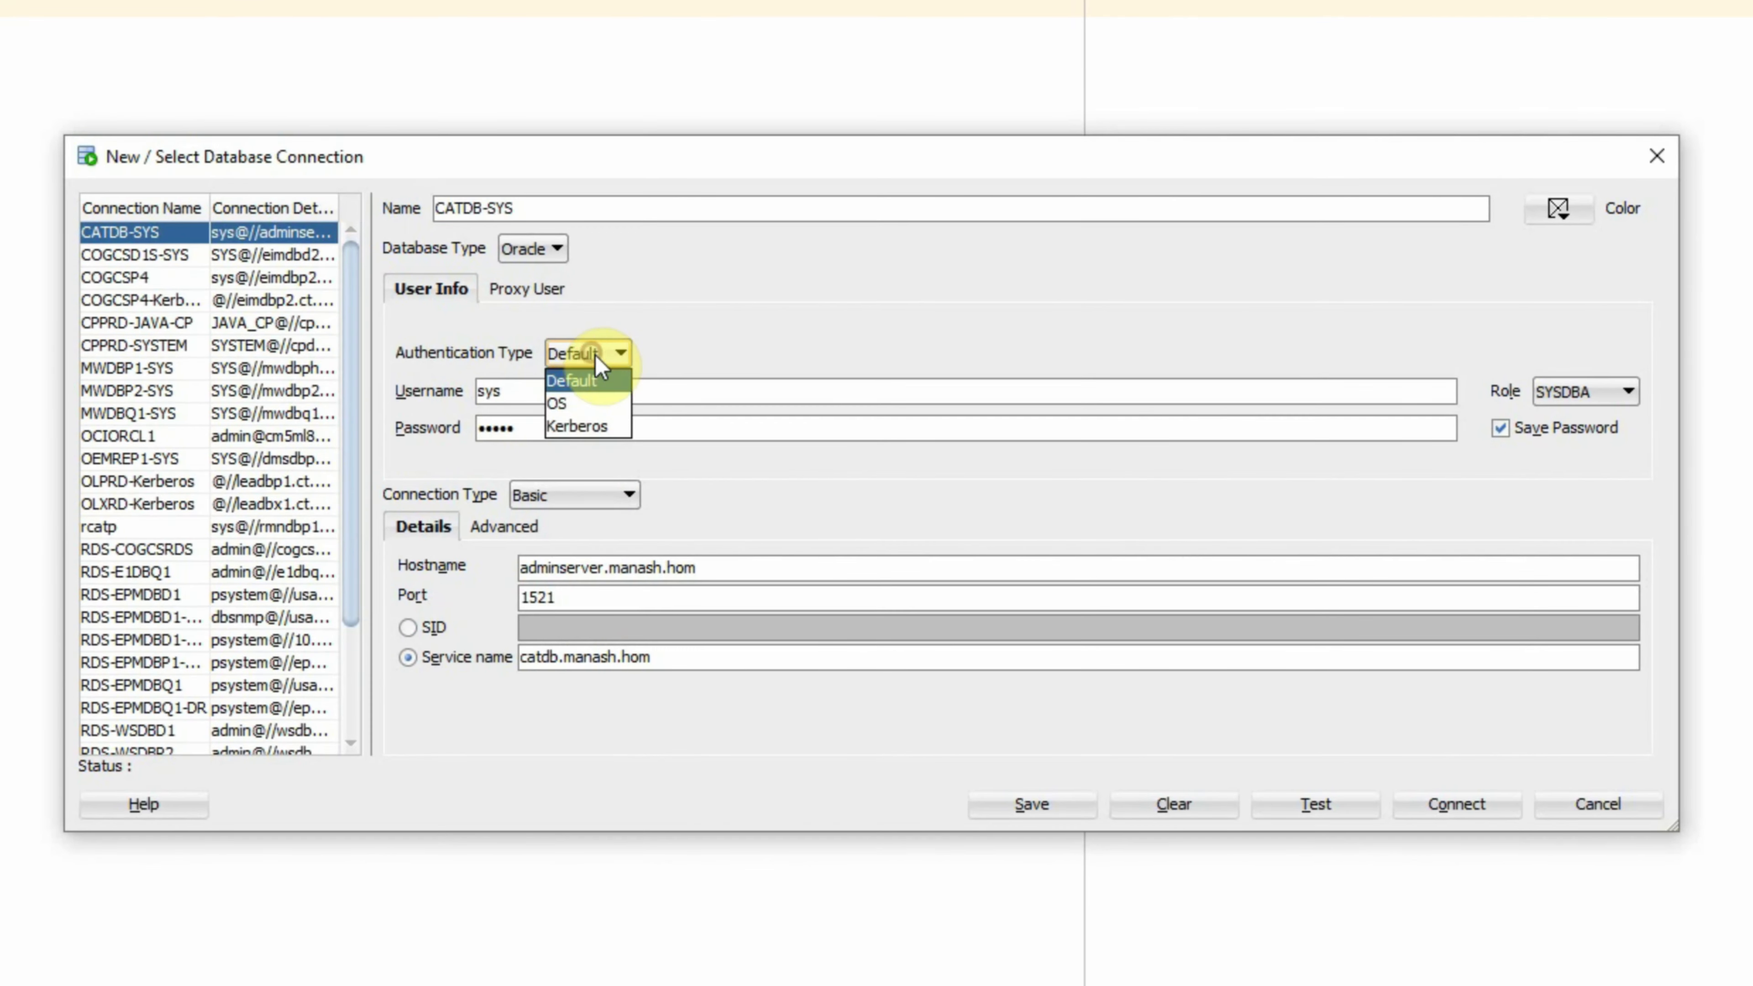
left_click(596, 355)
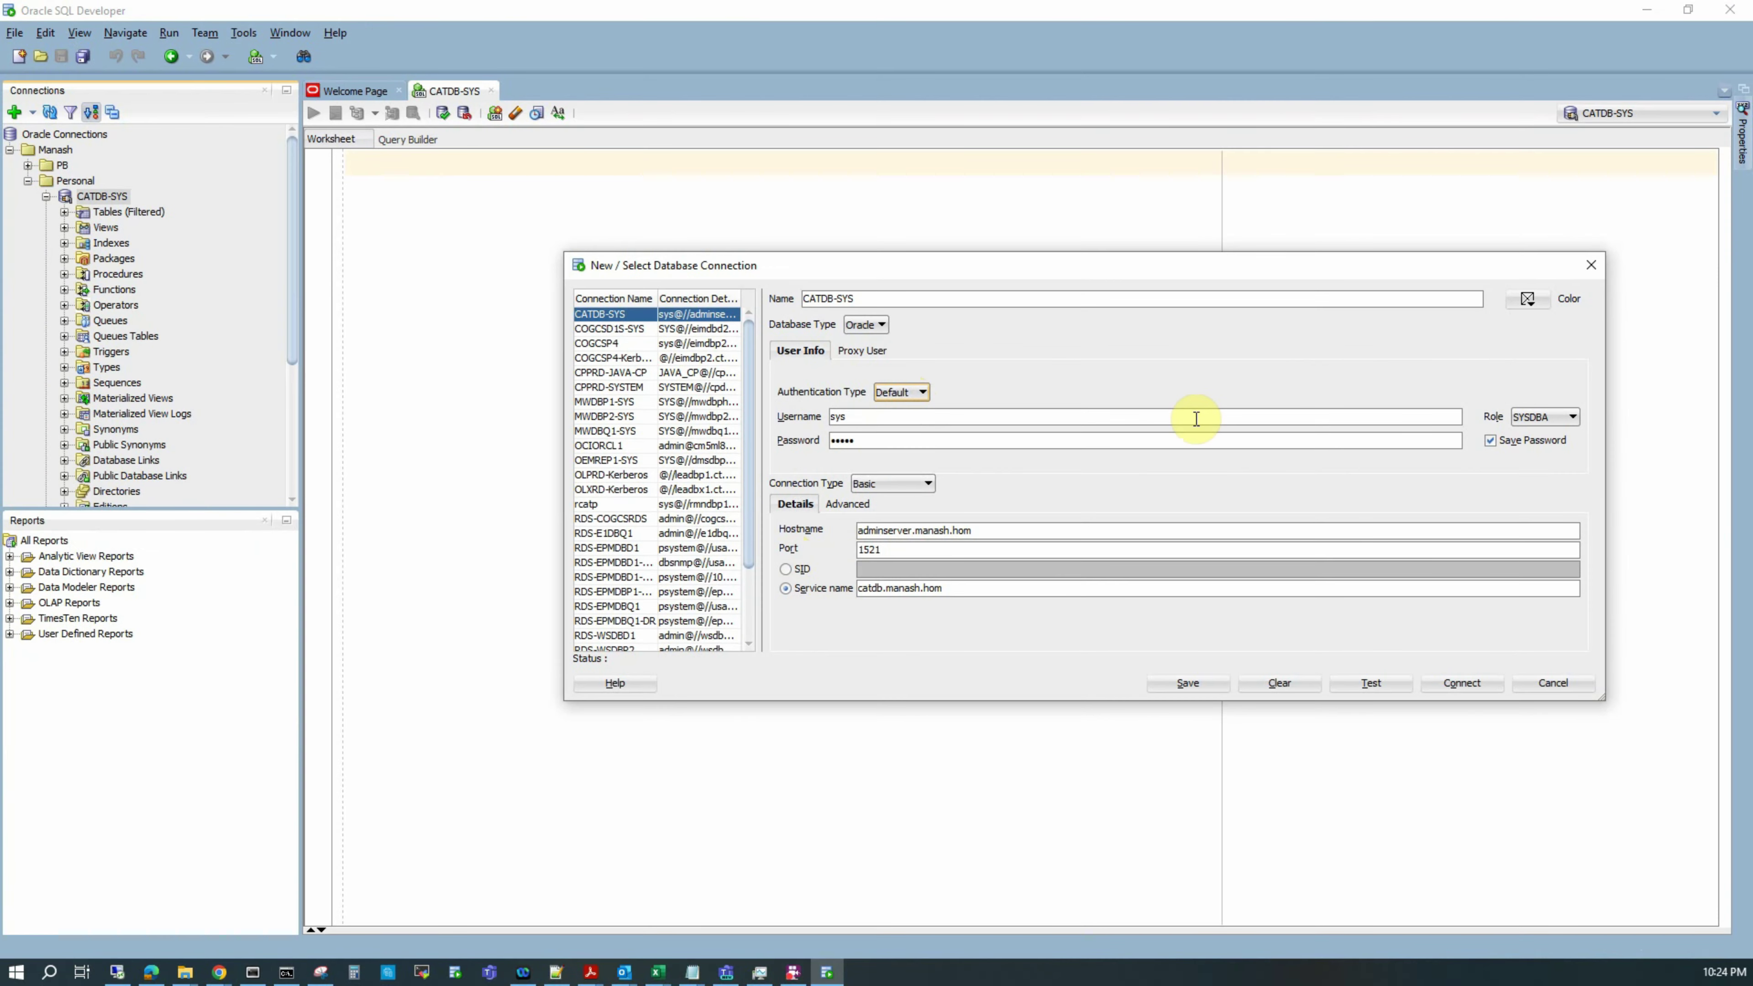
left_click(1599, 807)
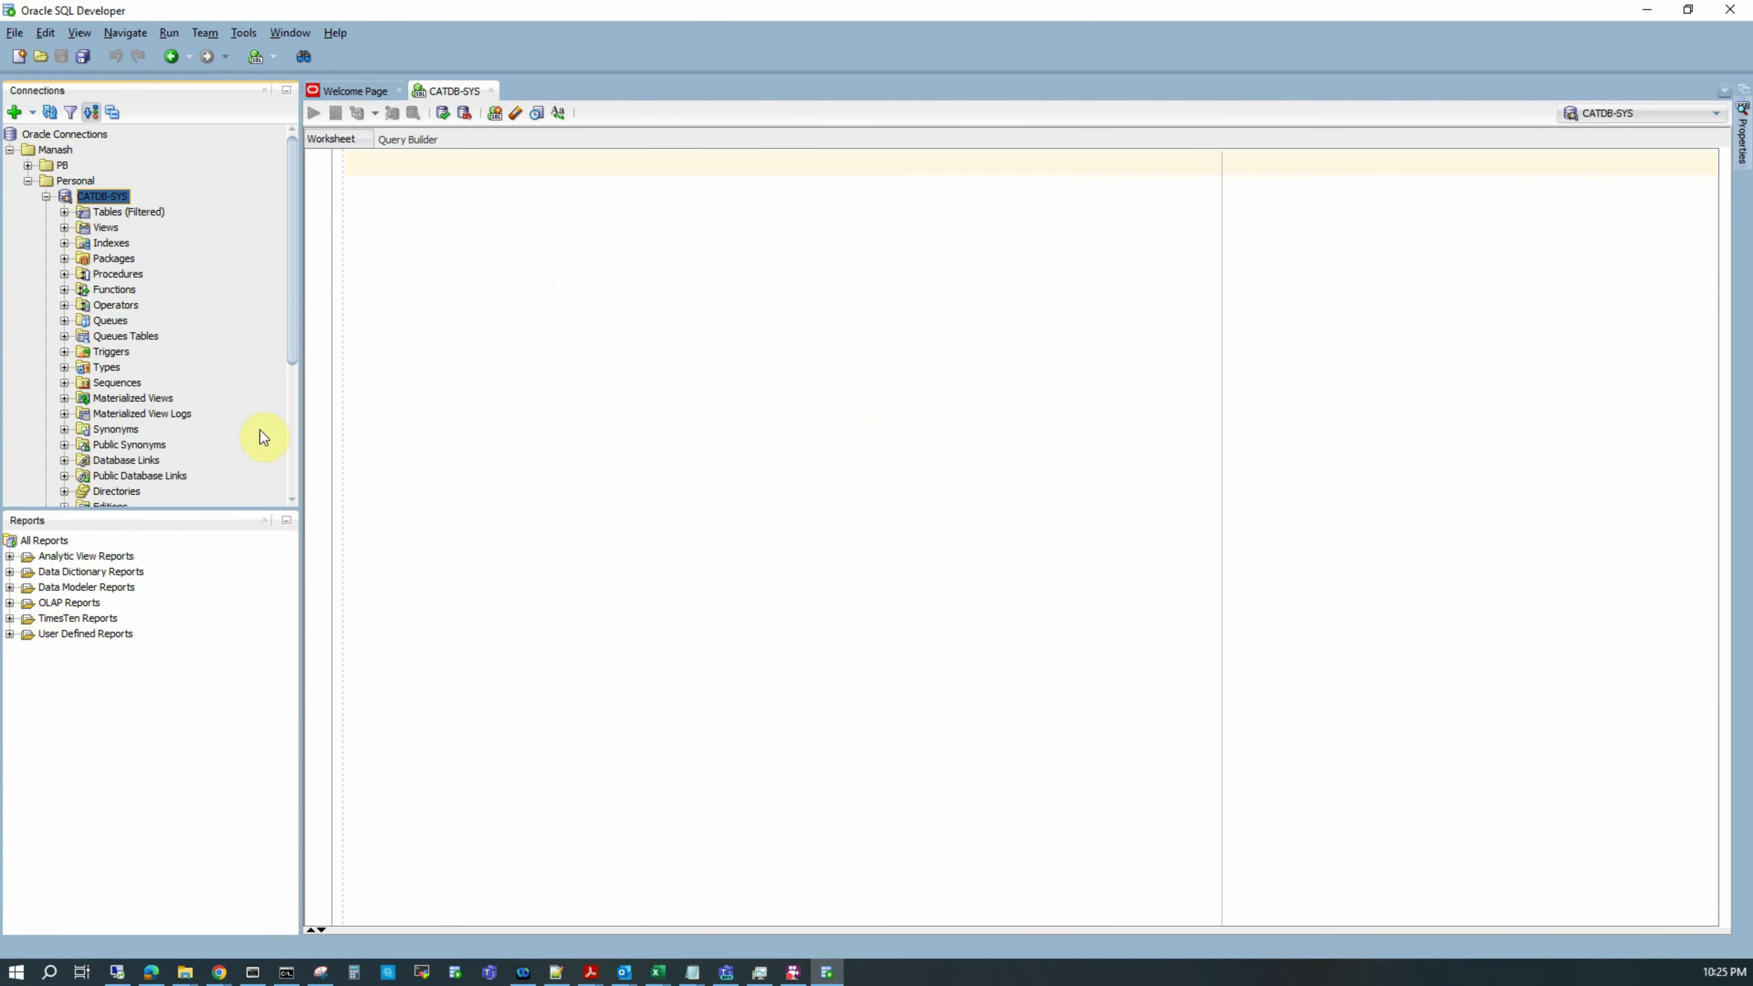
Step: Expand Other Users and then the TESTMIG schema in the CATDB-SYS tree
scroll(293, 331, "down", 5)
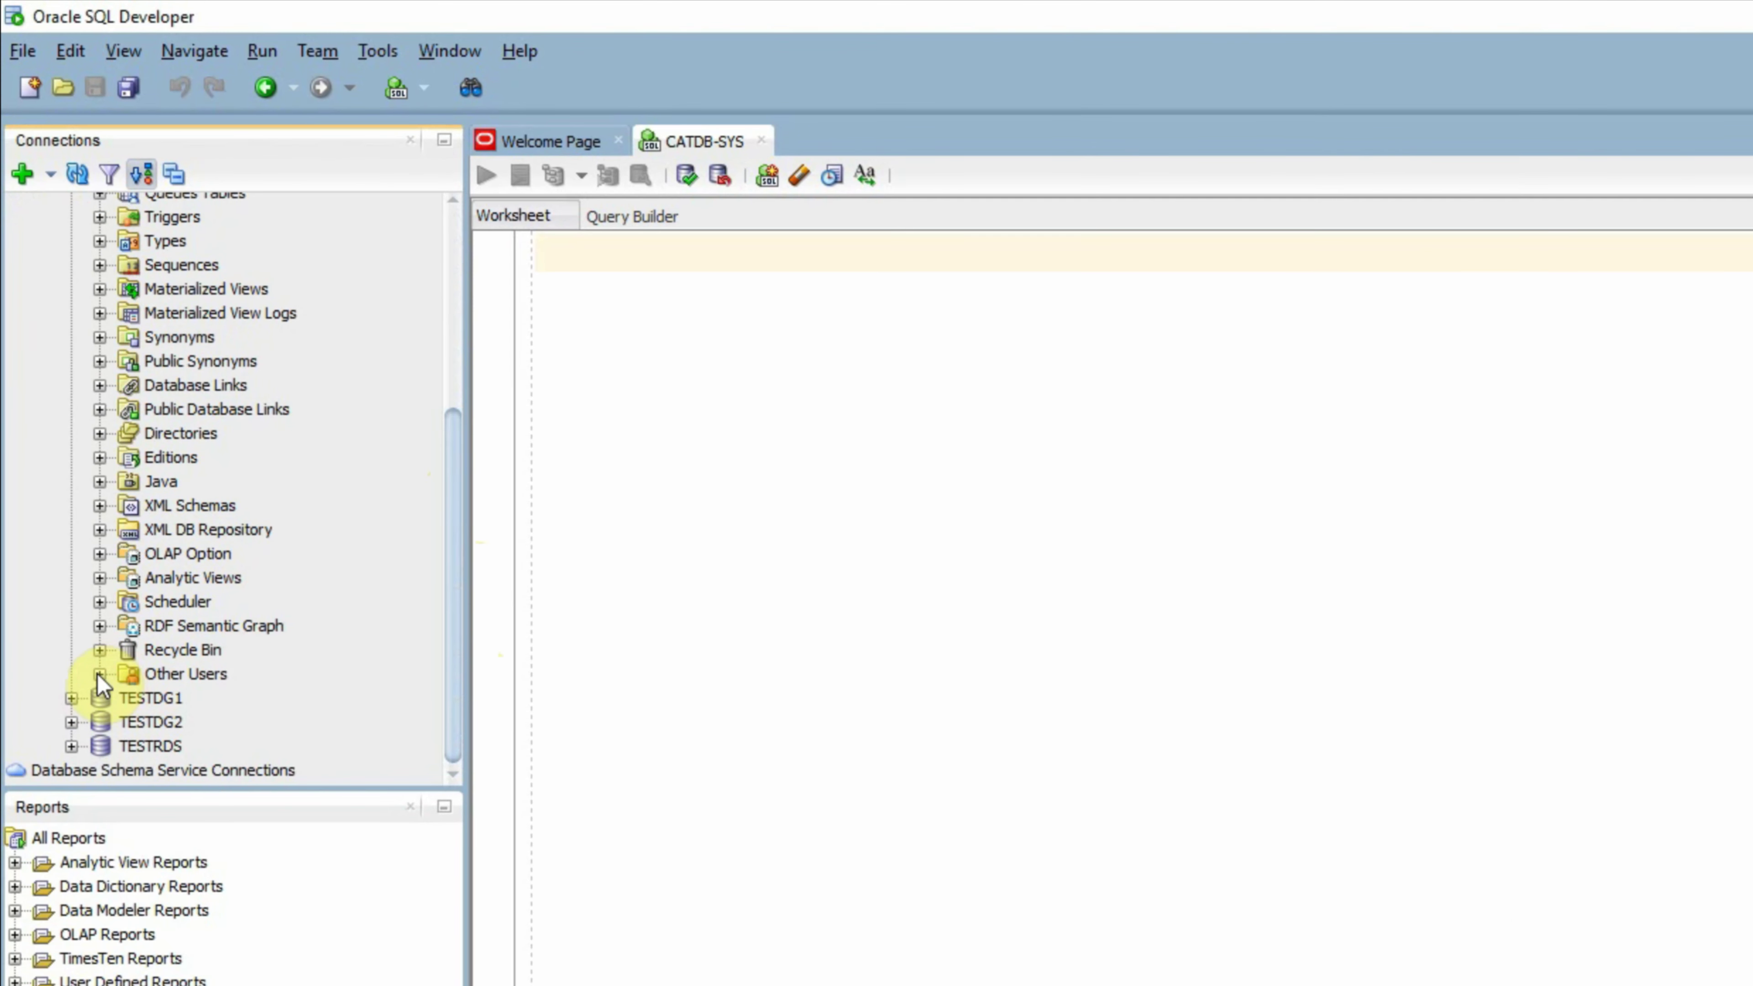
left_click(99, 674)
left_click_drag(453, 384, 415, 706)
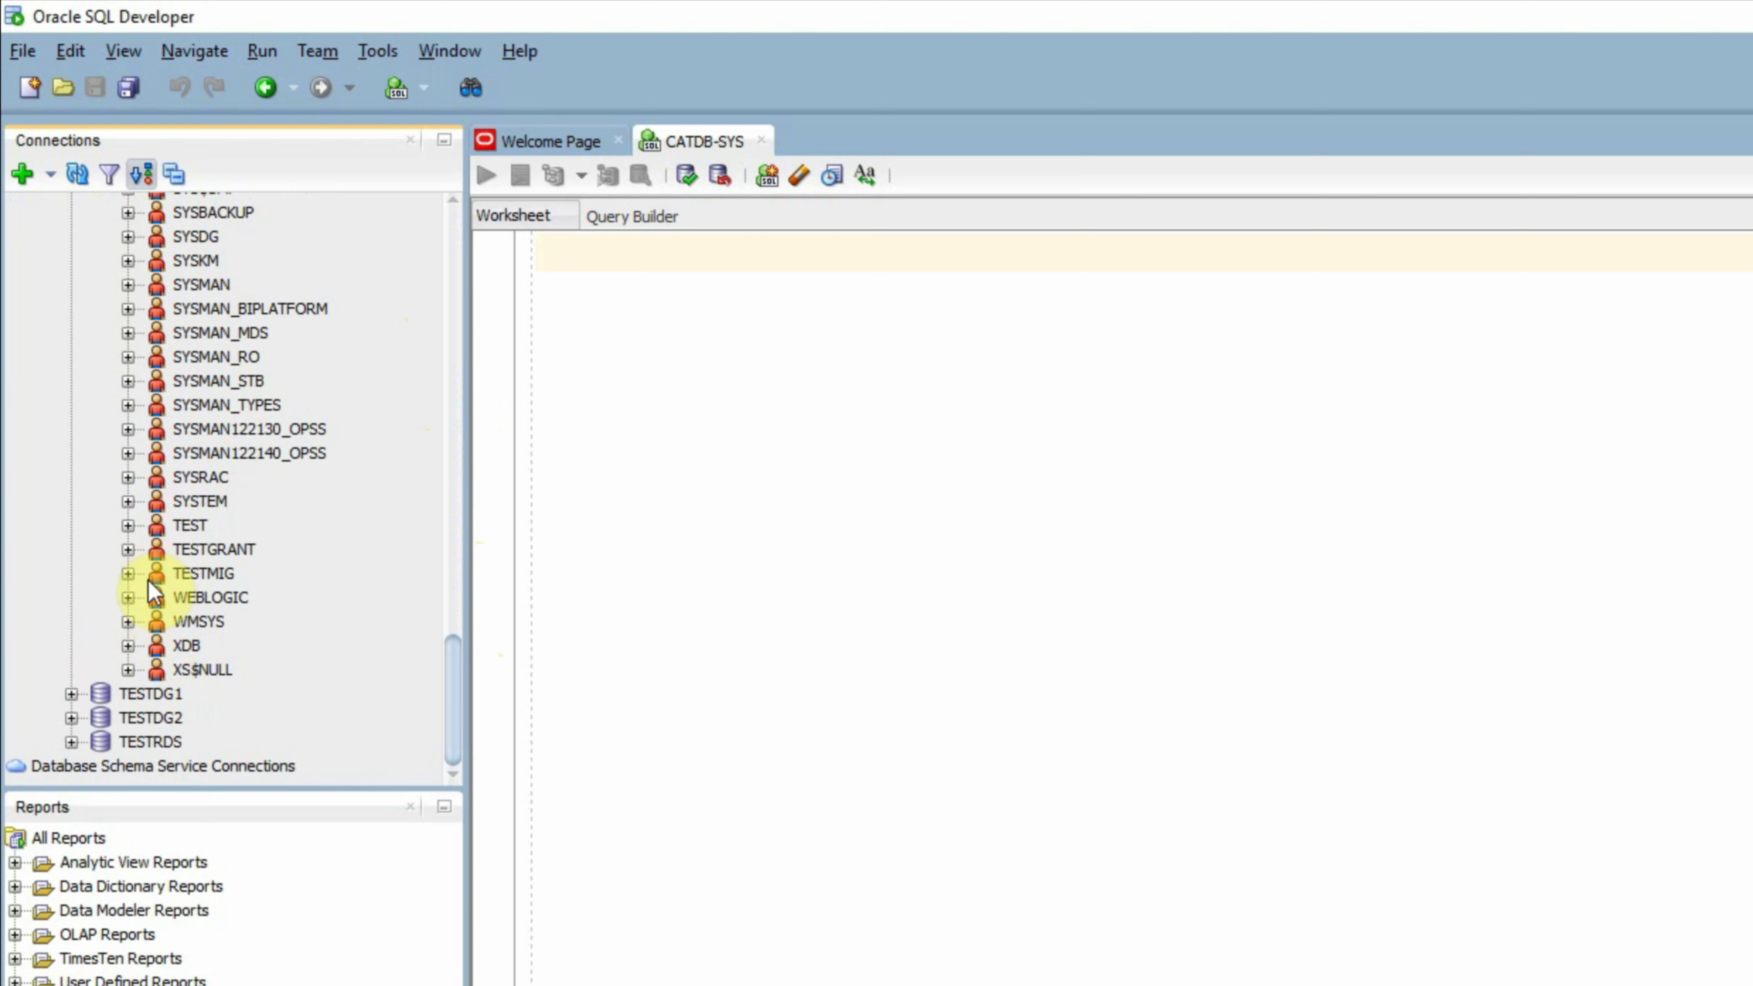
left_click(128, 574)
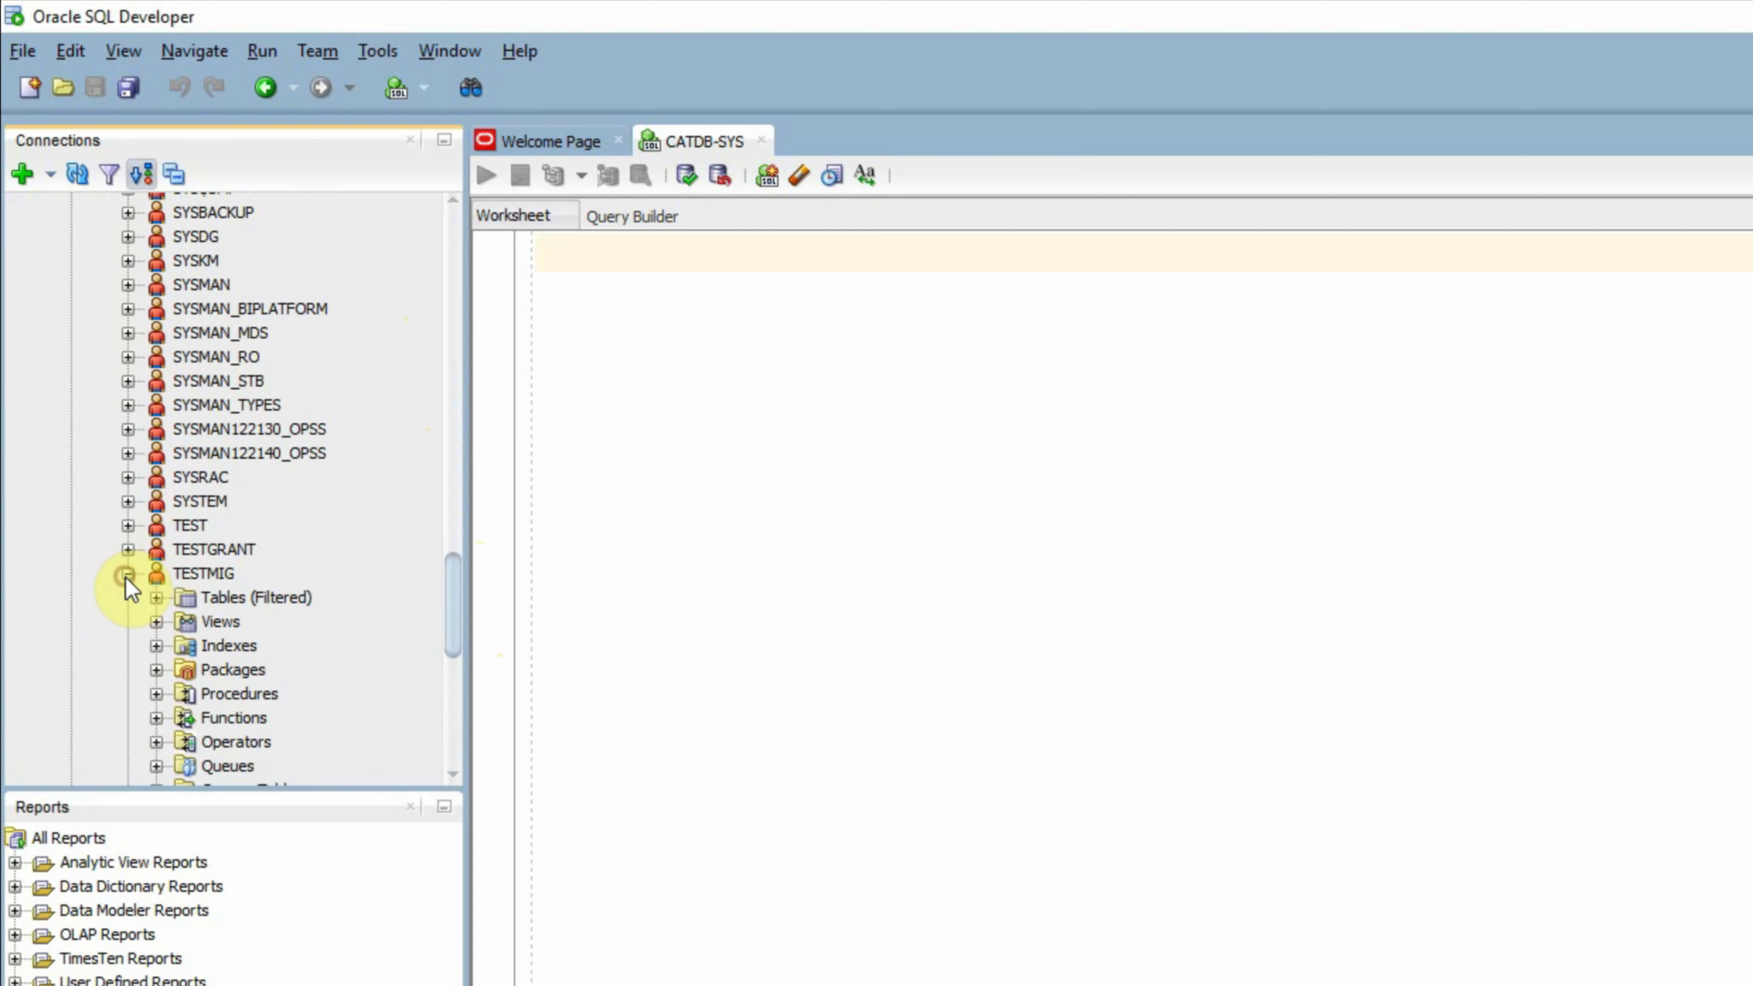
left_click_drag(452, 581, 449, 640)
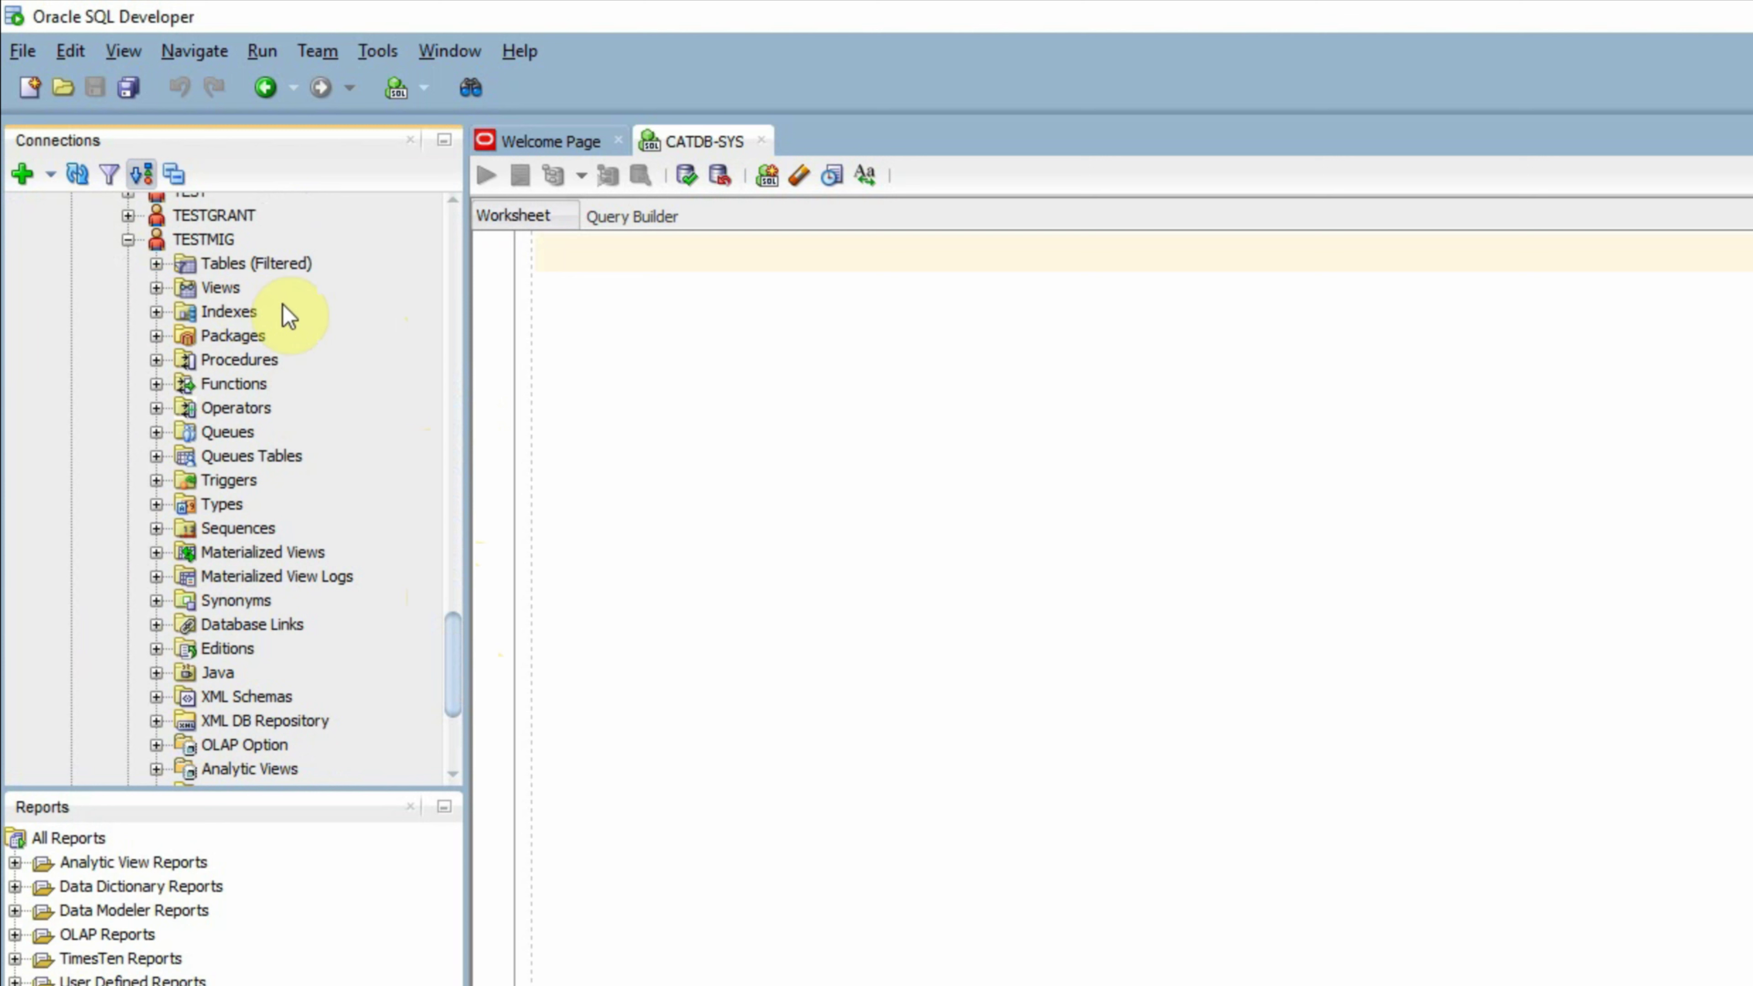
Step: Expand TESTMIG's Tables, Views, Indexes, Packages, Procedures and Functions to list its objects
left_click(155, 263)
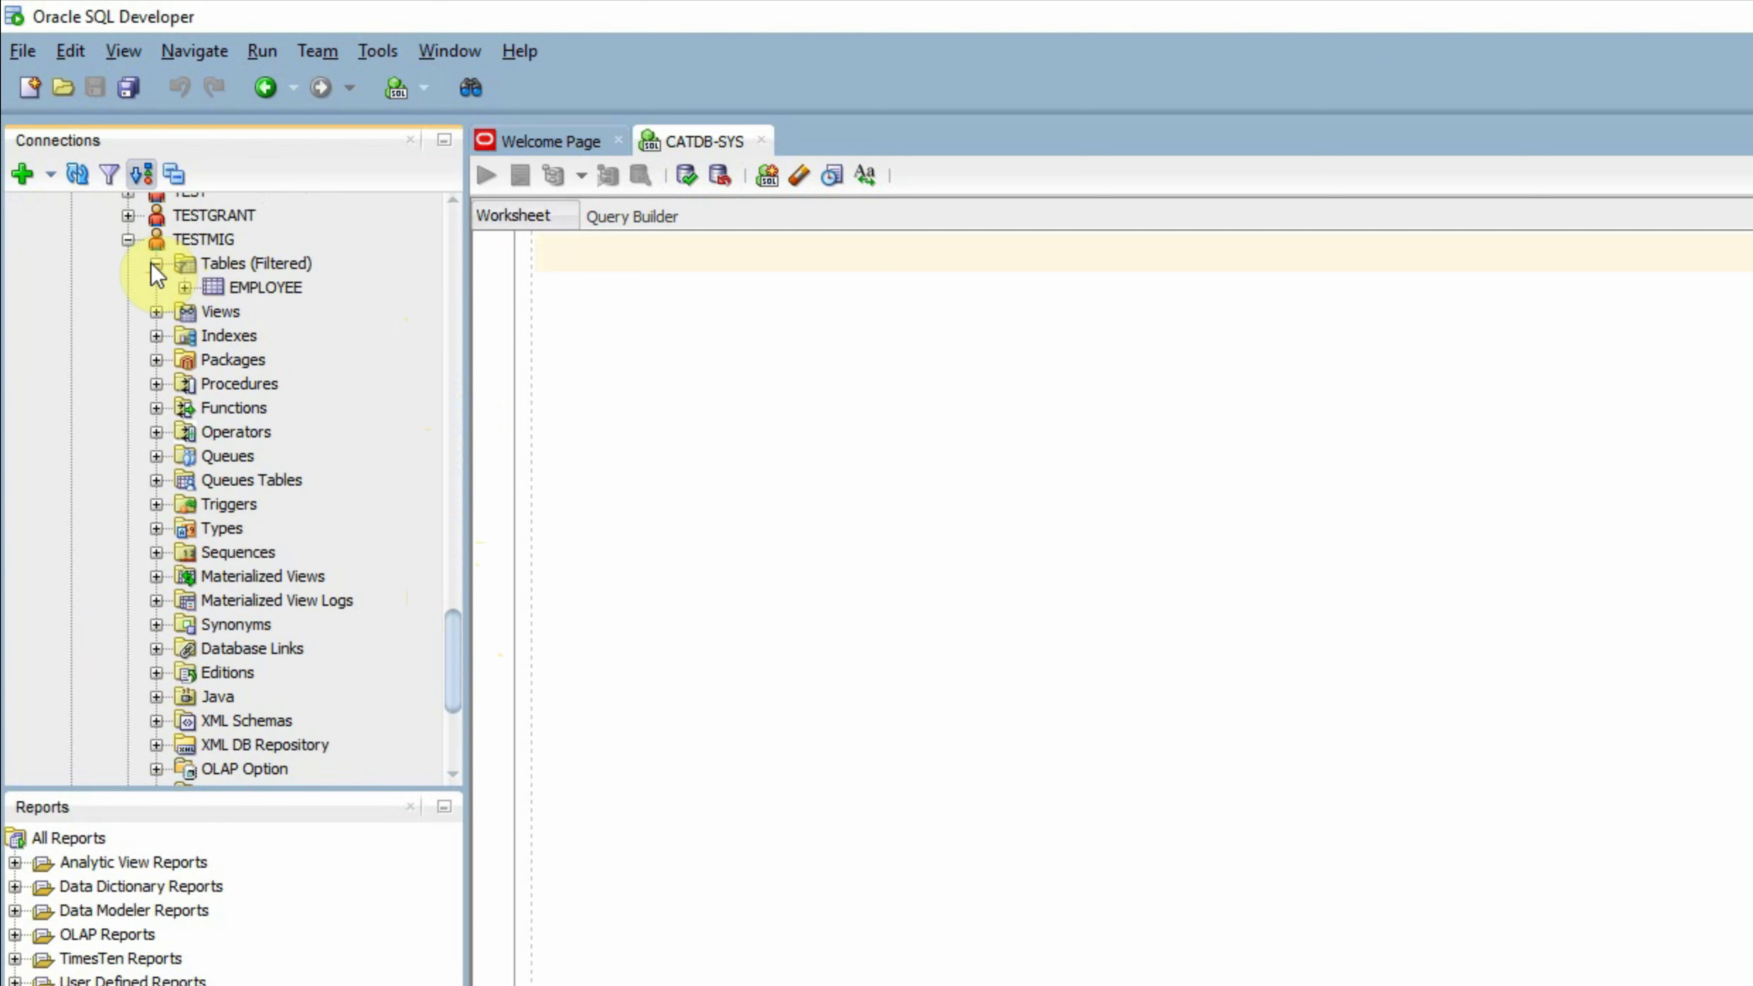
left_click(156, 312)
left_click(156, 360)
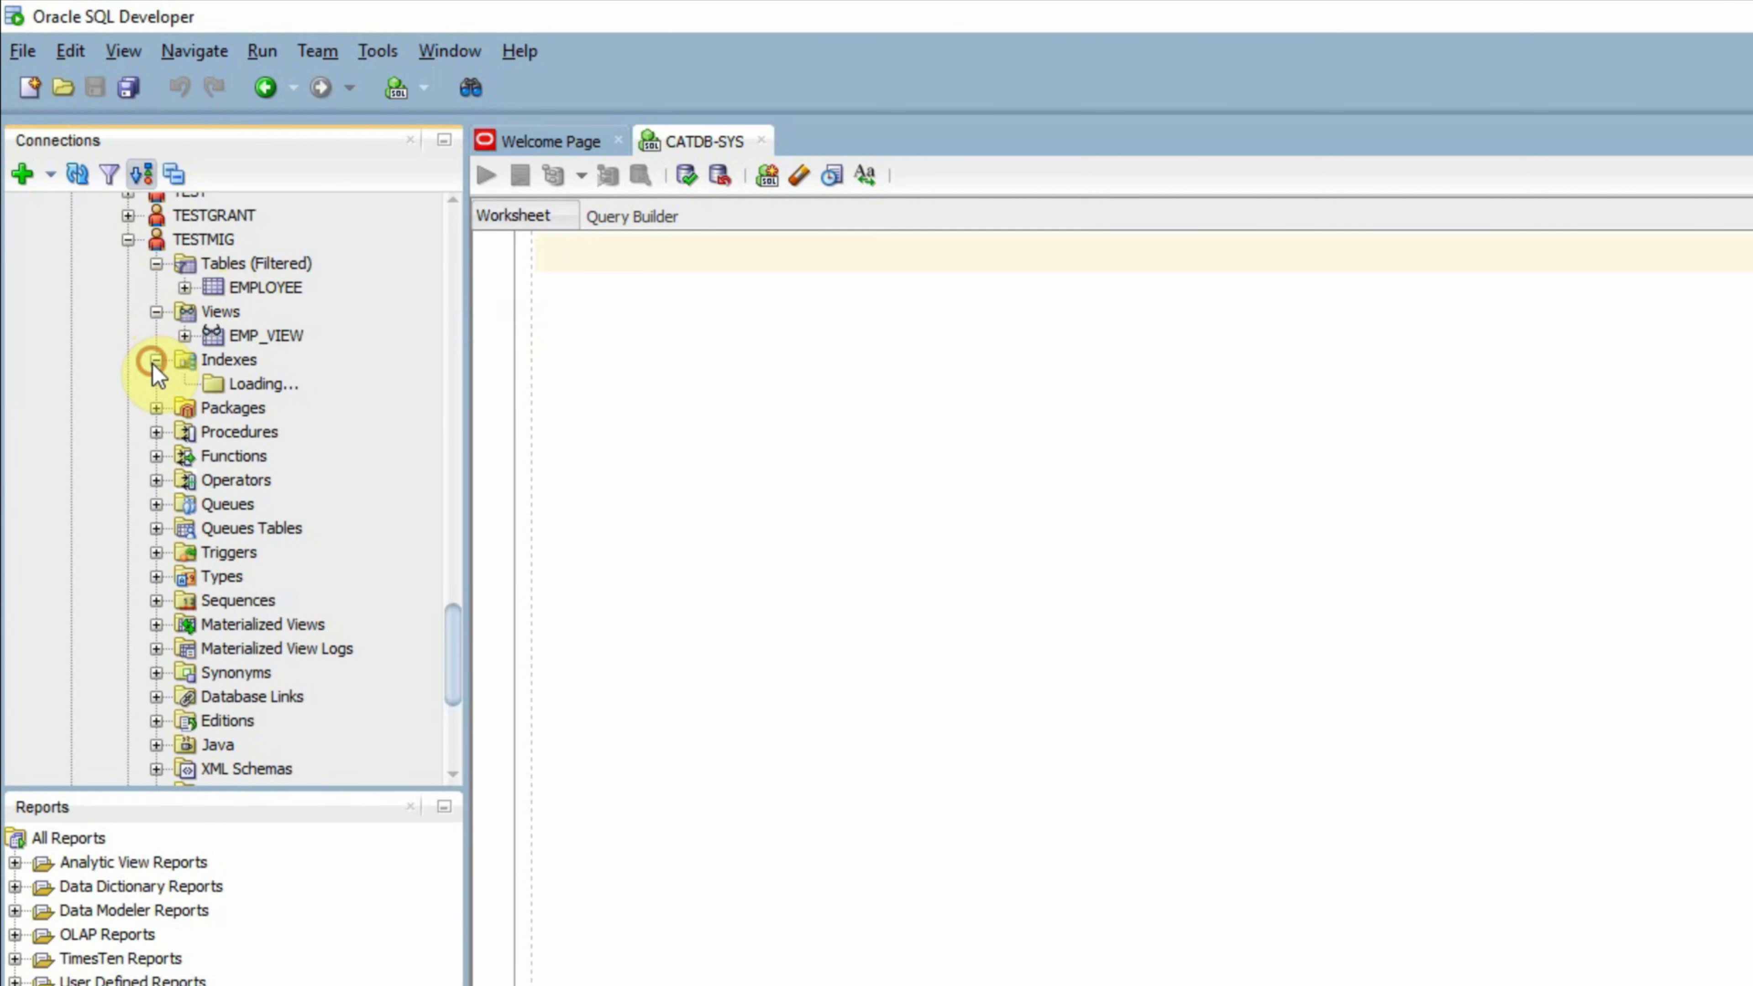
left_click(157, 408)
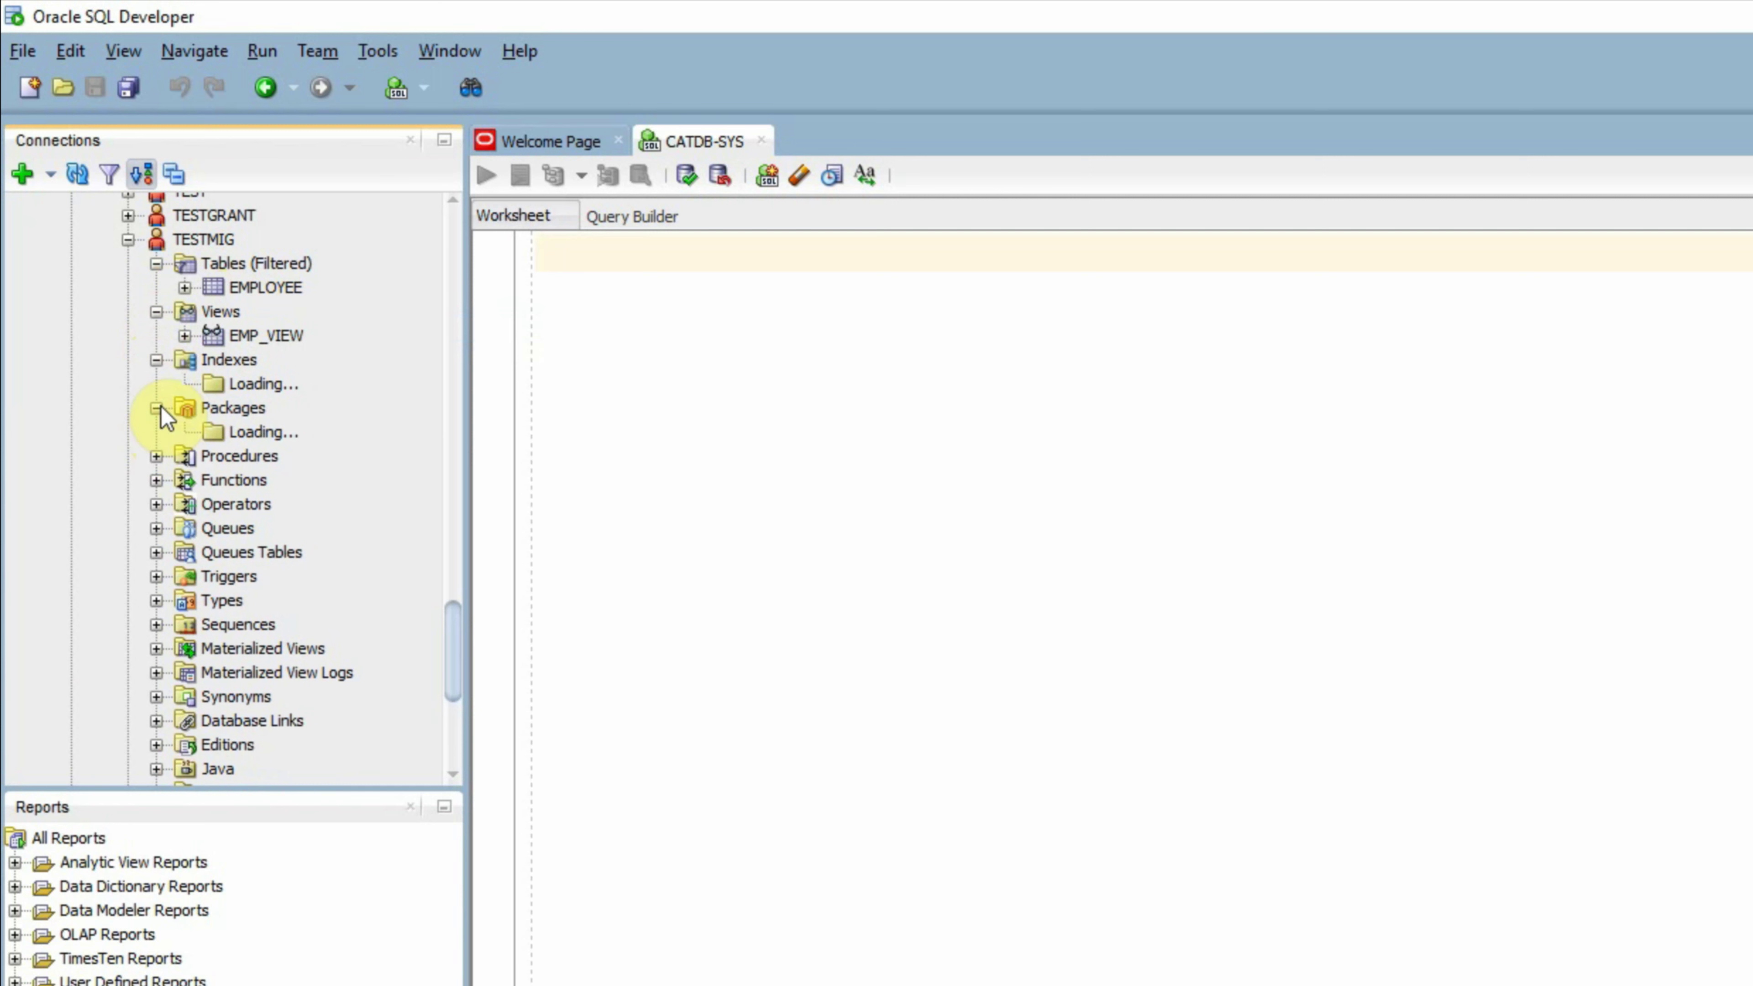
left_click(155, 461)
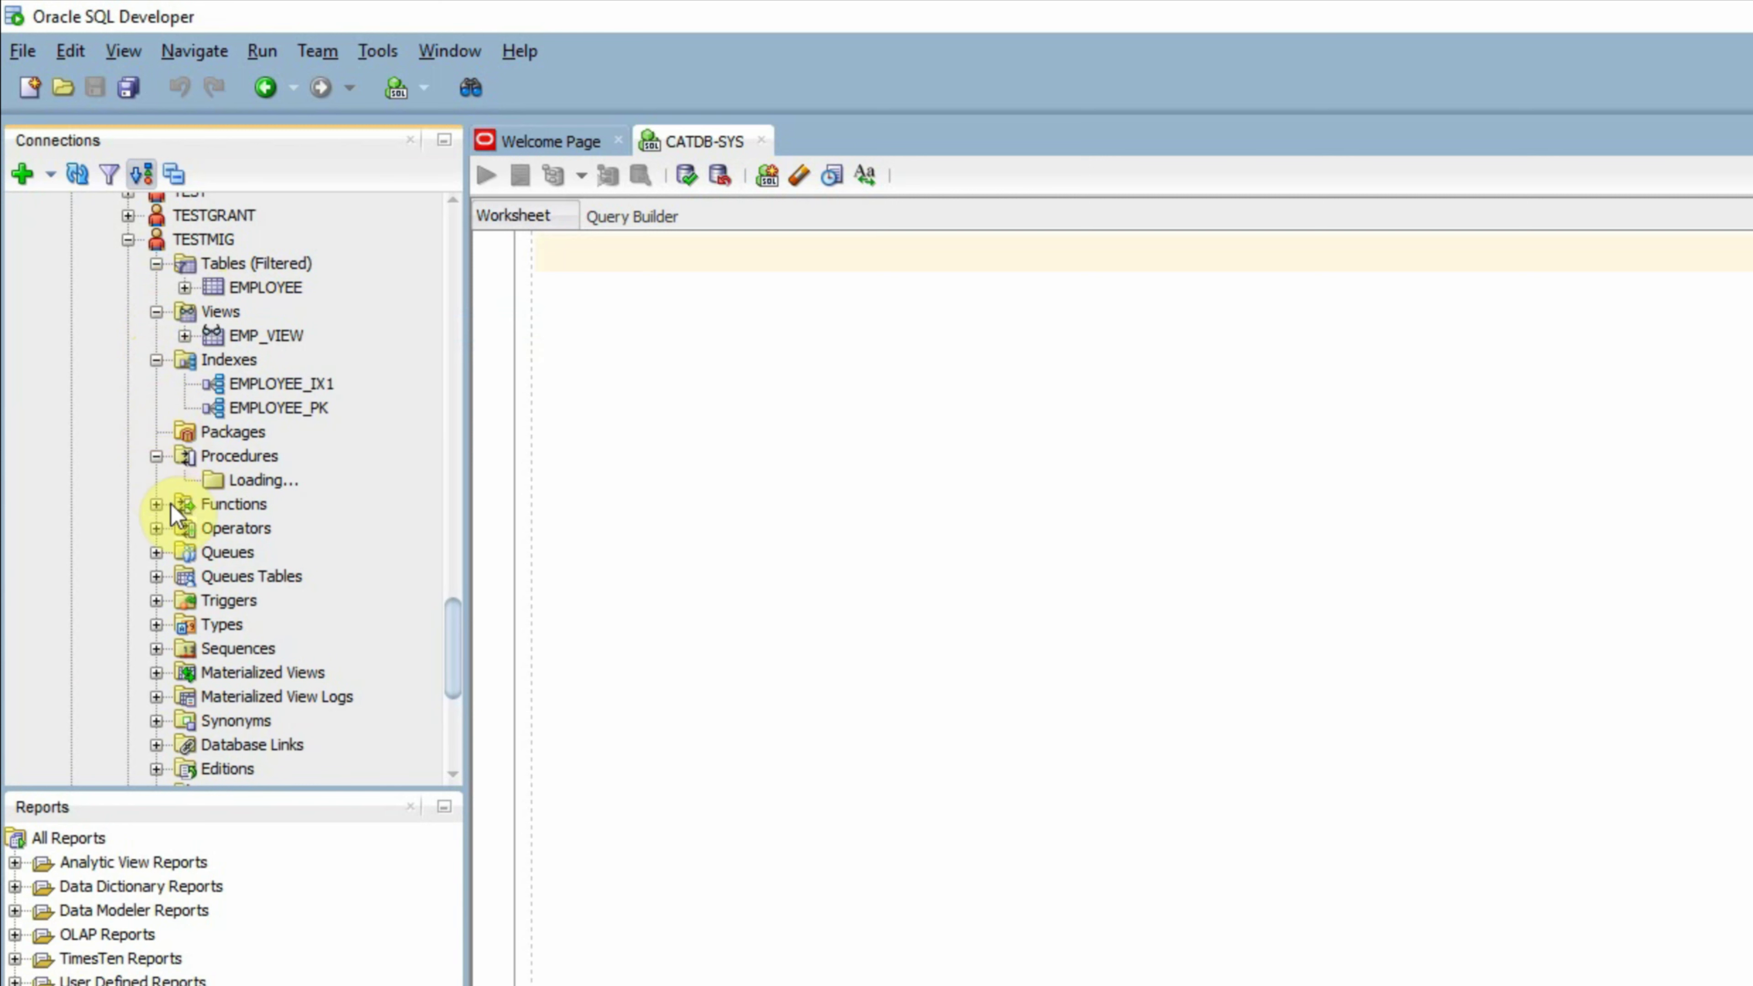
left_click(156, 505)
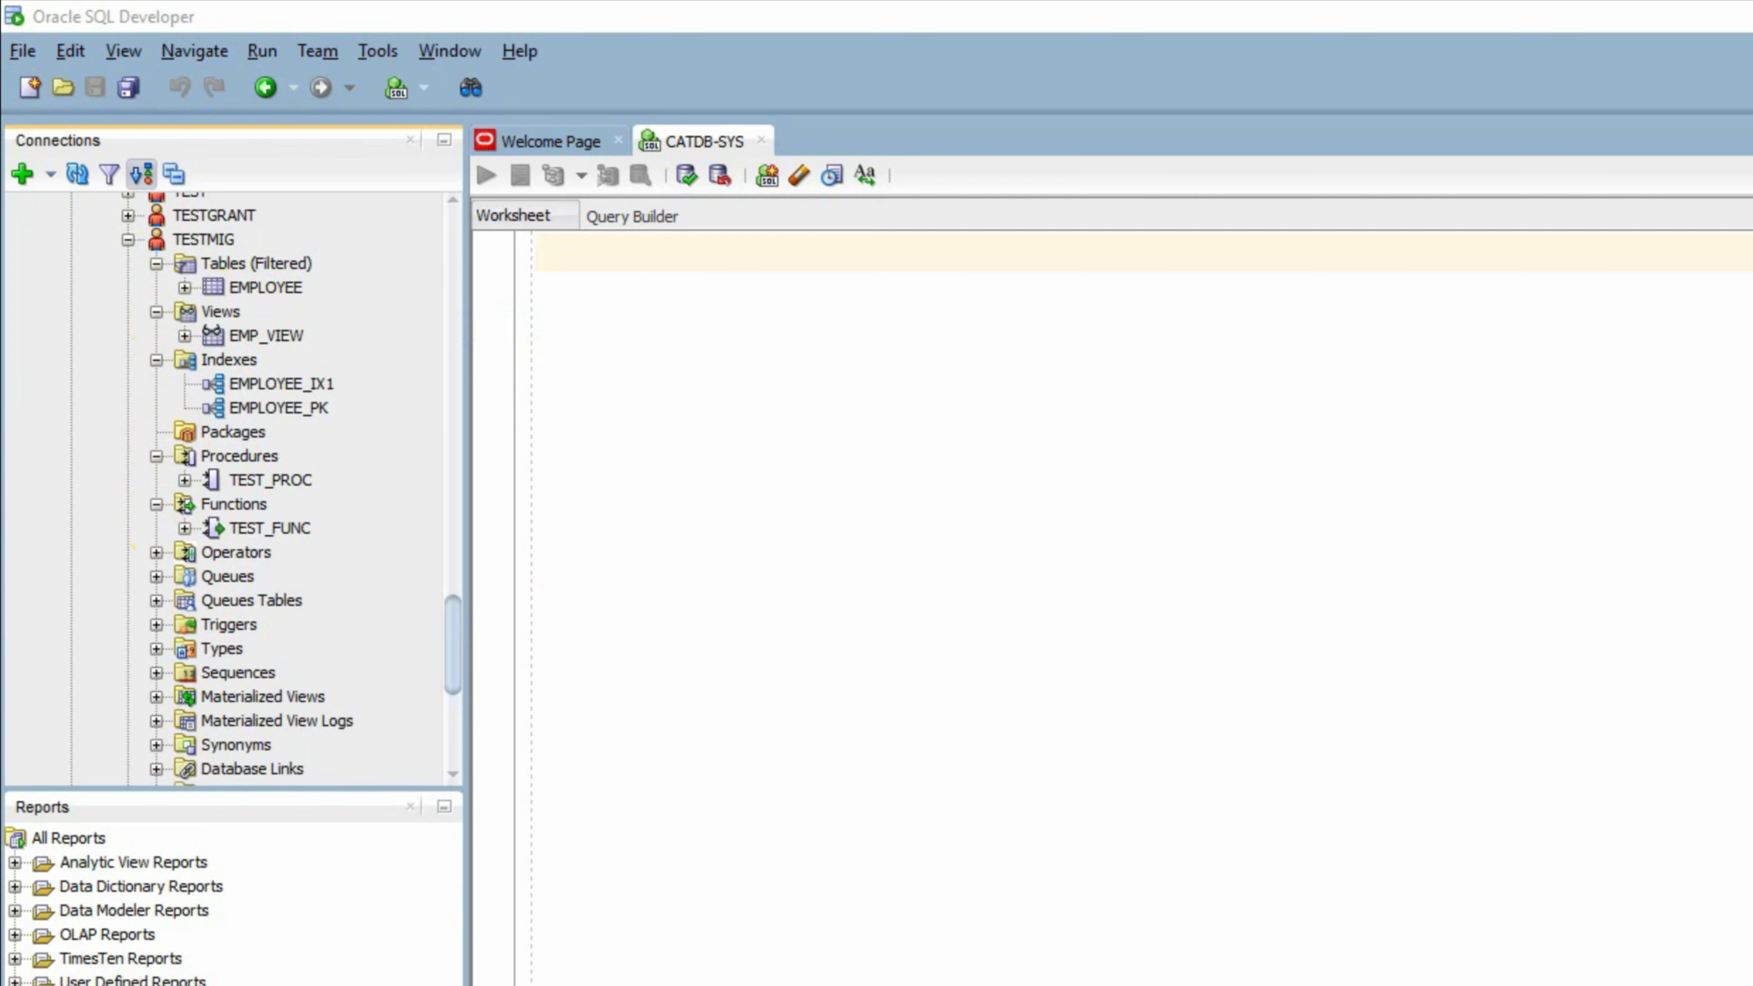
left_click(433, 271)
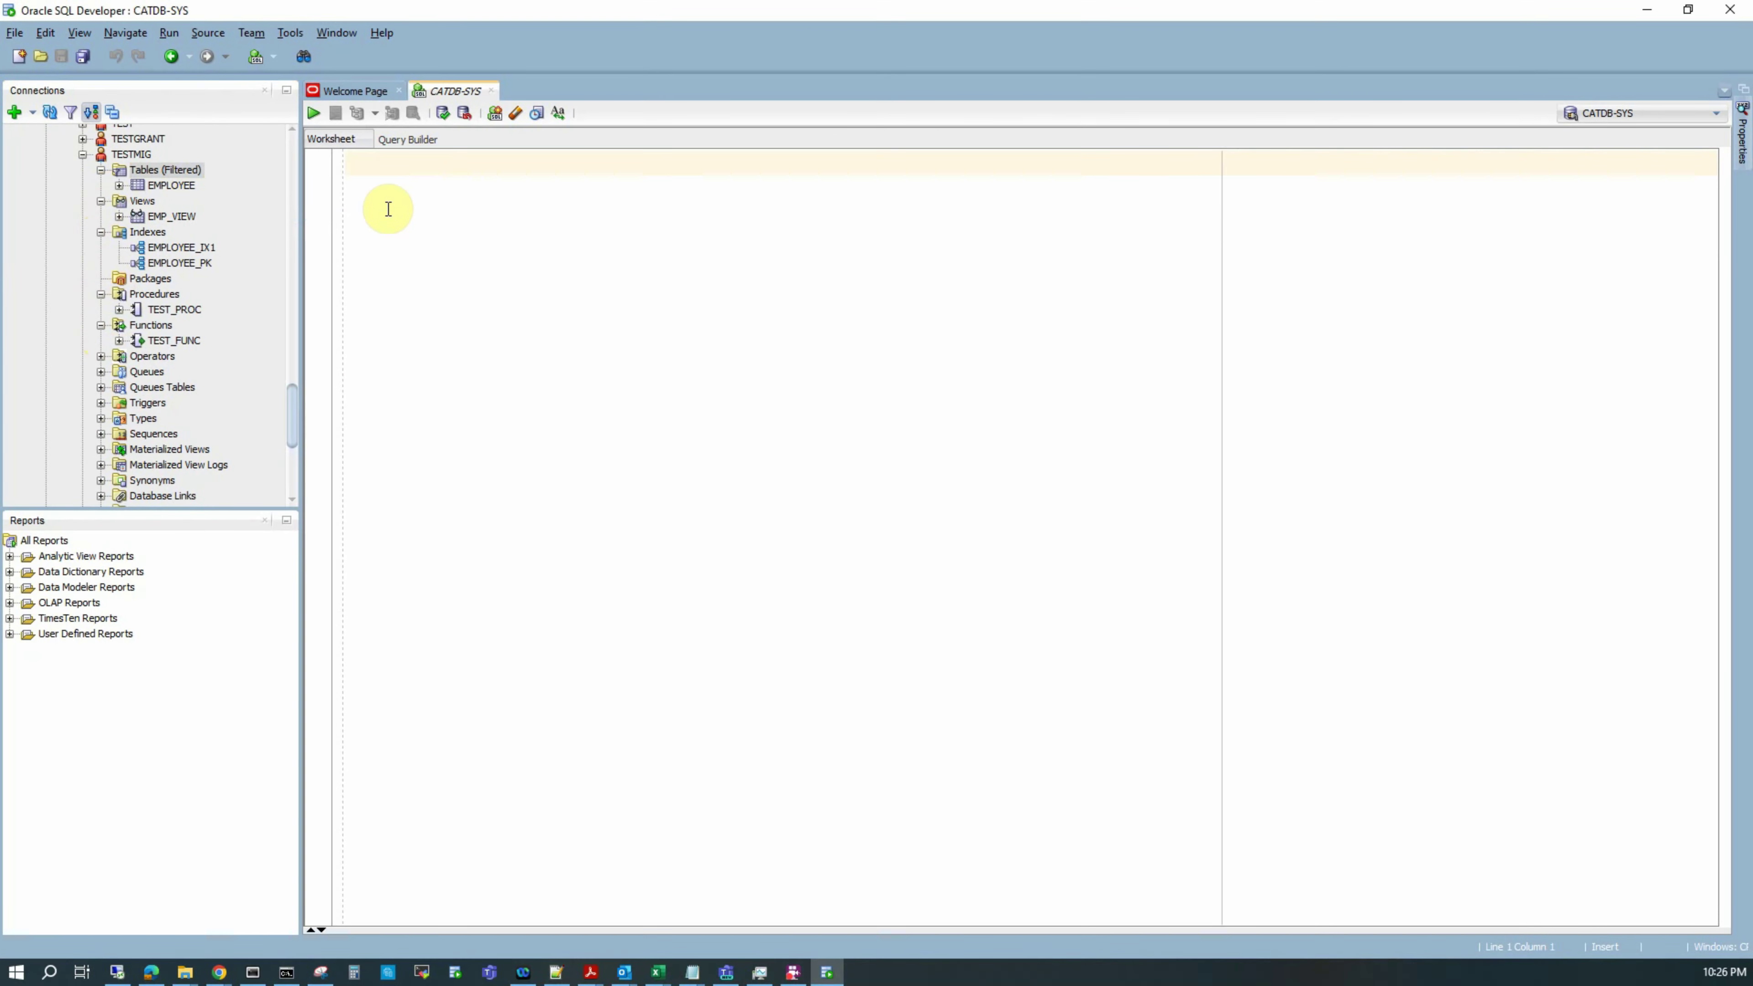
Step: Run the dba_objects count query for TESTMIG, returning seven types: INDEX 2, others 1 each
type("select object_type,count(*) from dba_objects where owner='TESTMIG' group by object_type order by object_type;")
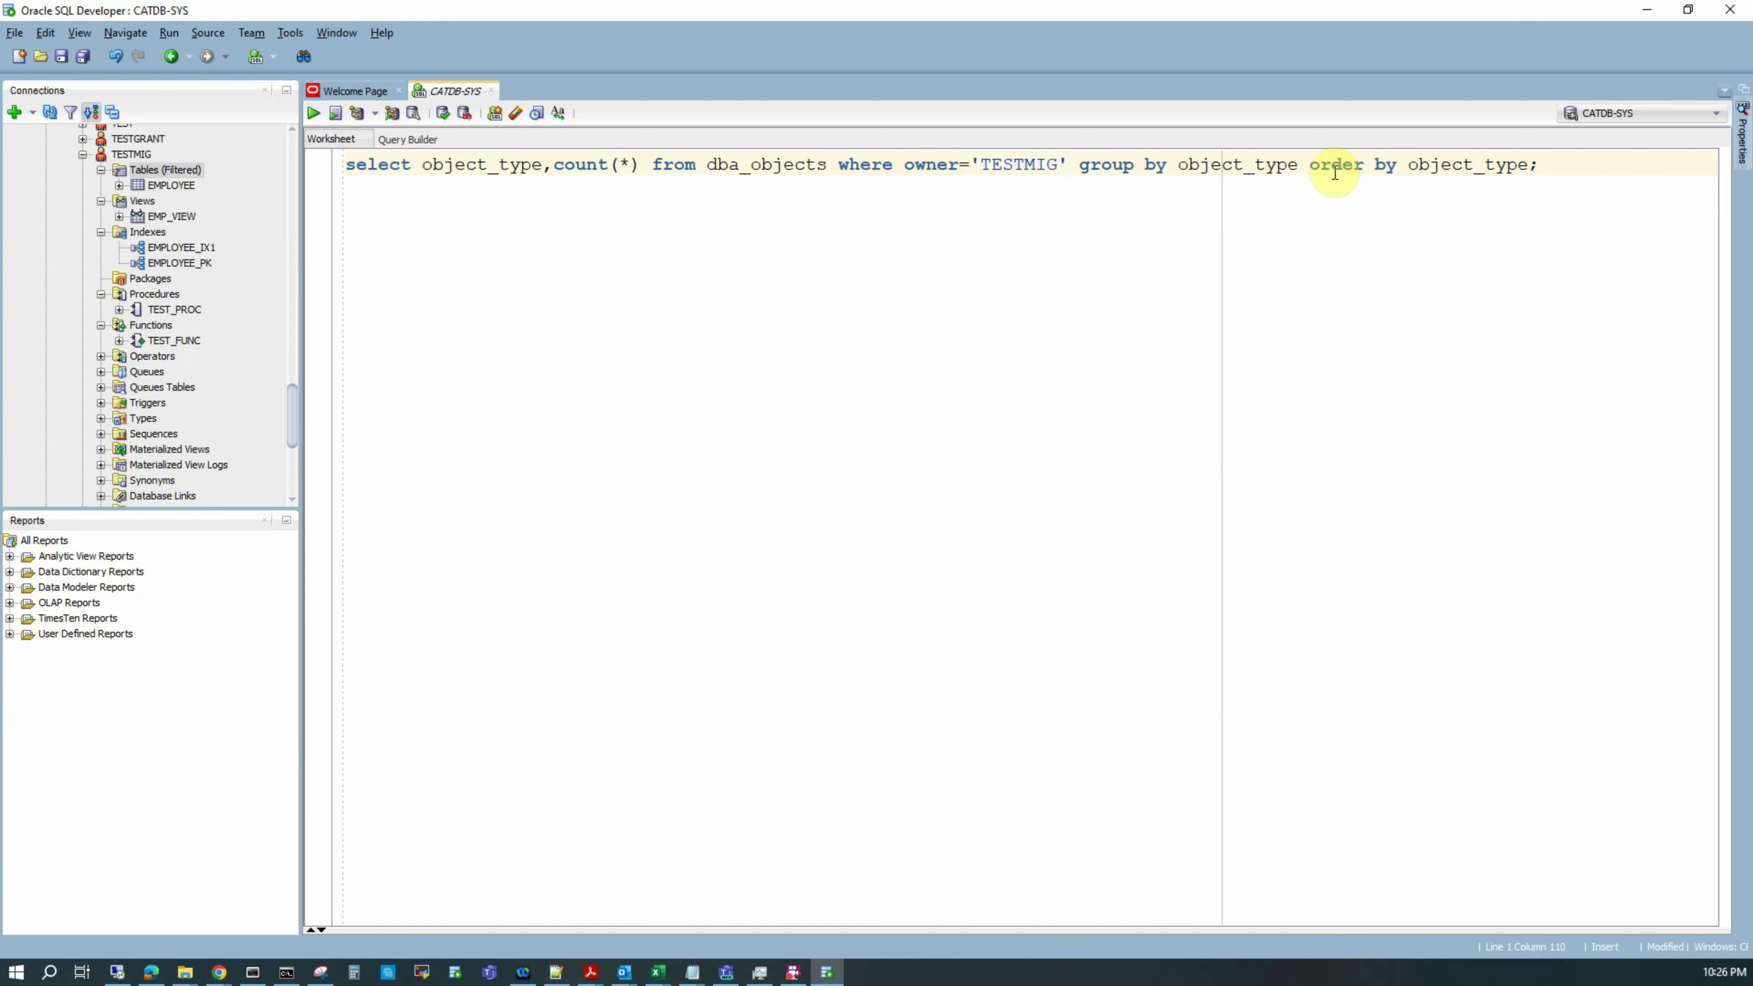
left_click(1556, 164)
left_click_drag(1556, 164, 433, 129)
left_click_drag(345, 164, 312, 129)
left_click(314, 113)
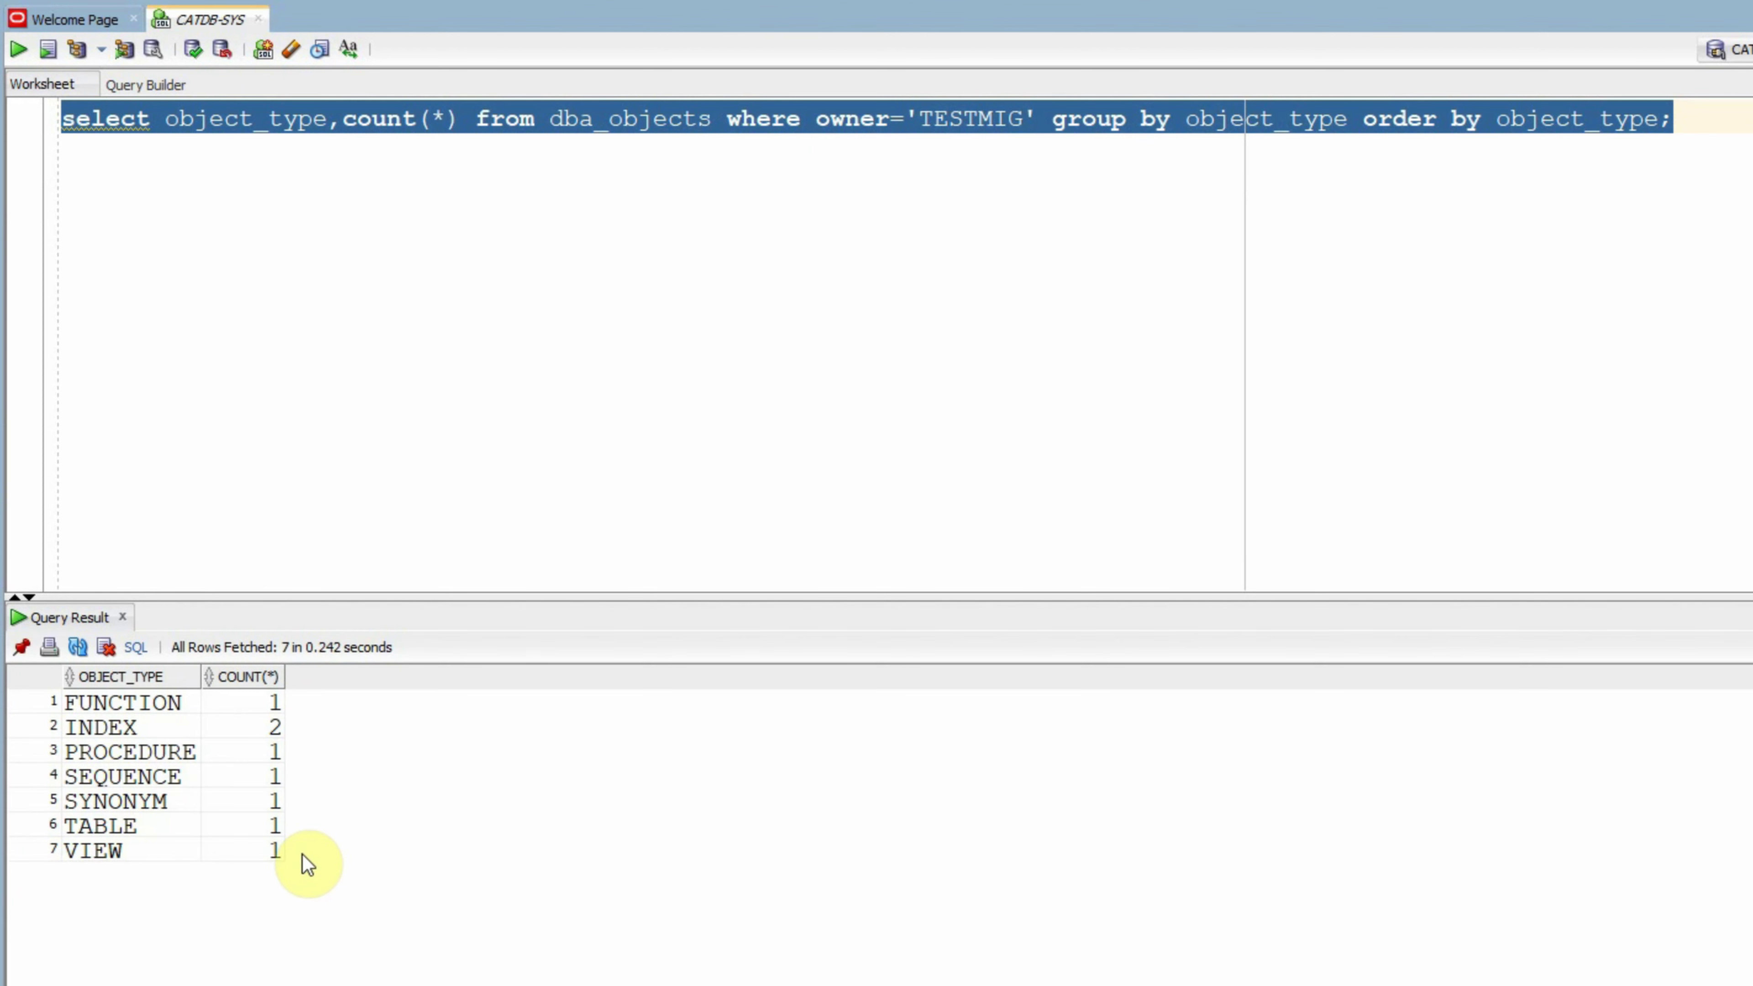
left_click(458, 239)
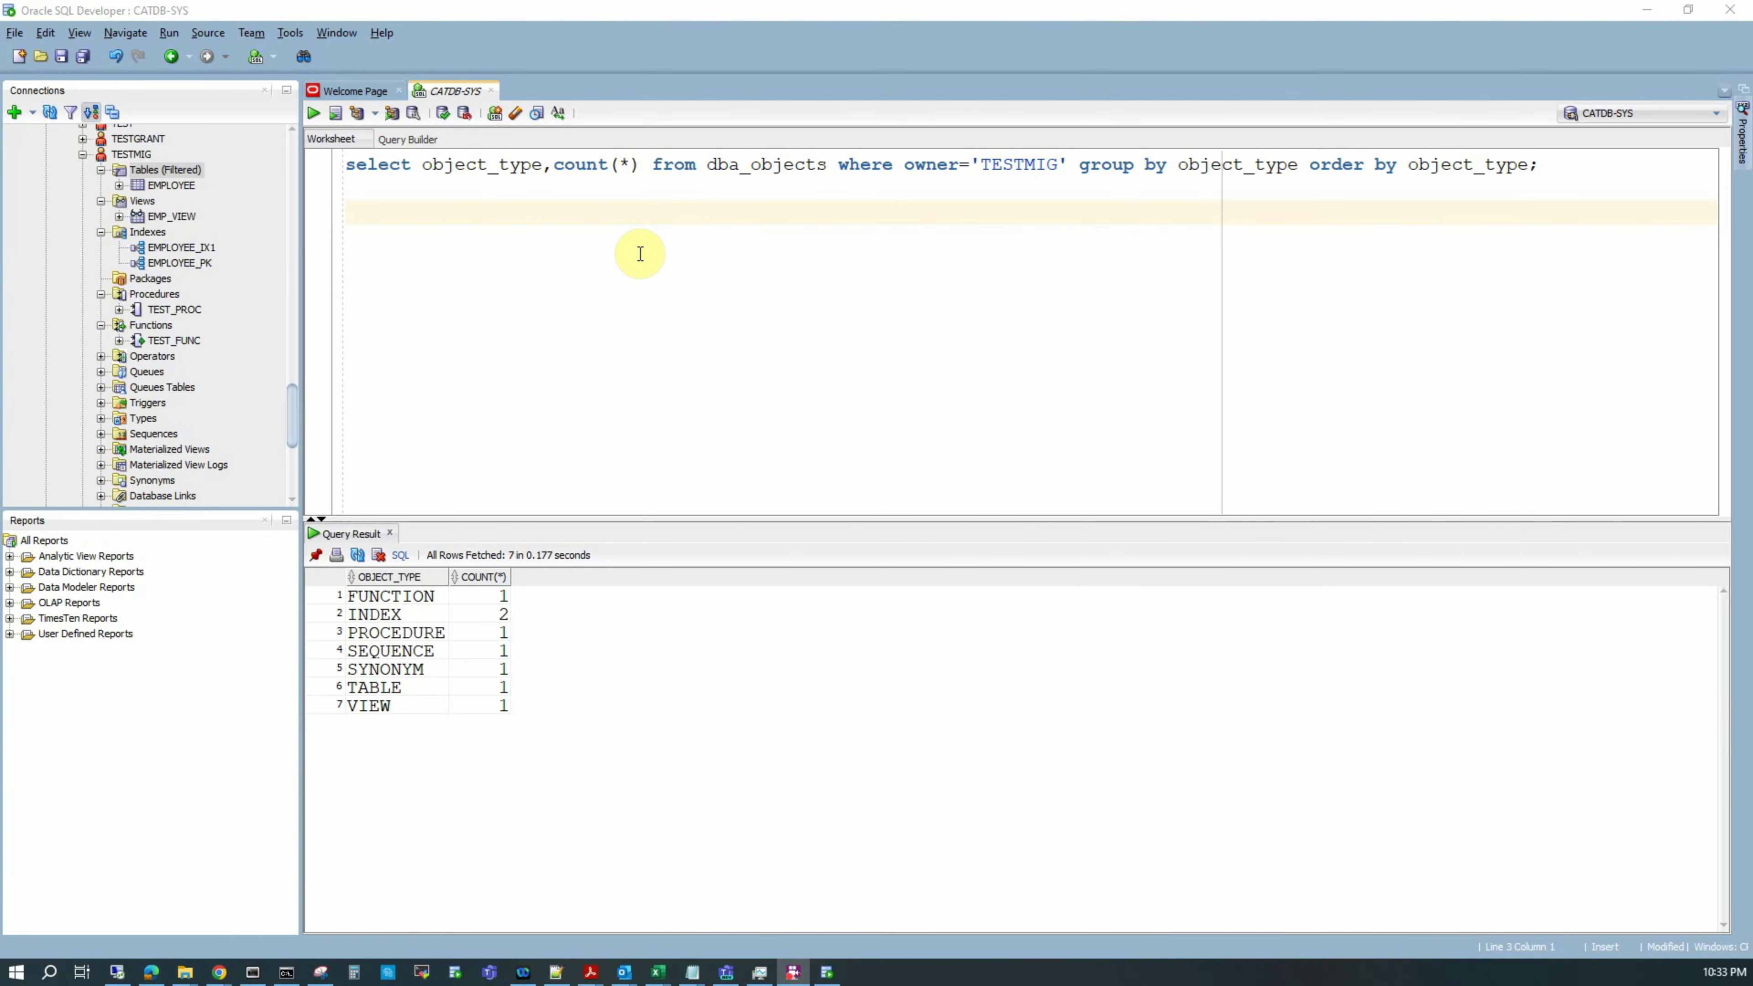
Step: Run select * from testmig.employee on line 3, showing all 12 employee rows
left_click(587, 242)
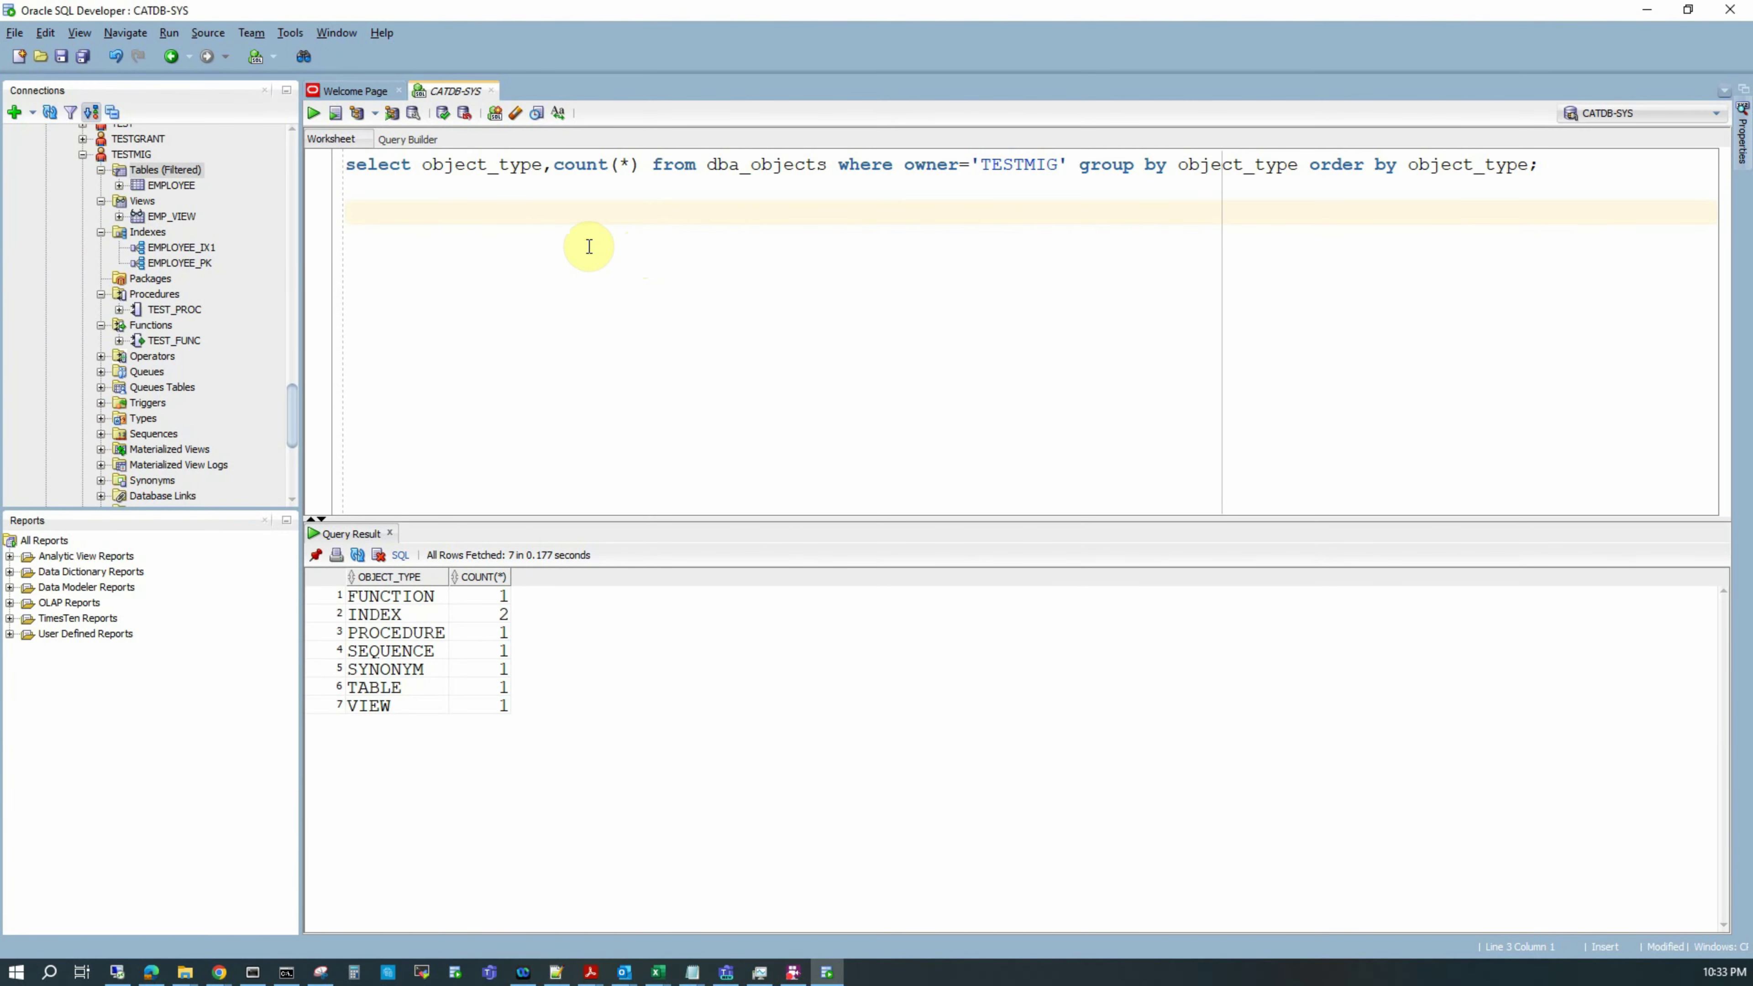
type("select * from testmig.employee;")
key("Home")
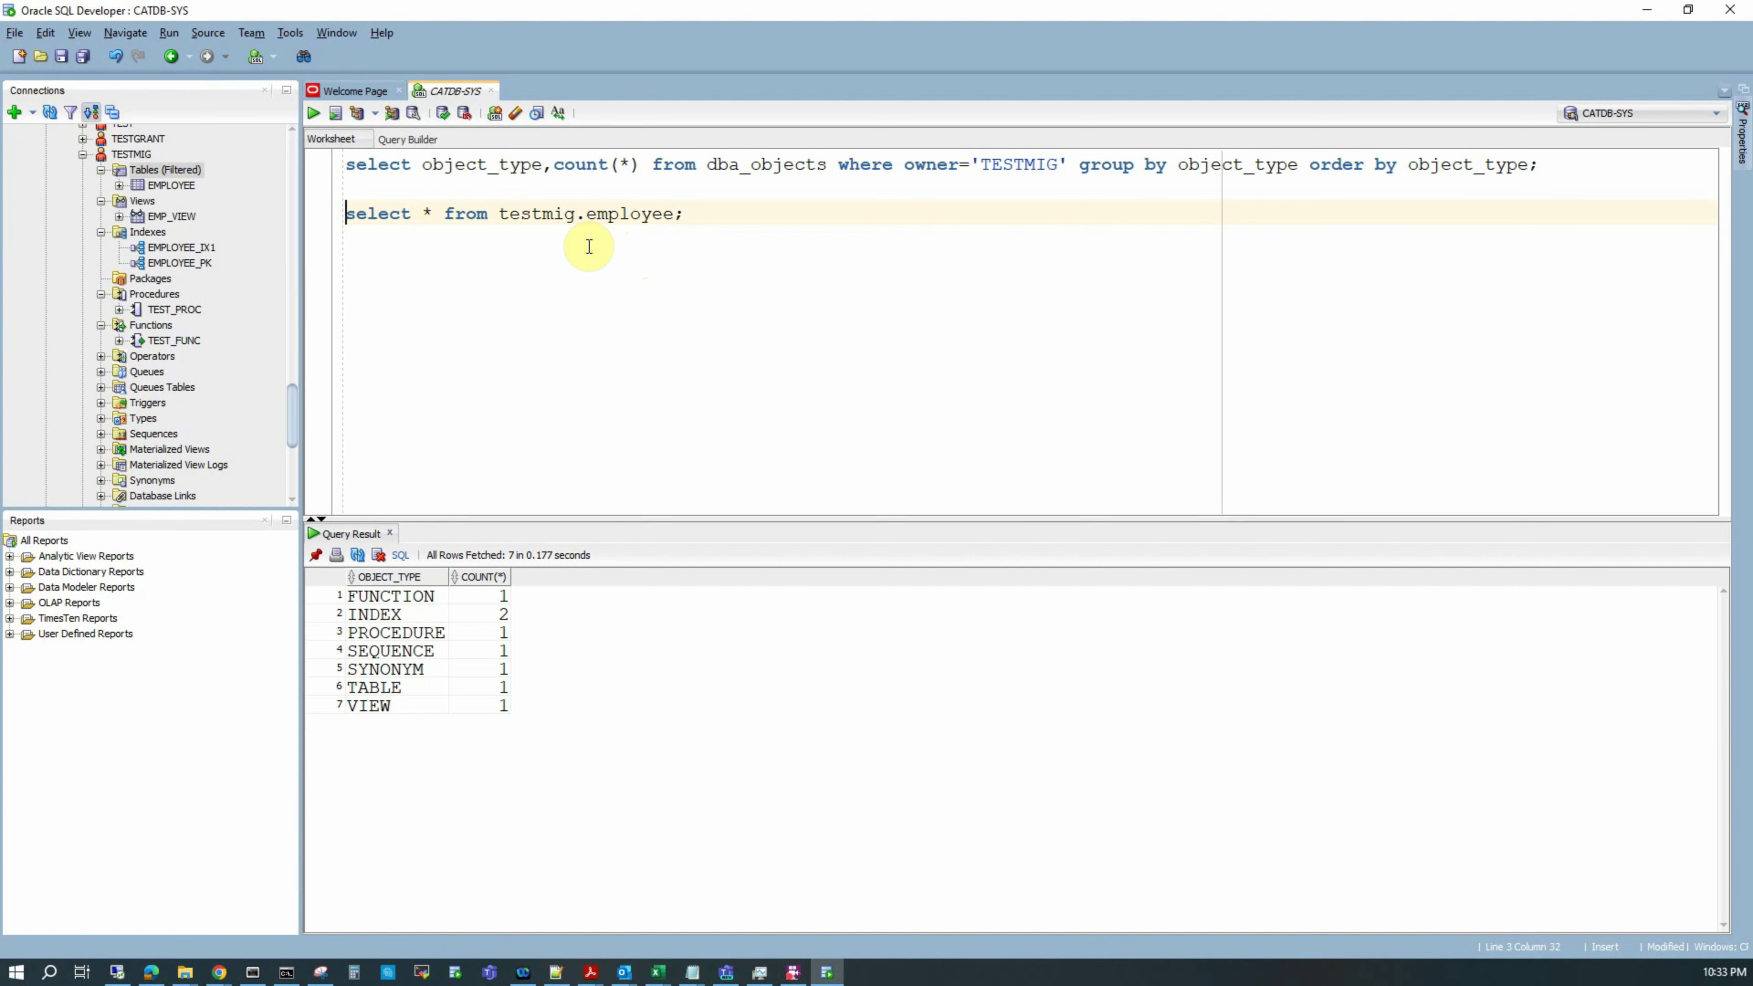
key("shift+End")
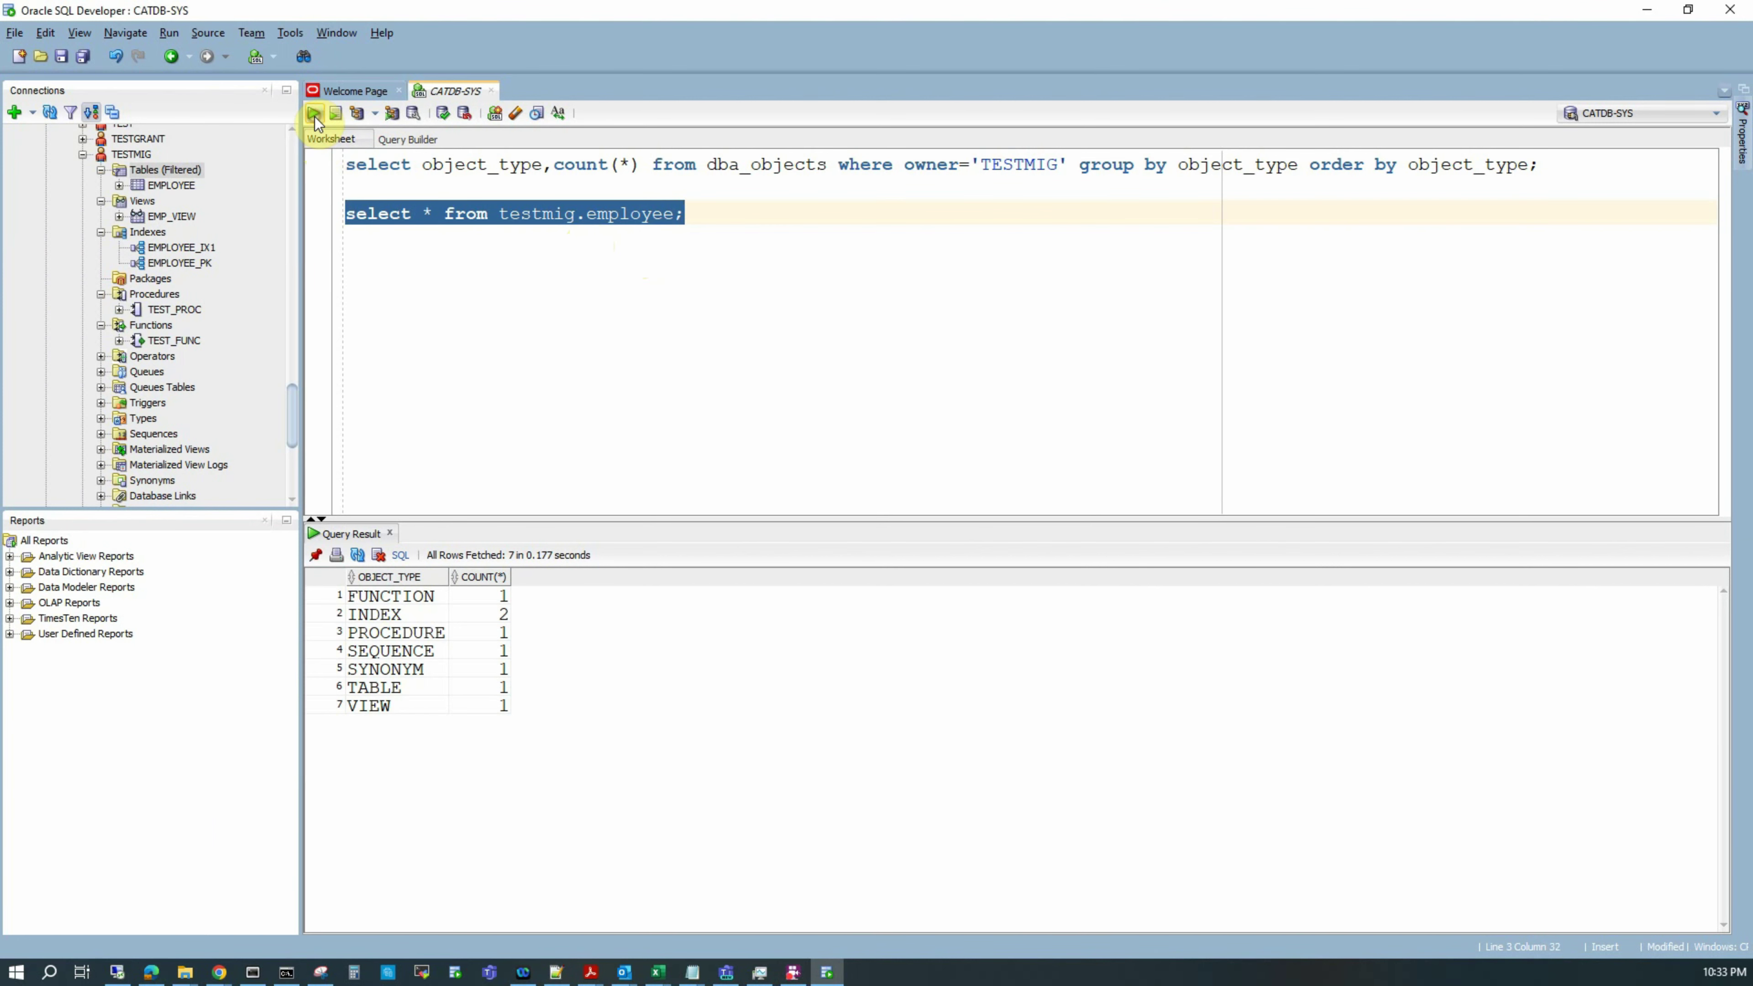
left_click(314, 113)
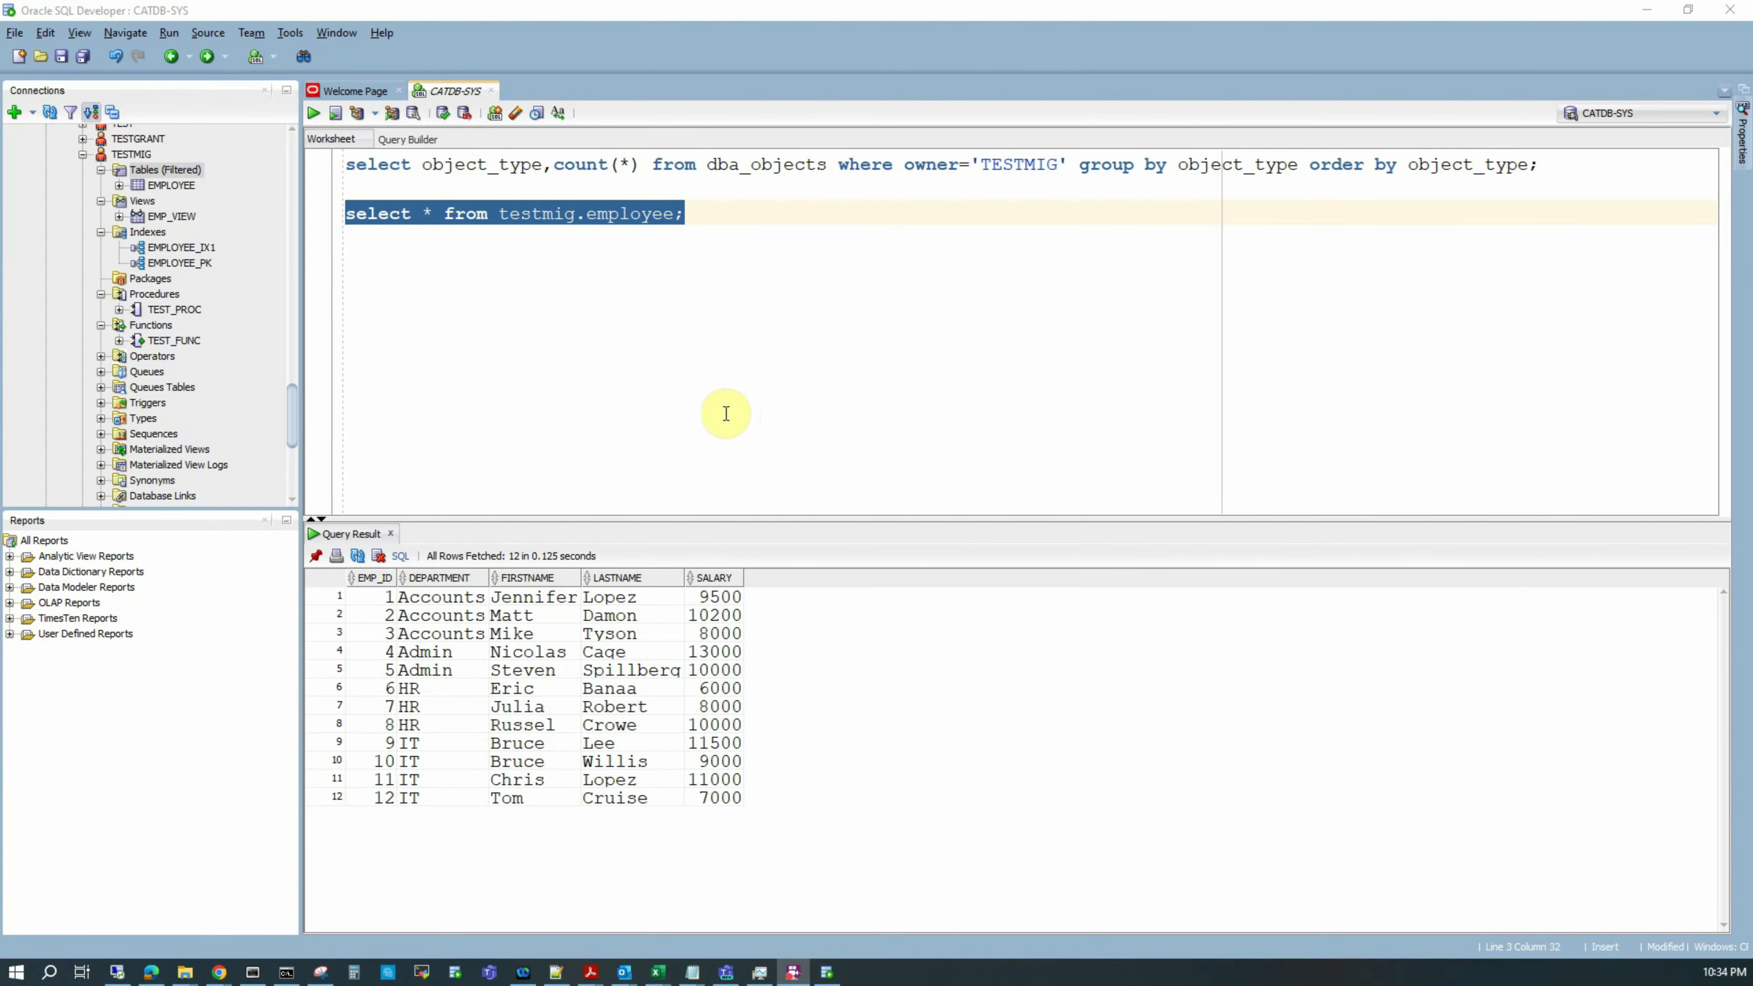
left_click_drag(291, 425, 292, 142)
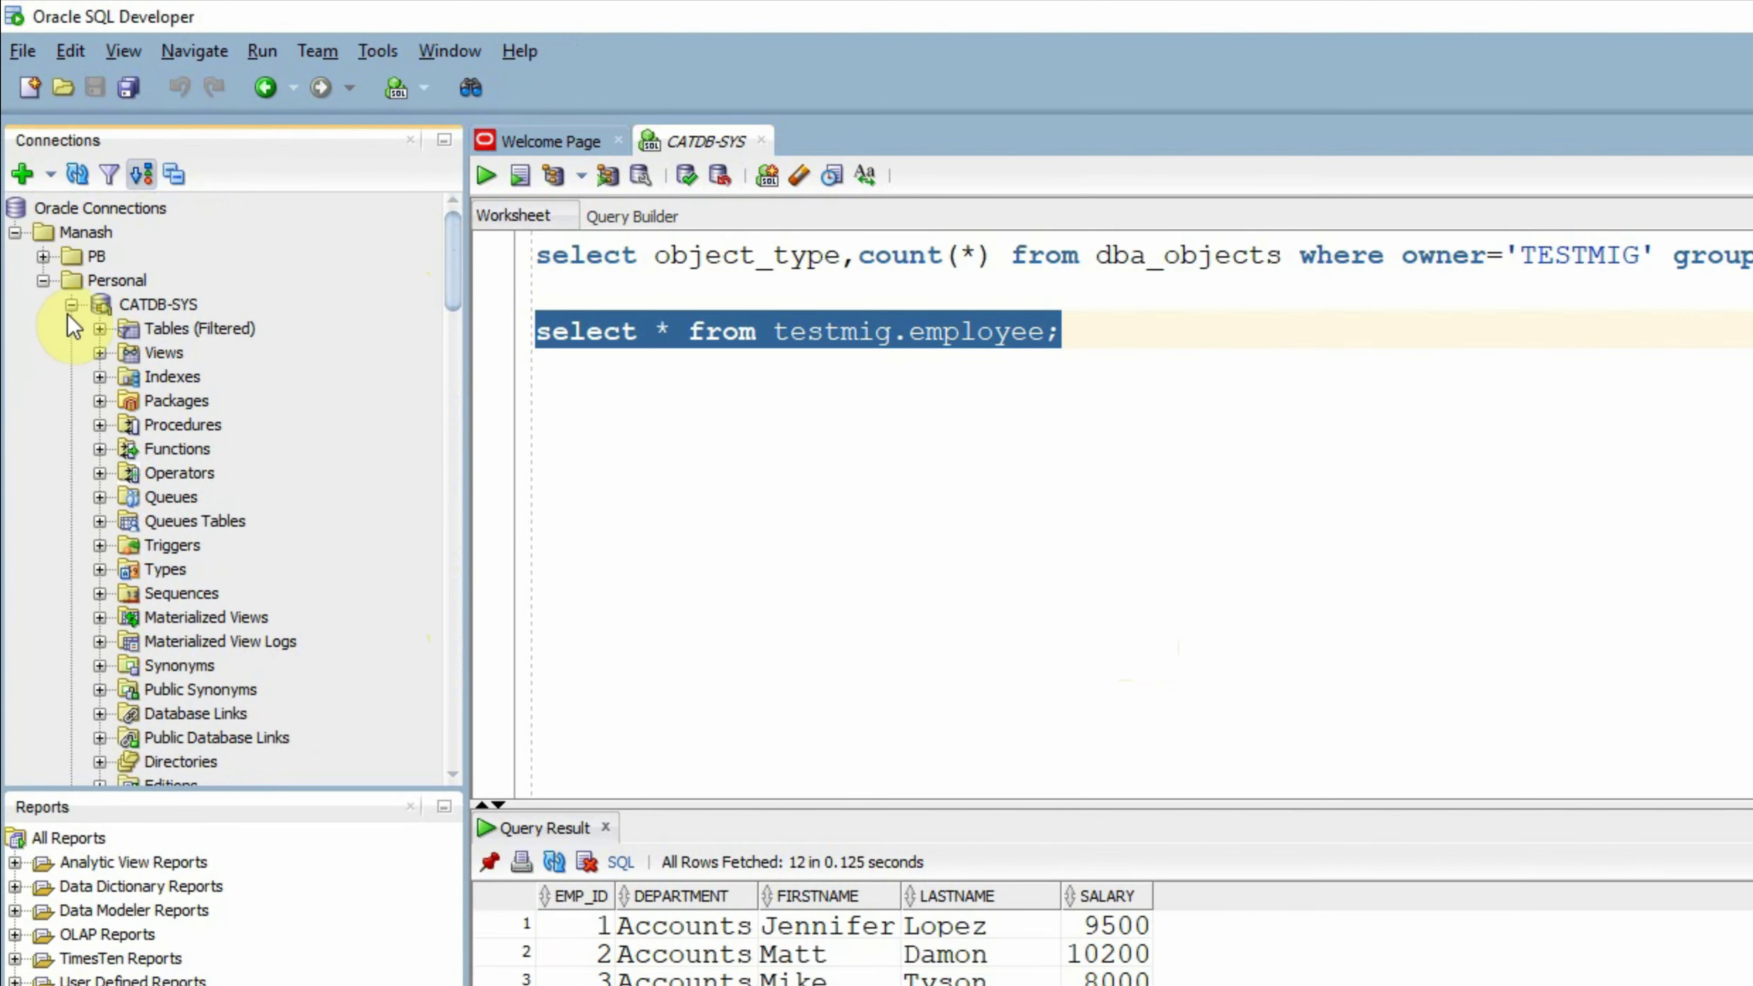
Step: Collapse CATDB-SYS and connect to TESTRDS, opening its empty SQL worksheet
left_click(72, 305)
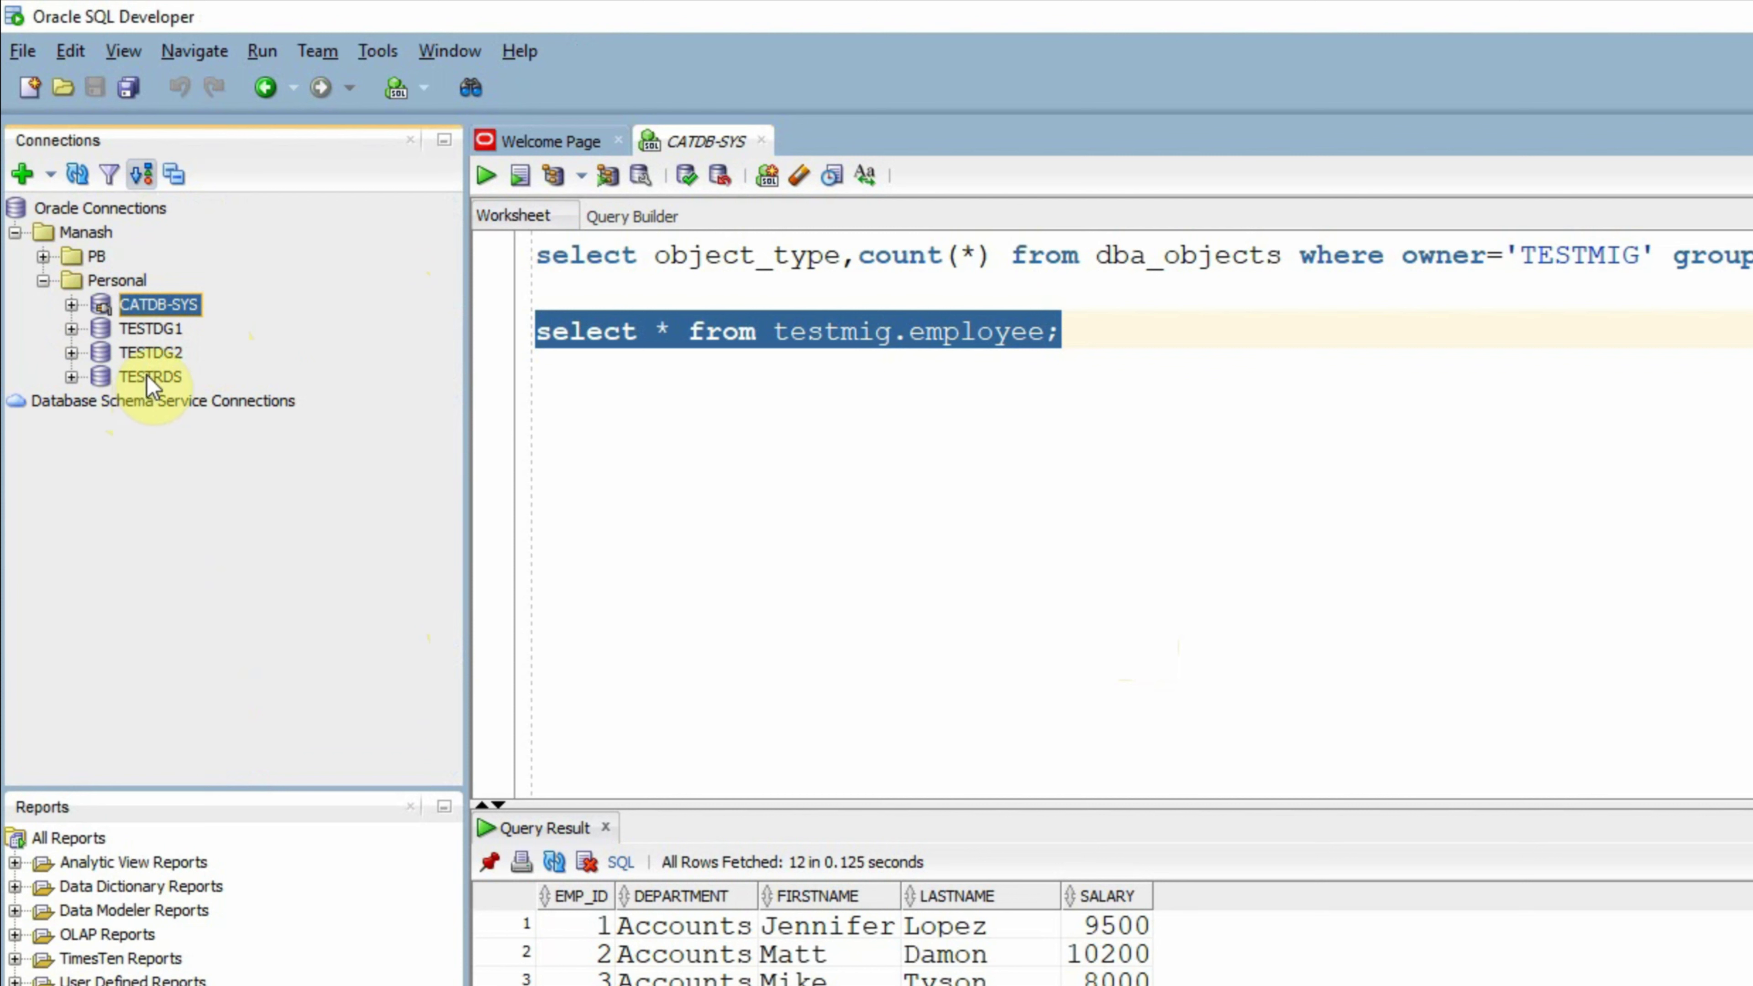
left_click(146, 376)
right_click(147, 375)
left_click(208, 391)
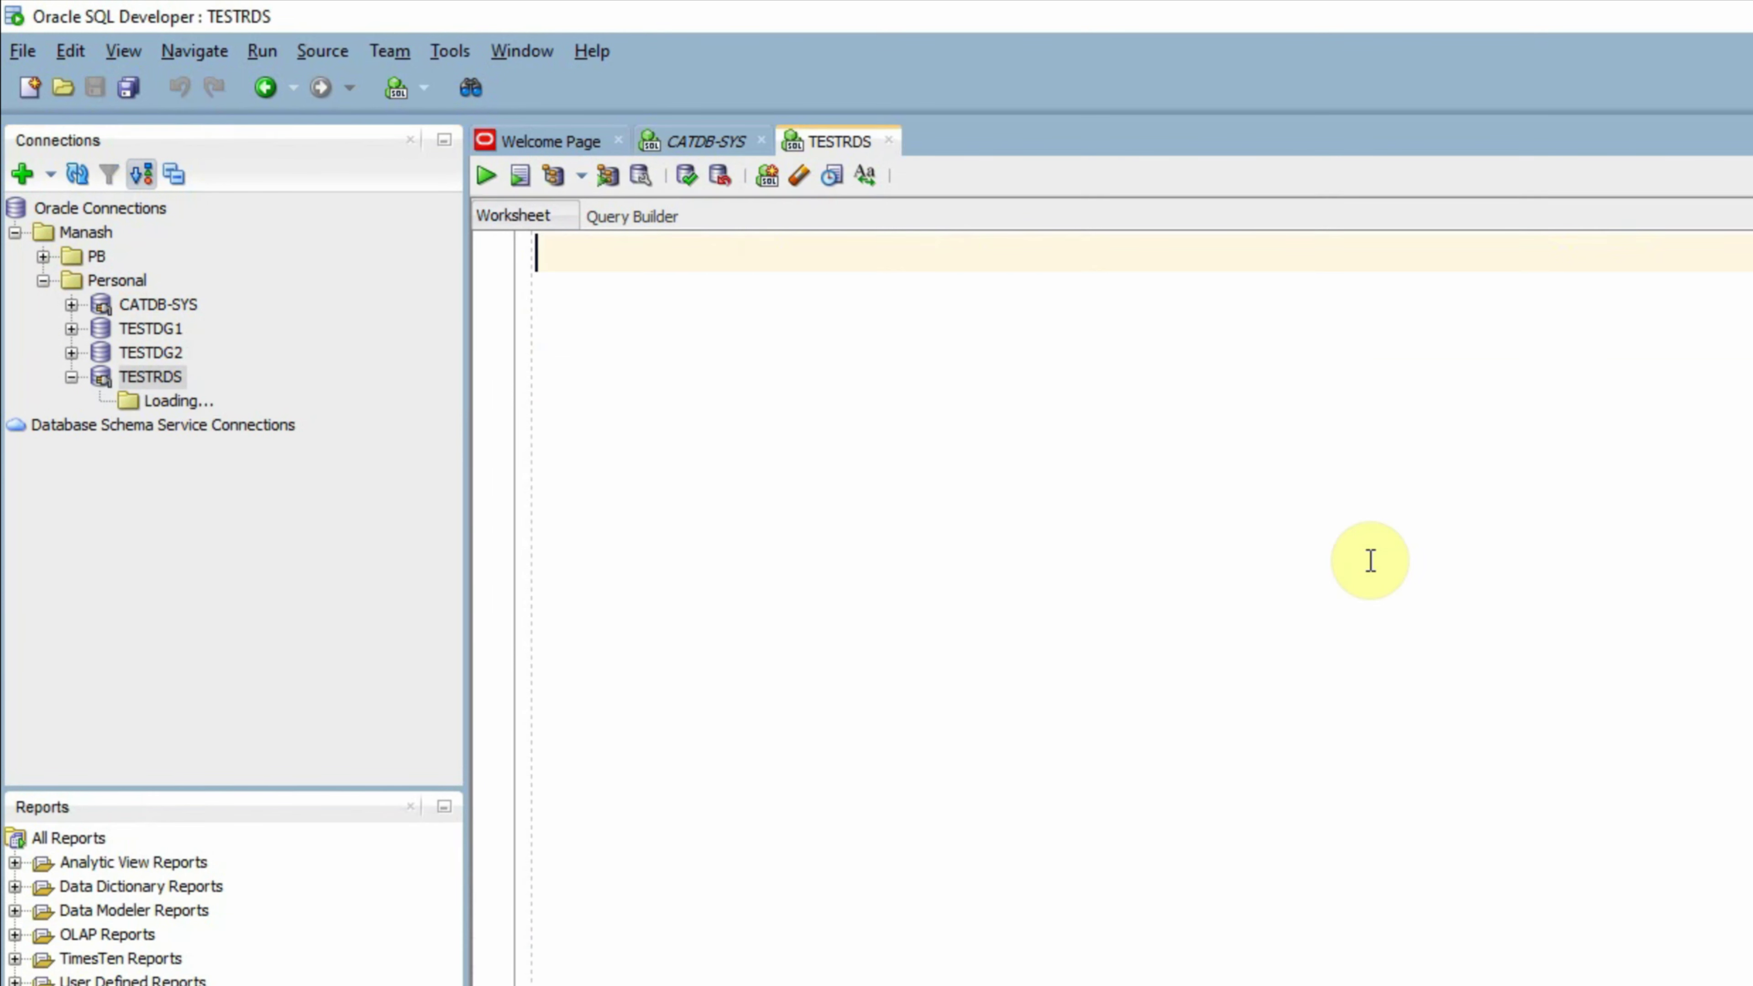
right_click(162, 377)
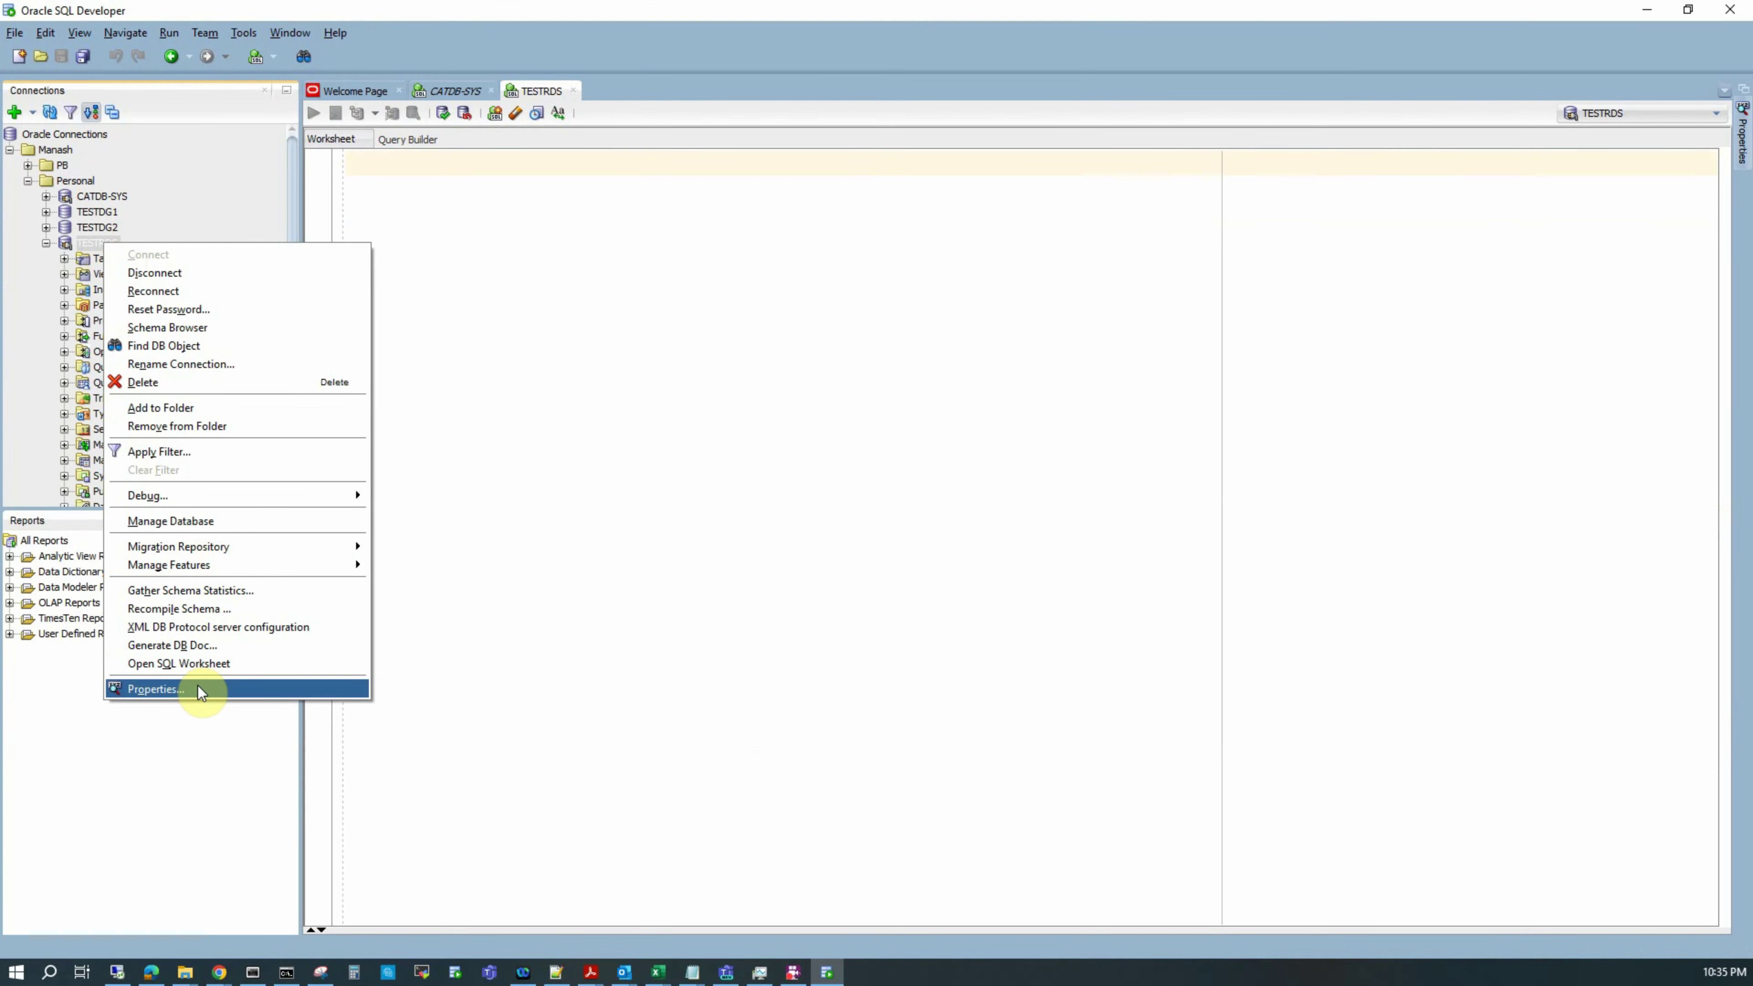
left_click(197, 686)
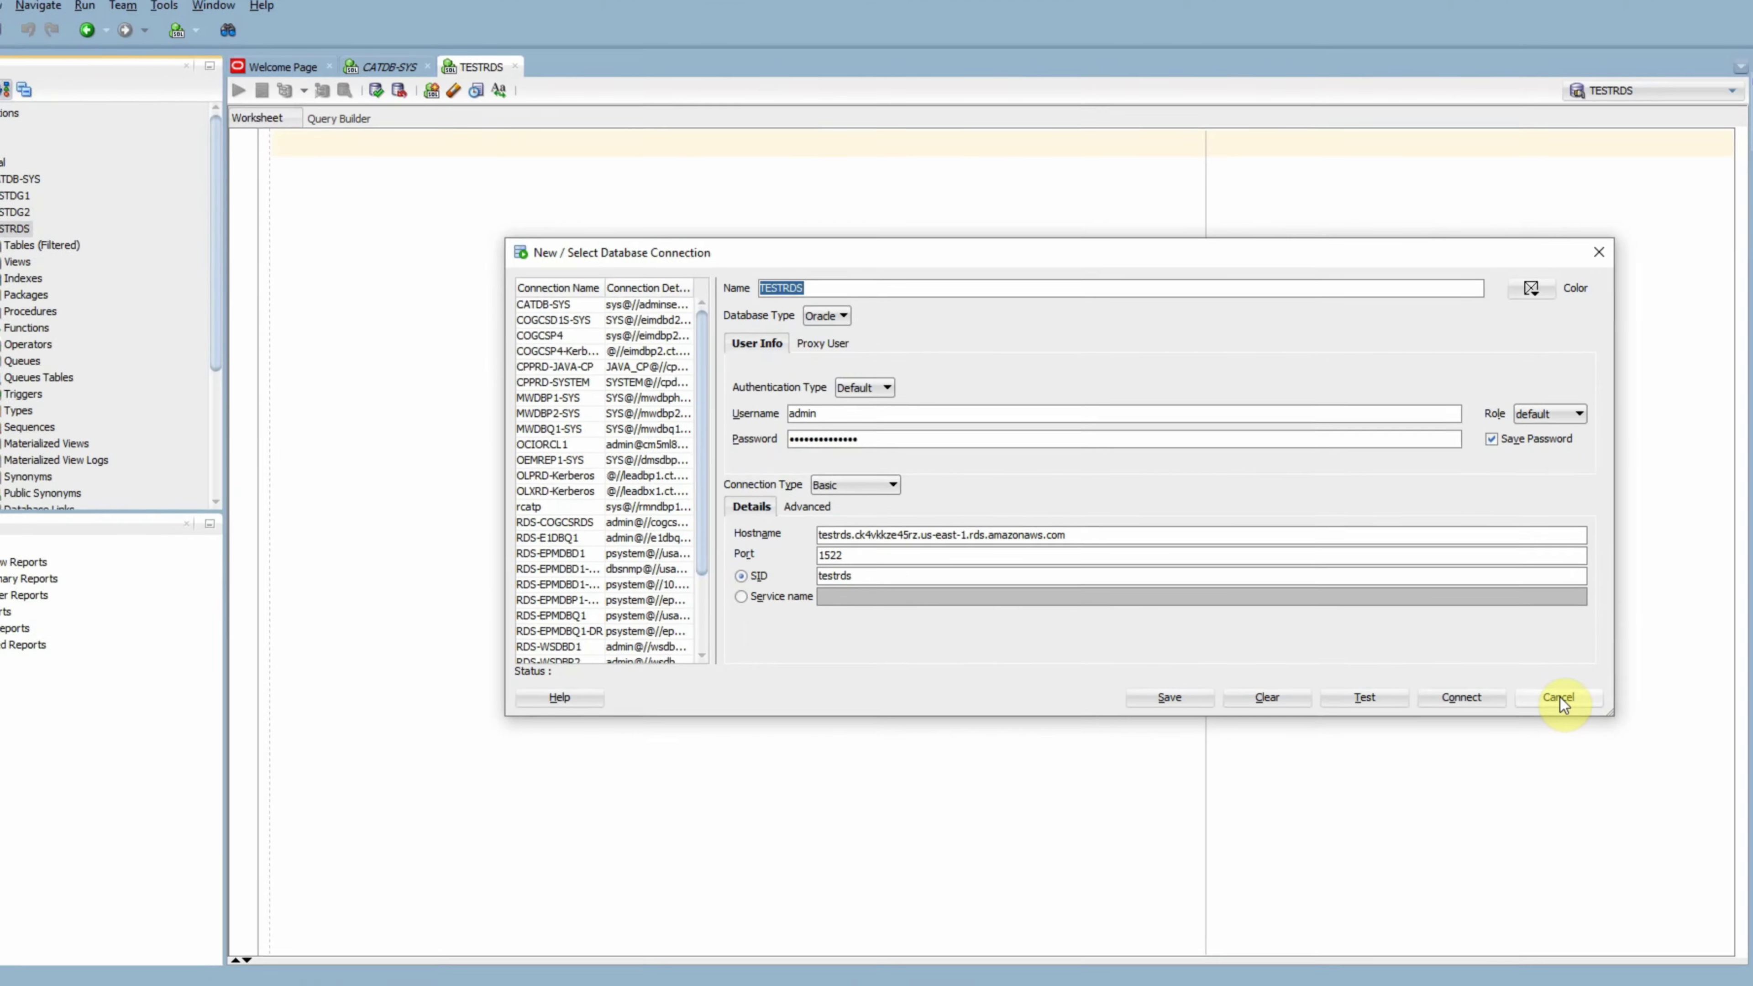
left_click(1456, 804)
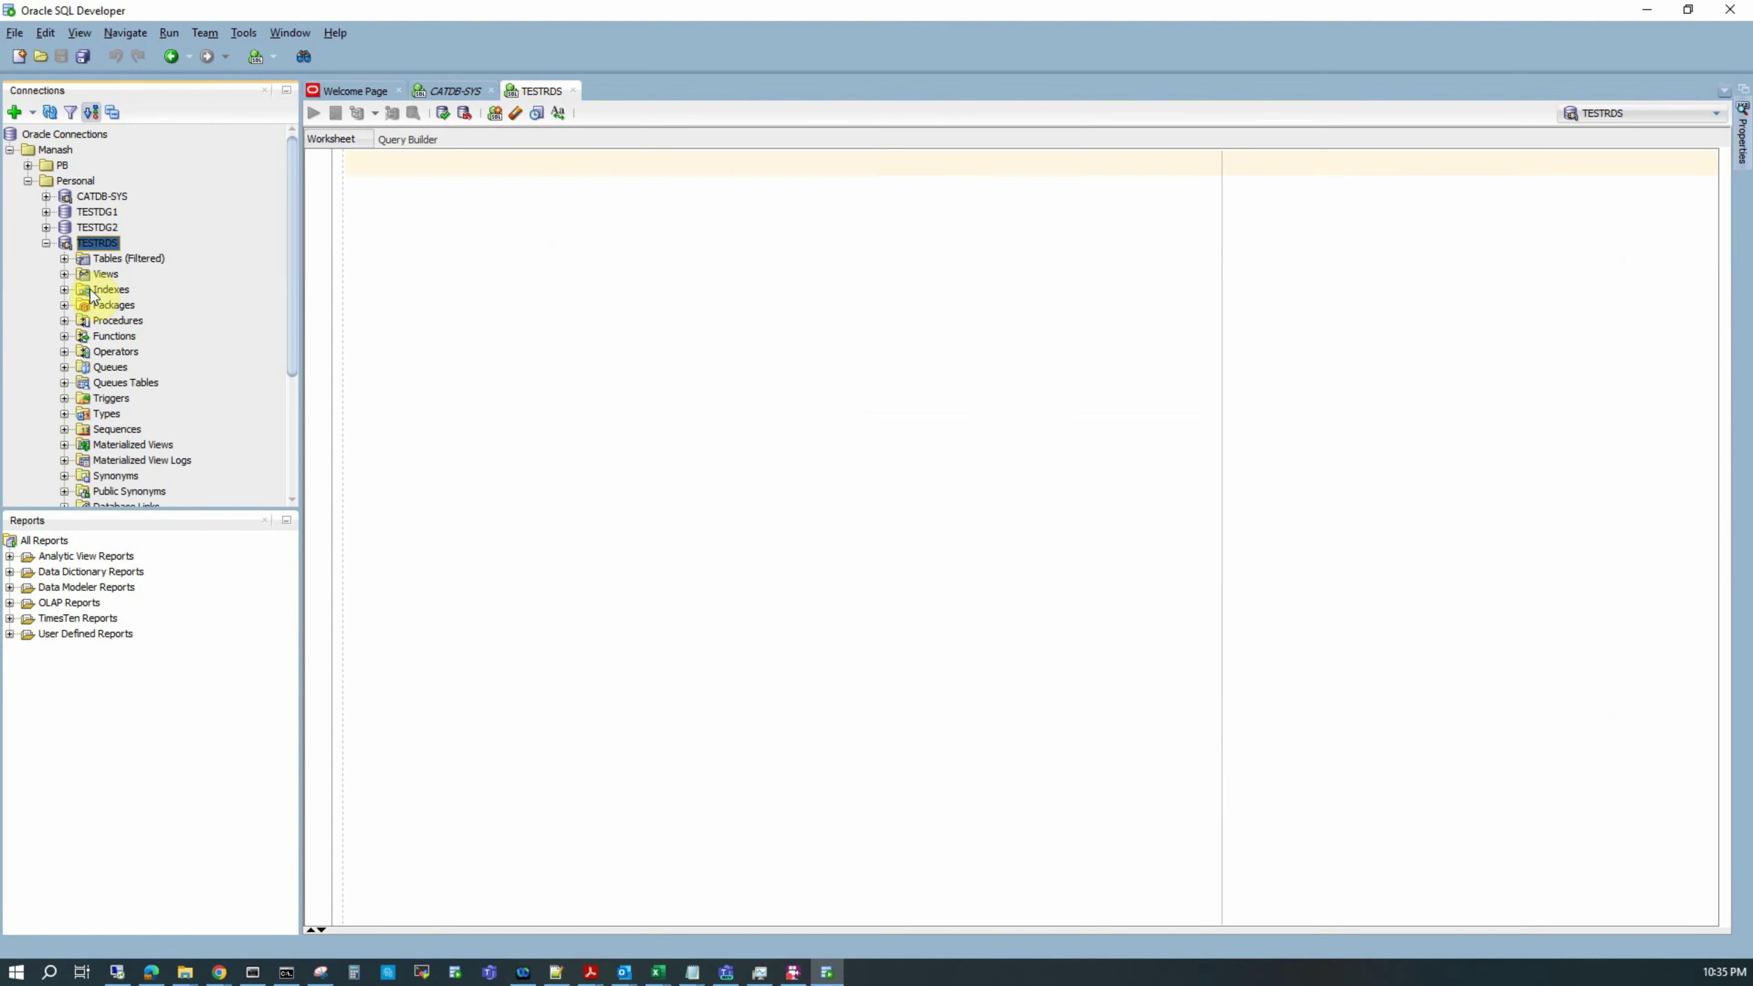
left_click(45, 243)
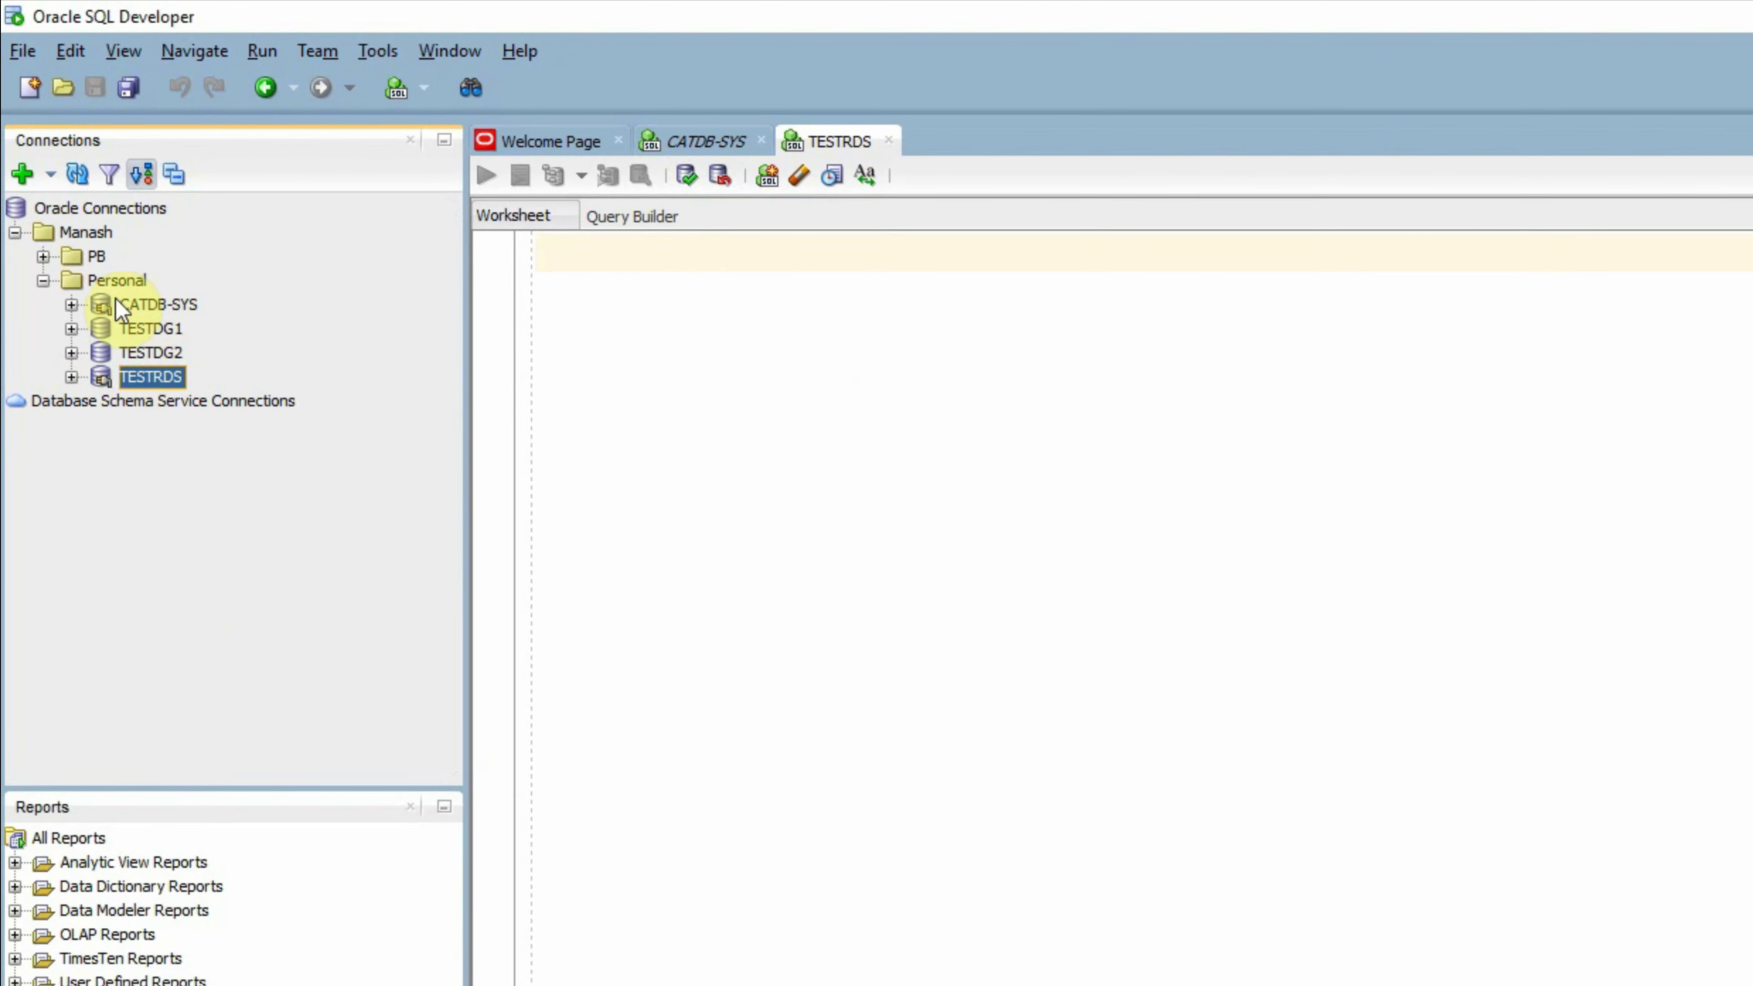
Step: Launch Database Copy from the Tools menu, reaching Step 1 Source/Destination
mouse_move(174, 380)
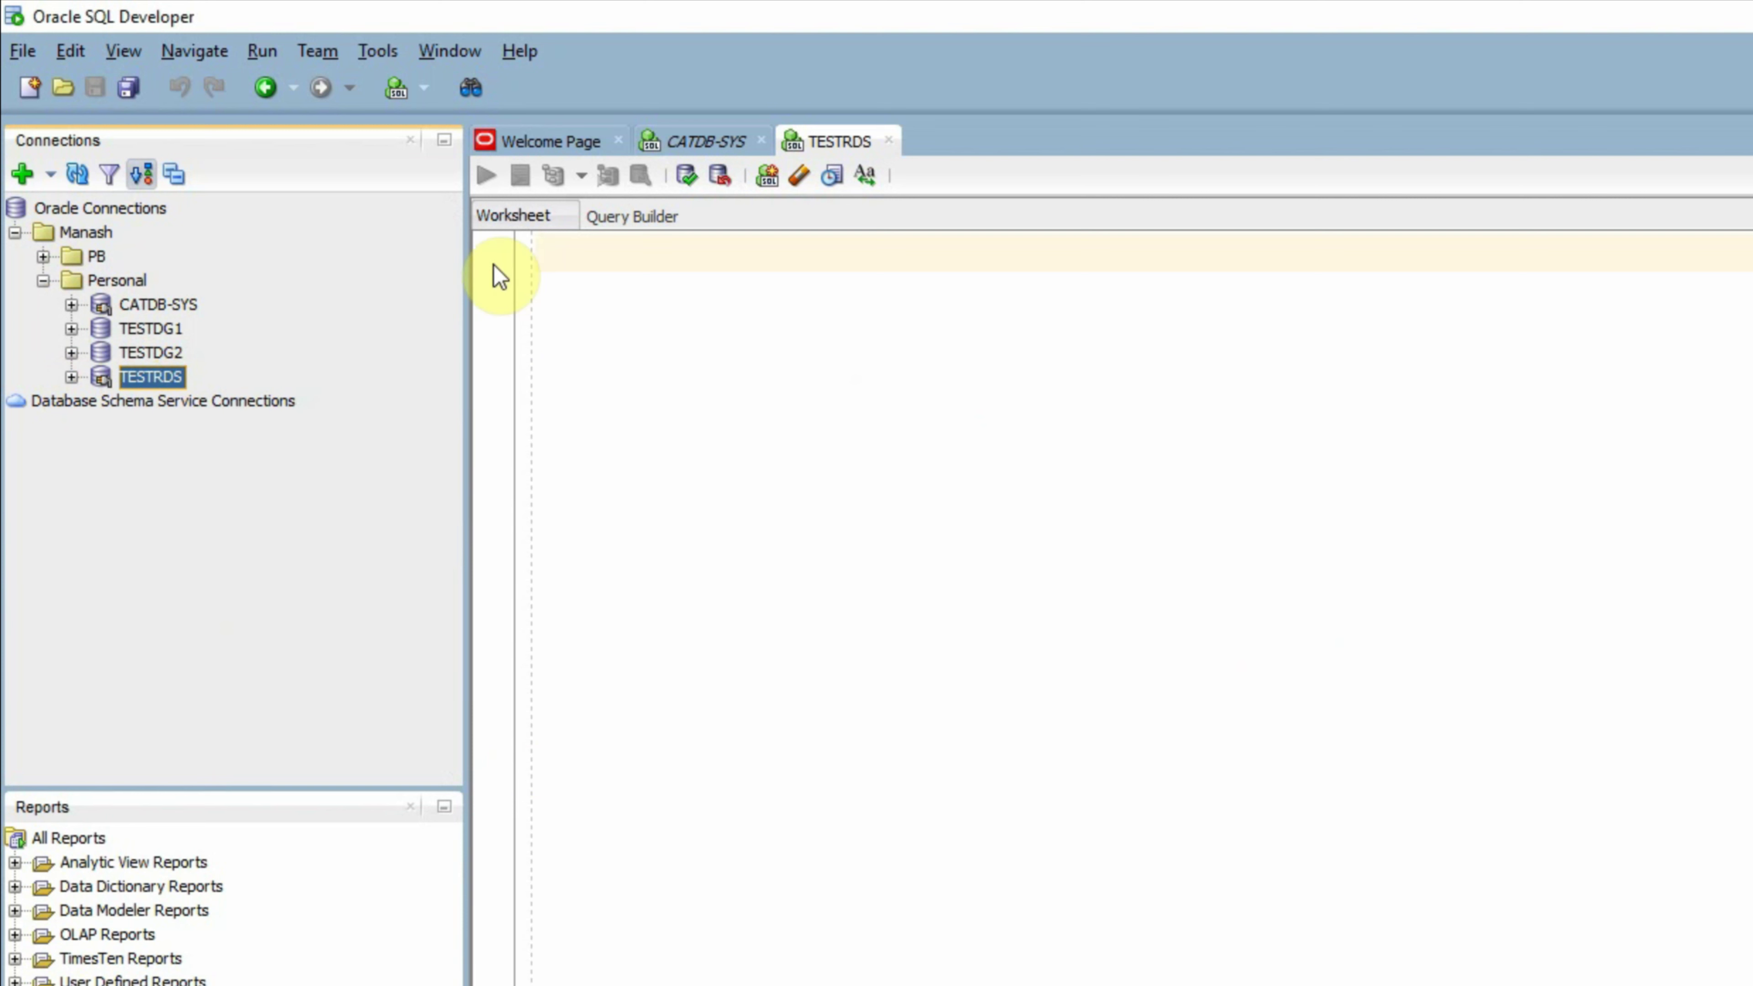
left_click(384, 50)
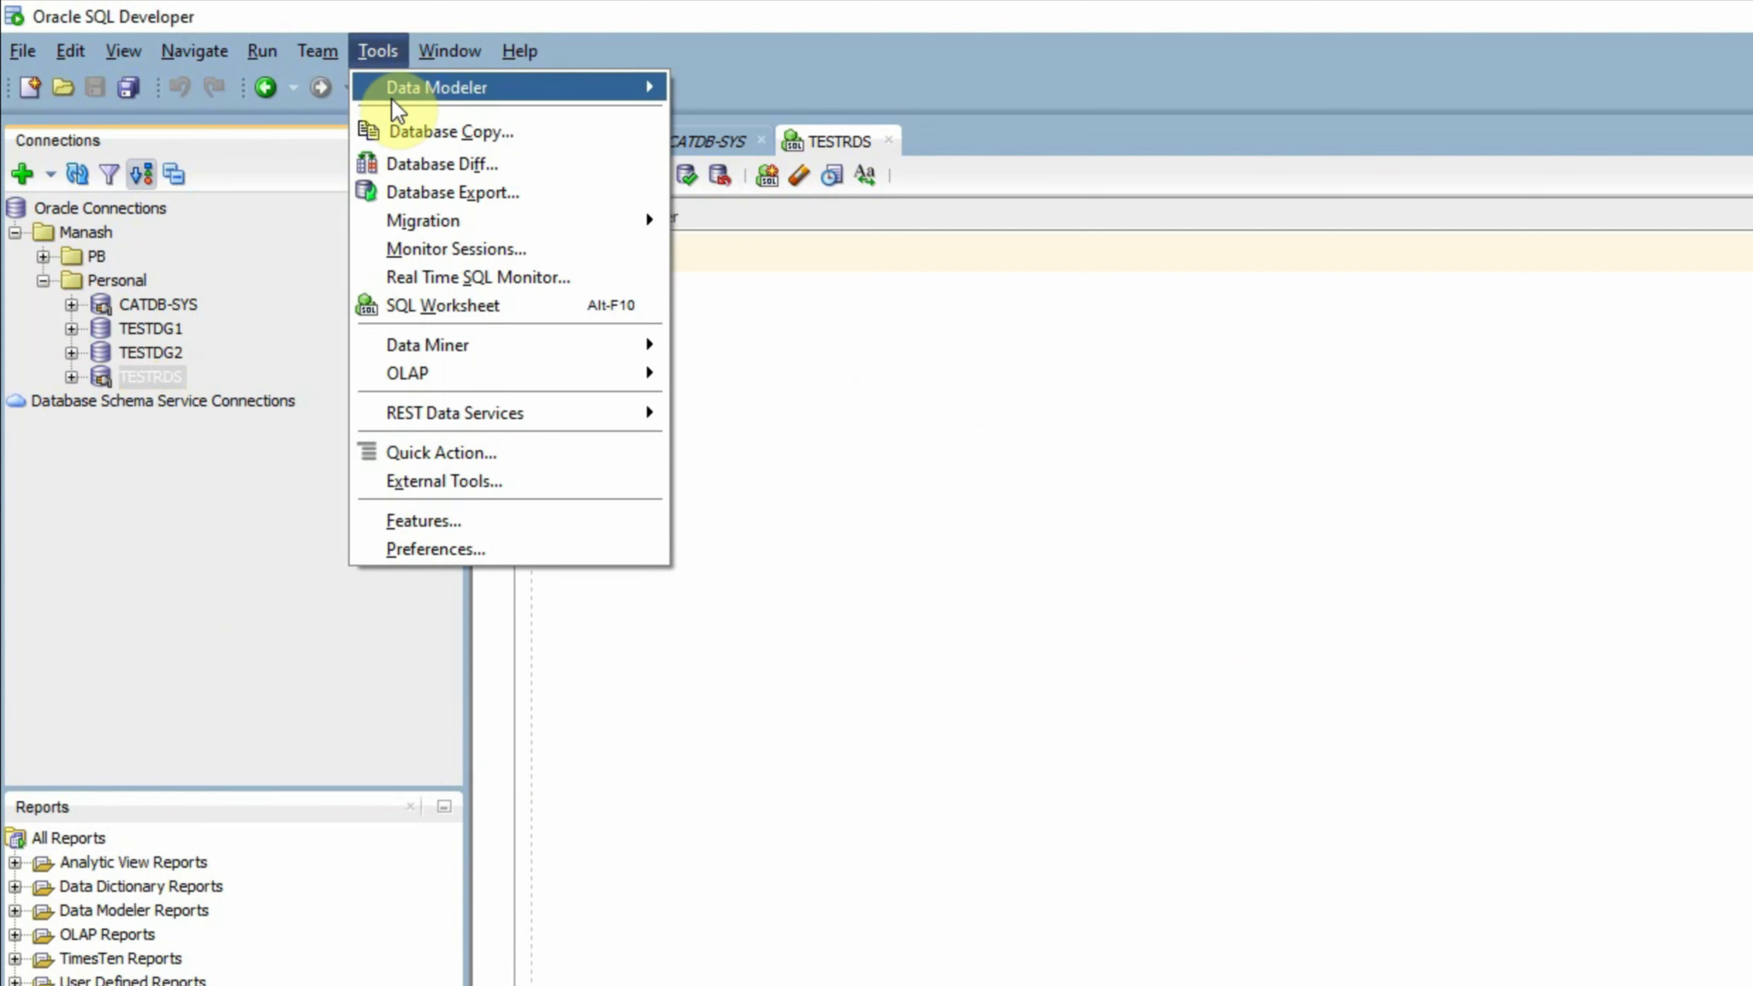
left_click(425, 136)
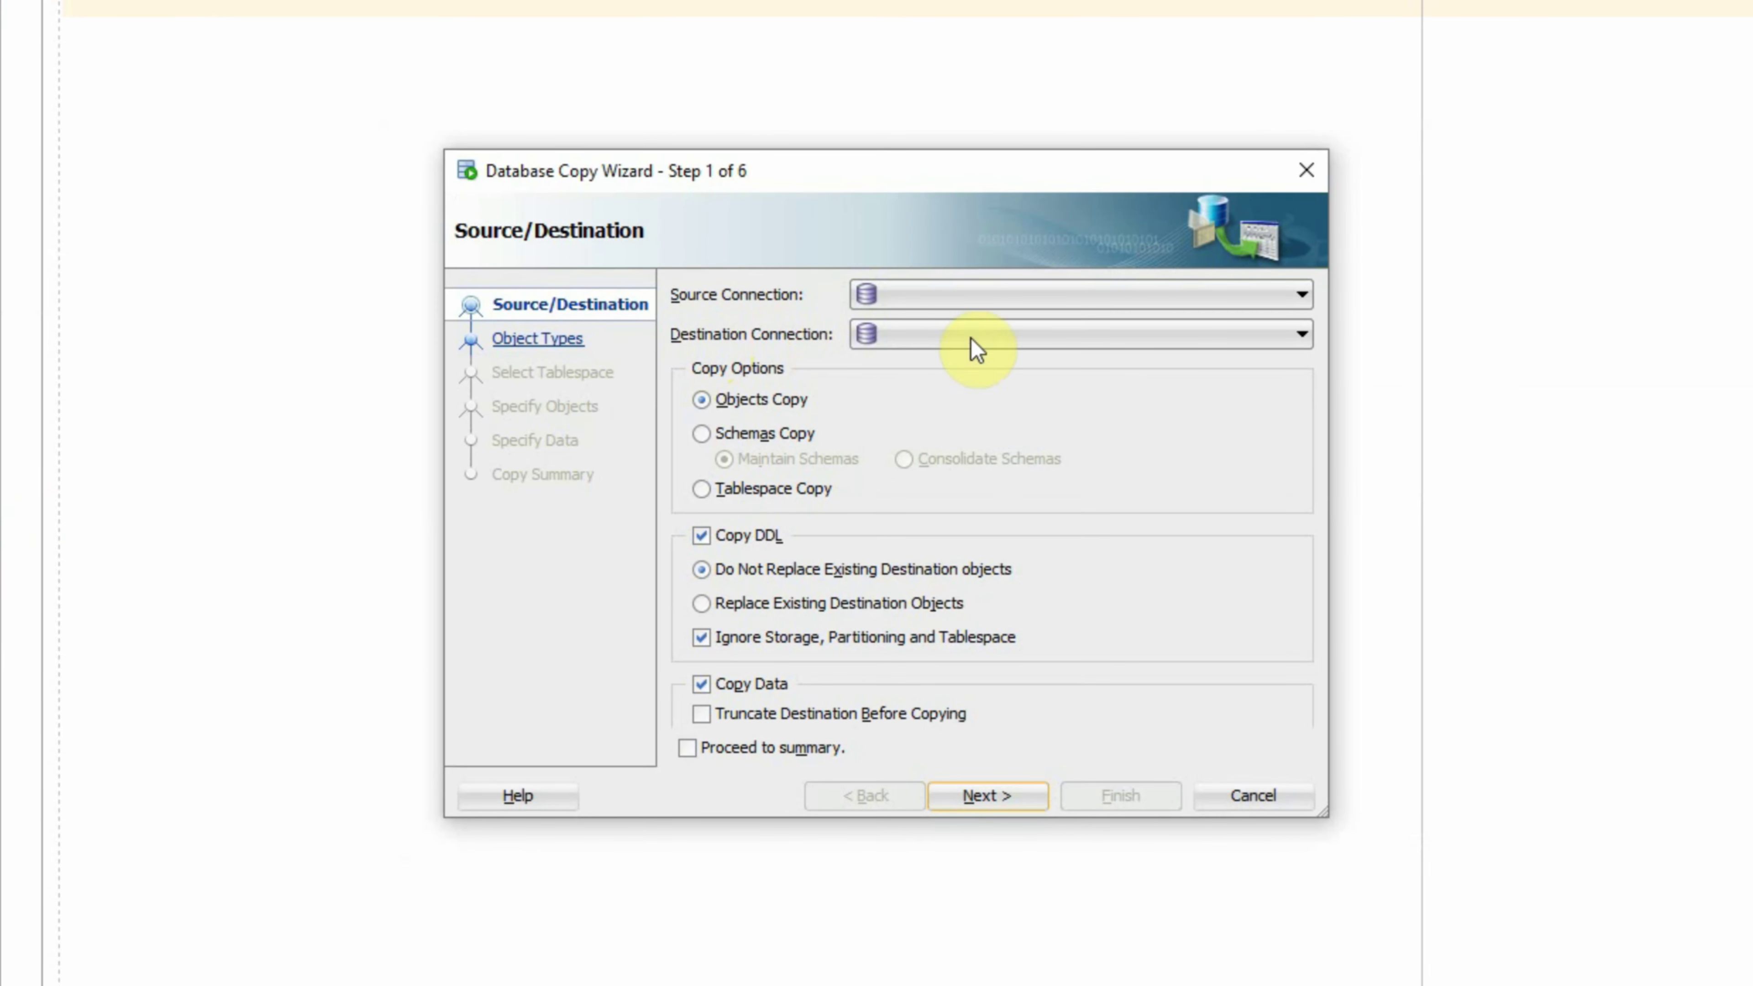
Step: Choose CATDB-SYS as source connection and TESTRDS as destination connection
left_click(1025, 302)
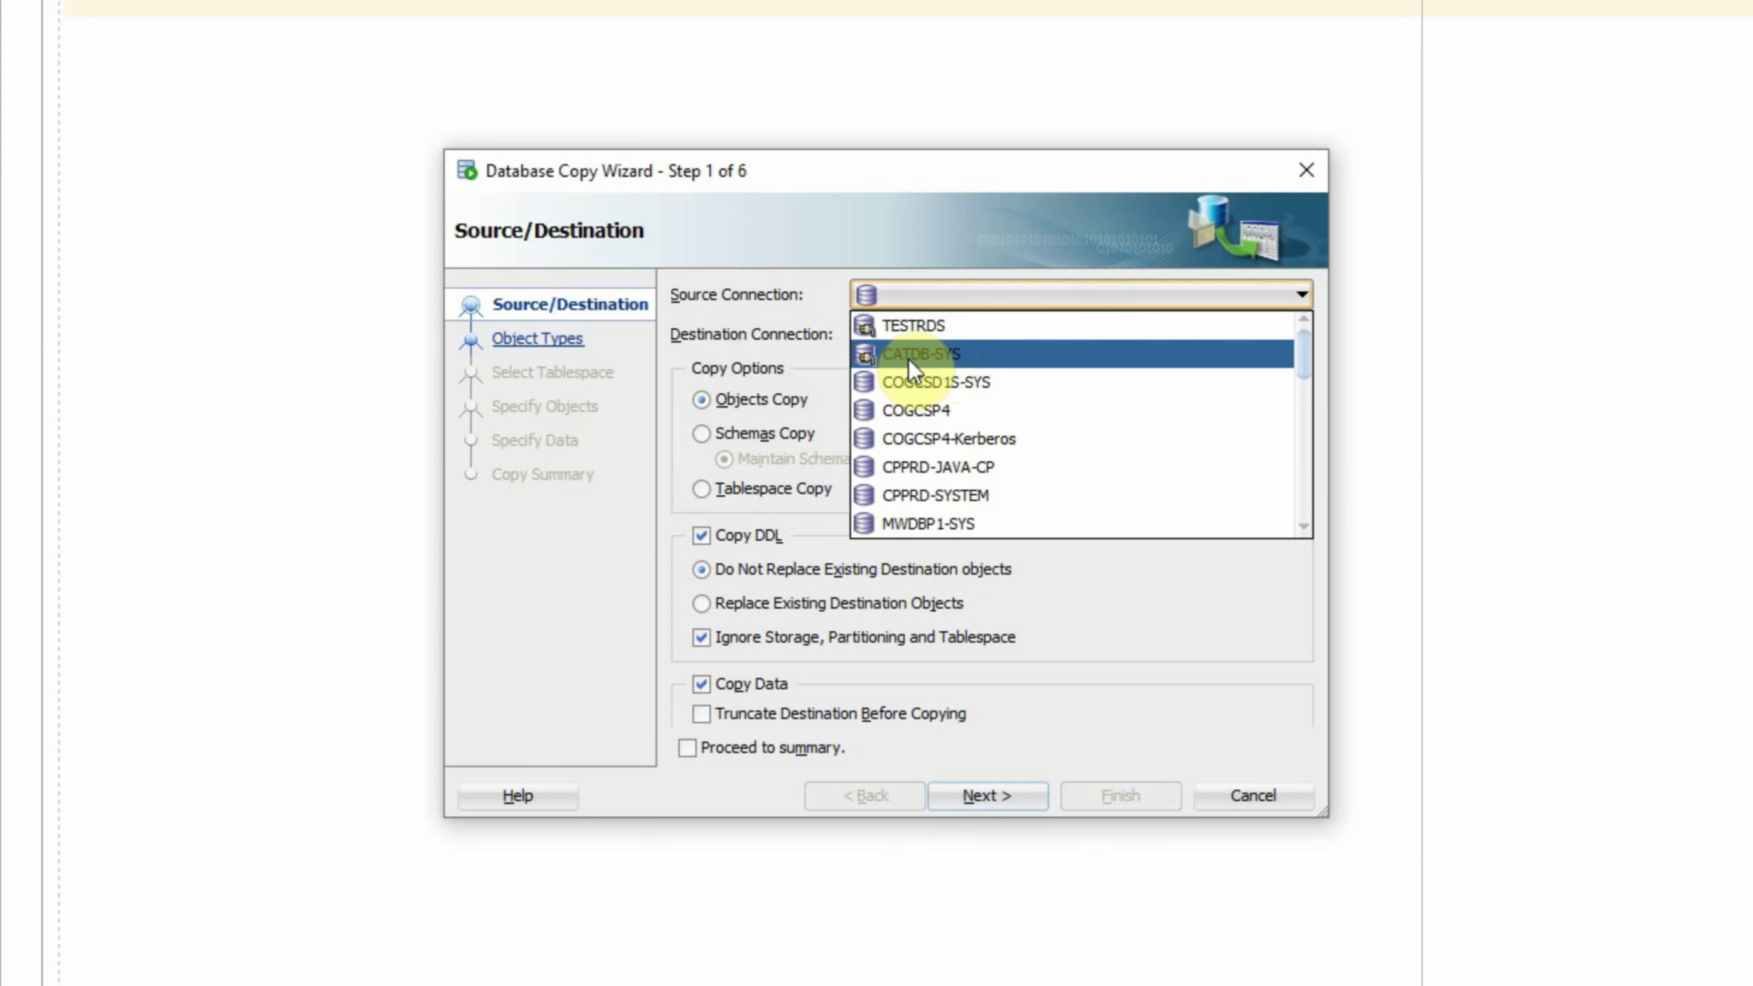
left_click(945, 357)
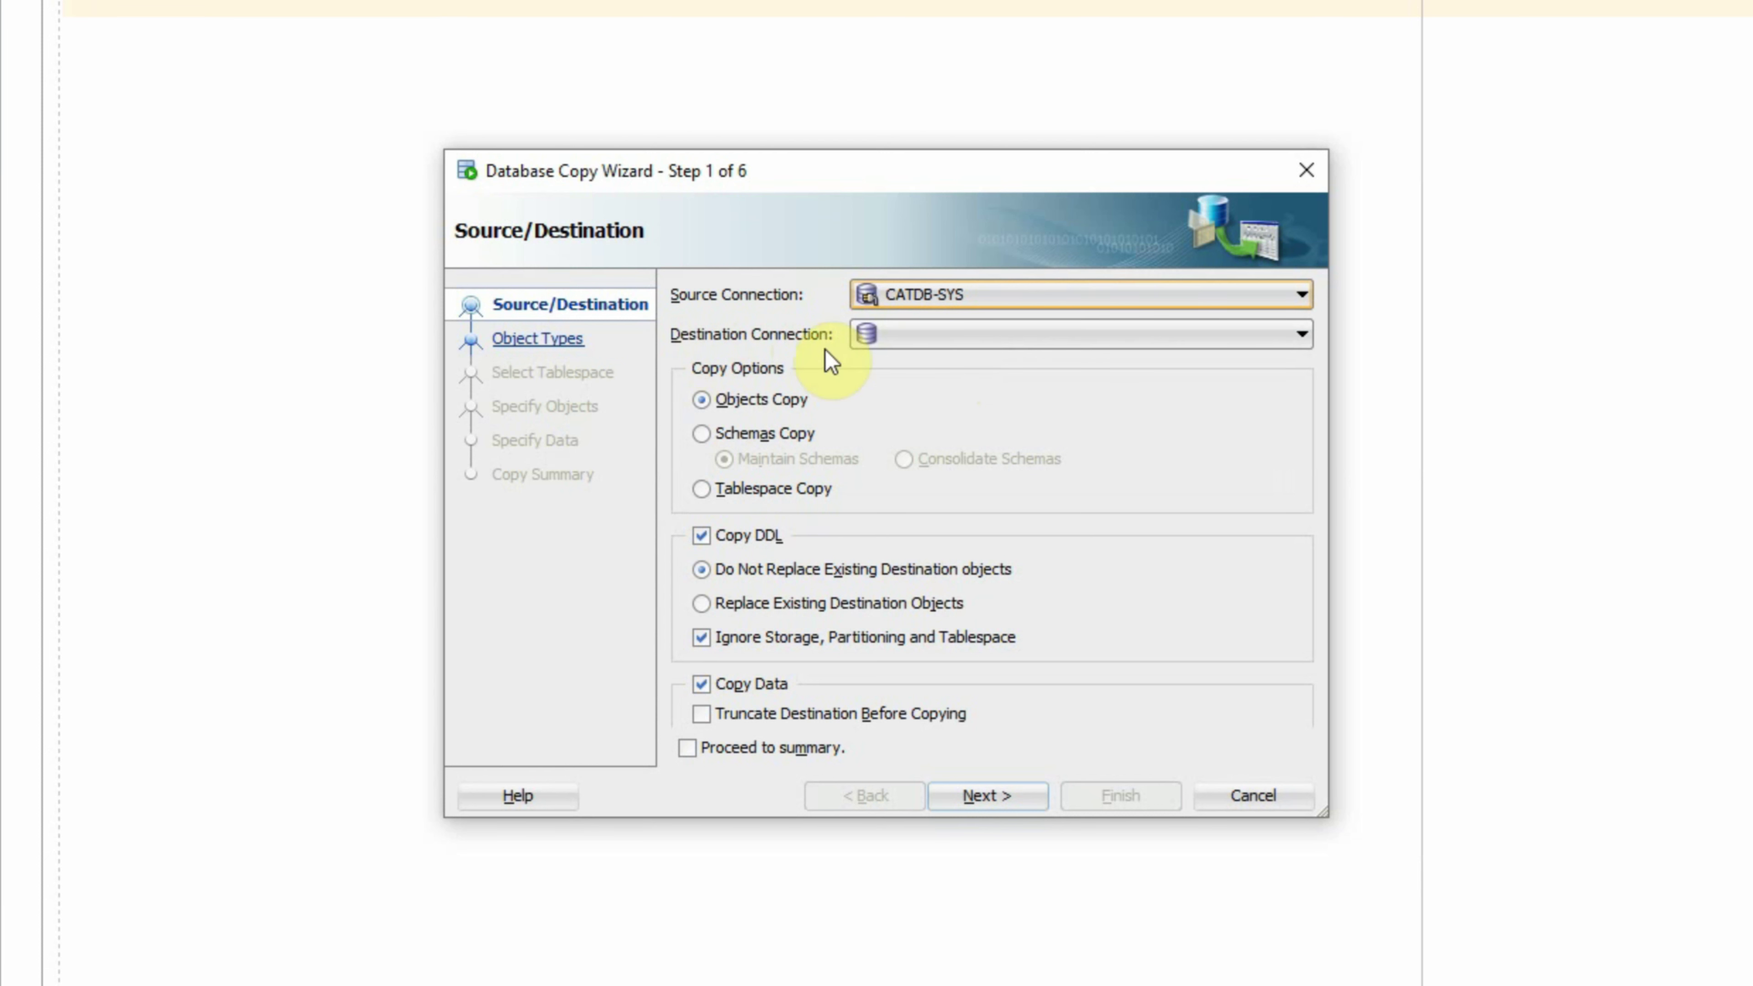
left_click(940, 335)
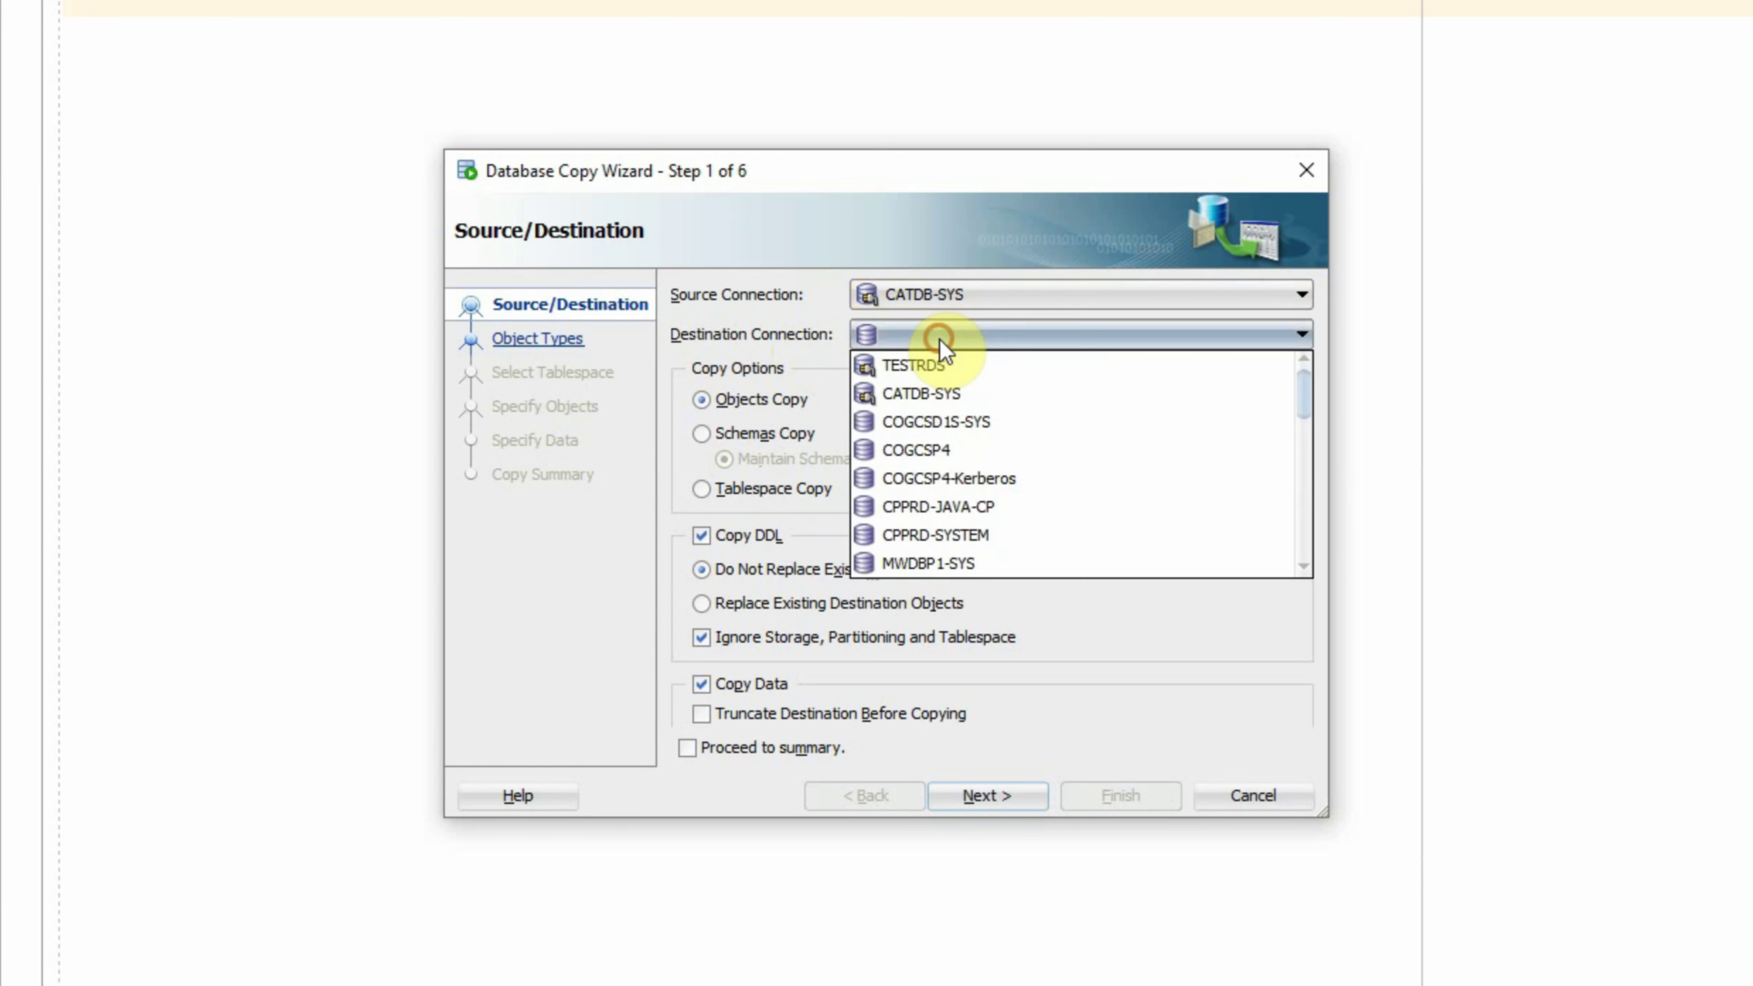
left_click(928, 371)
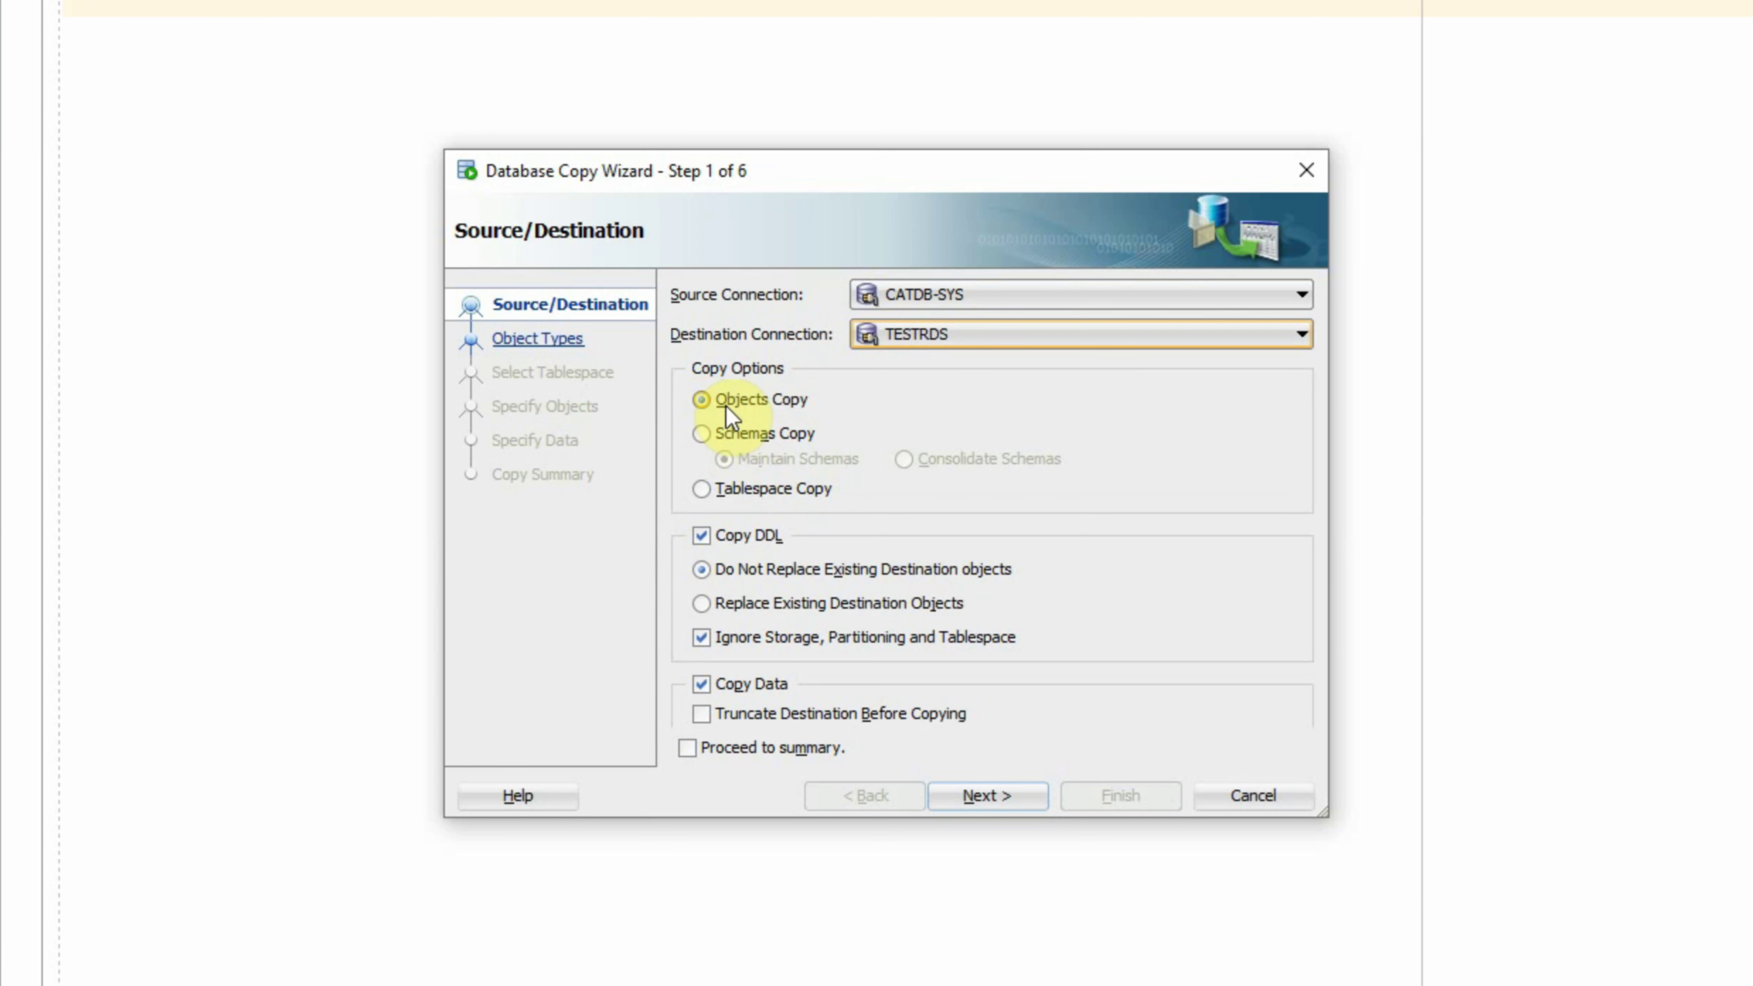
Step: Compare the copy options, settling on Schemas Copy with Maintain Schemas
left_click(703, 434)
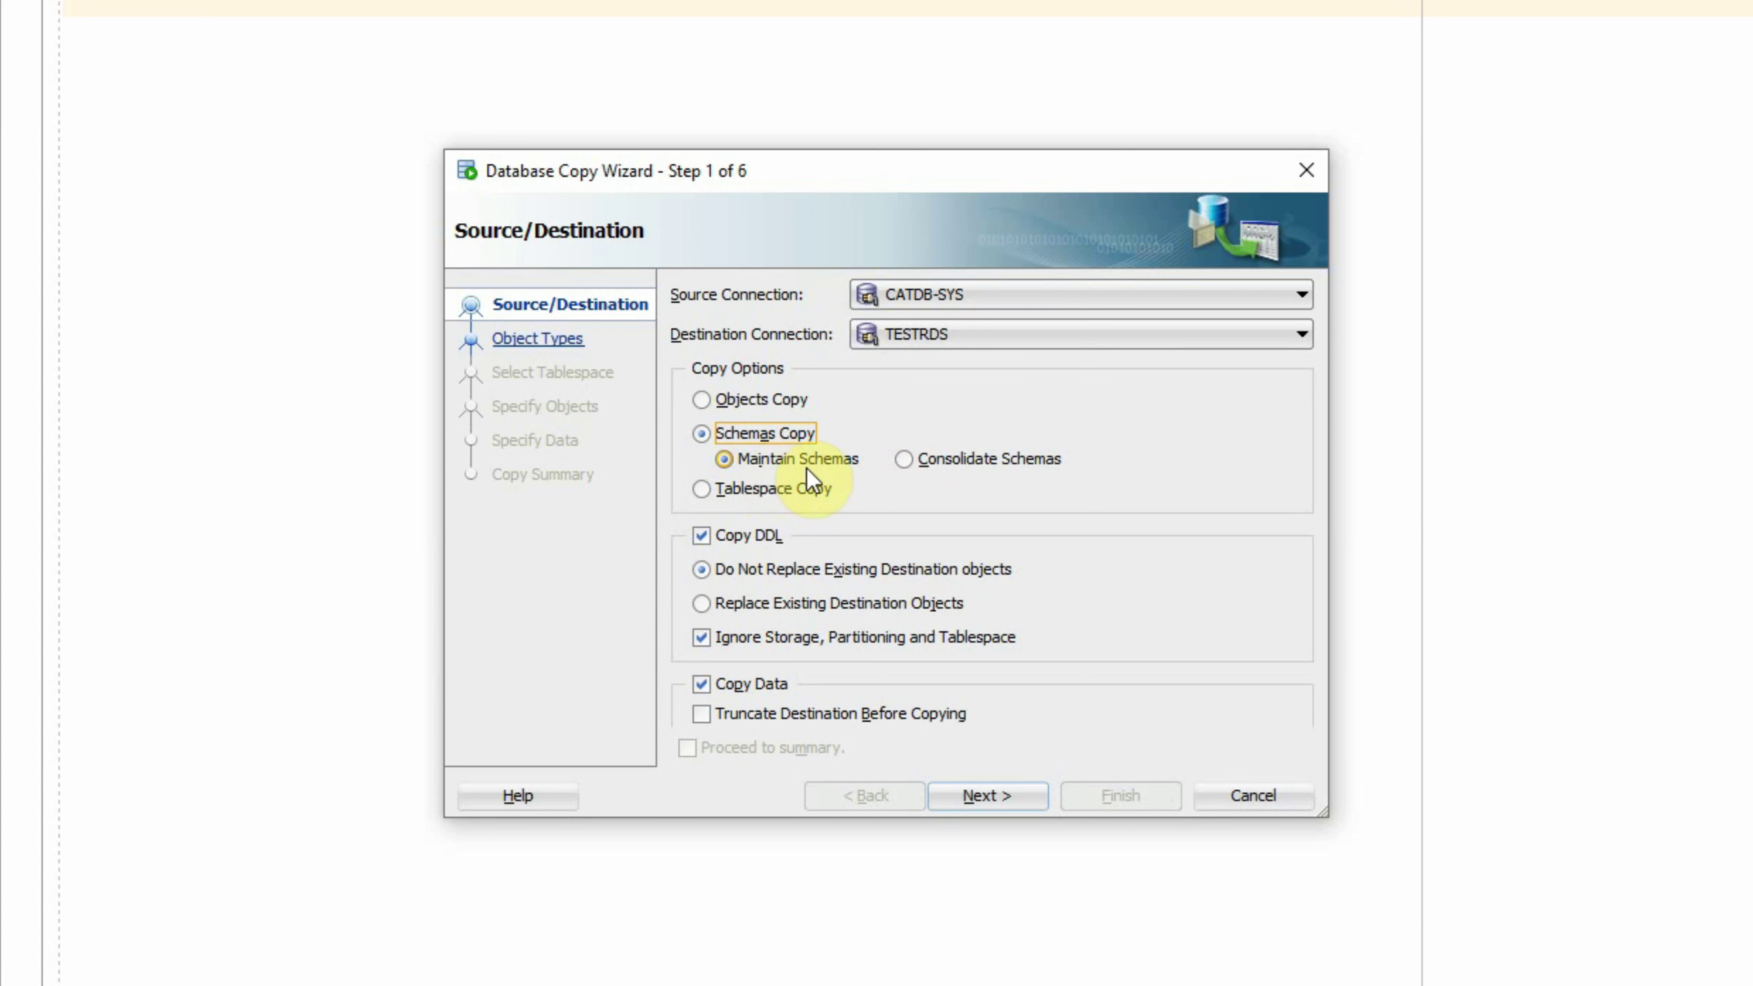
left_click(902, 462)
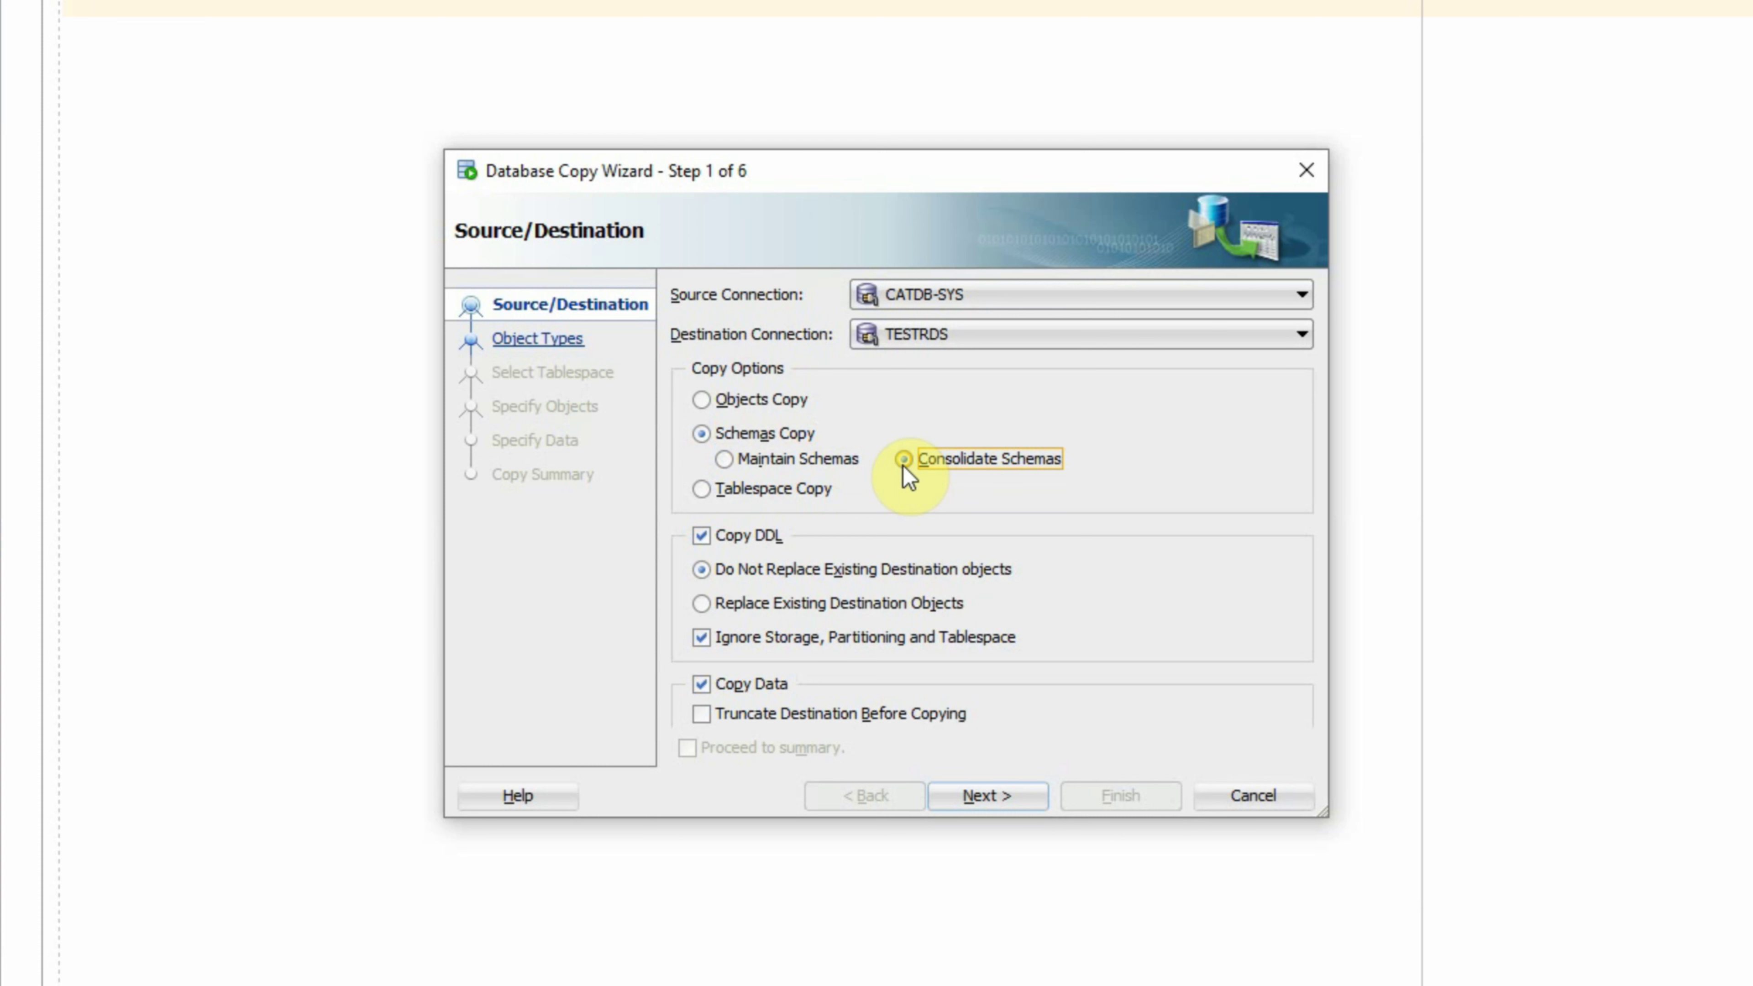
left_click(840, 488)
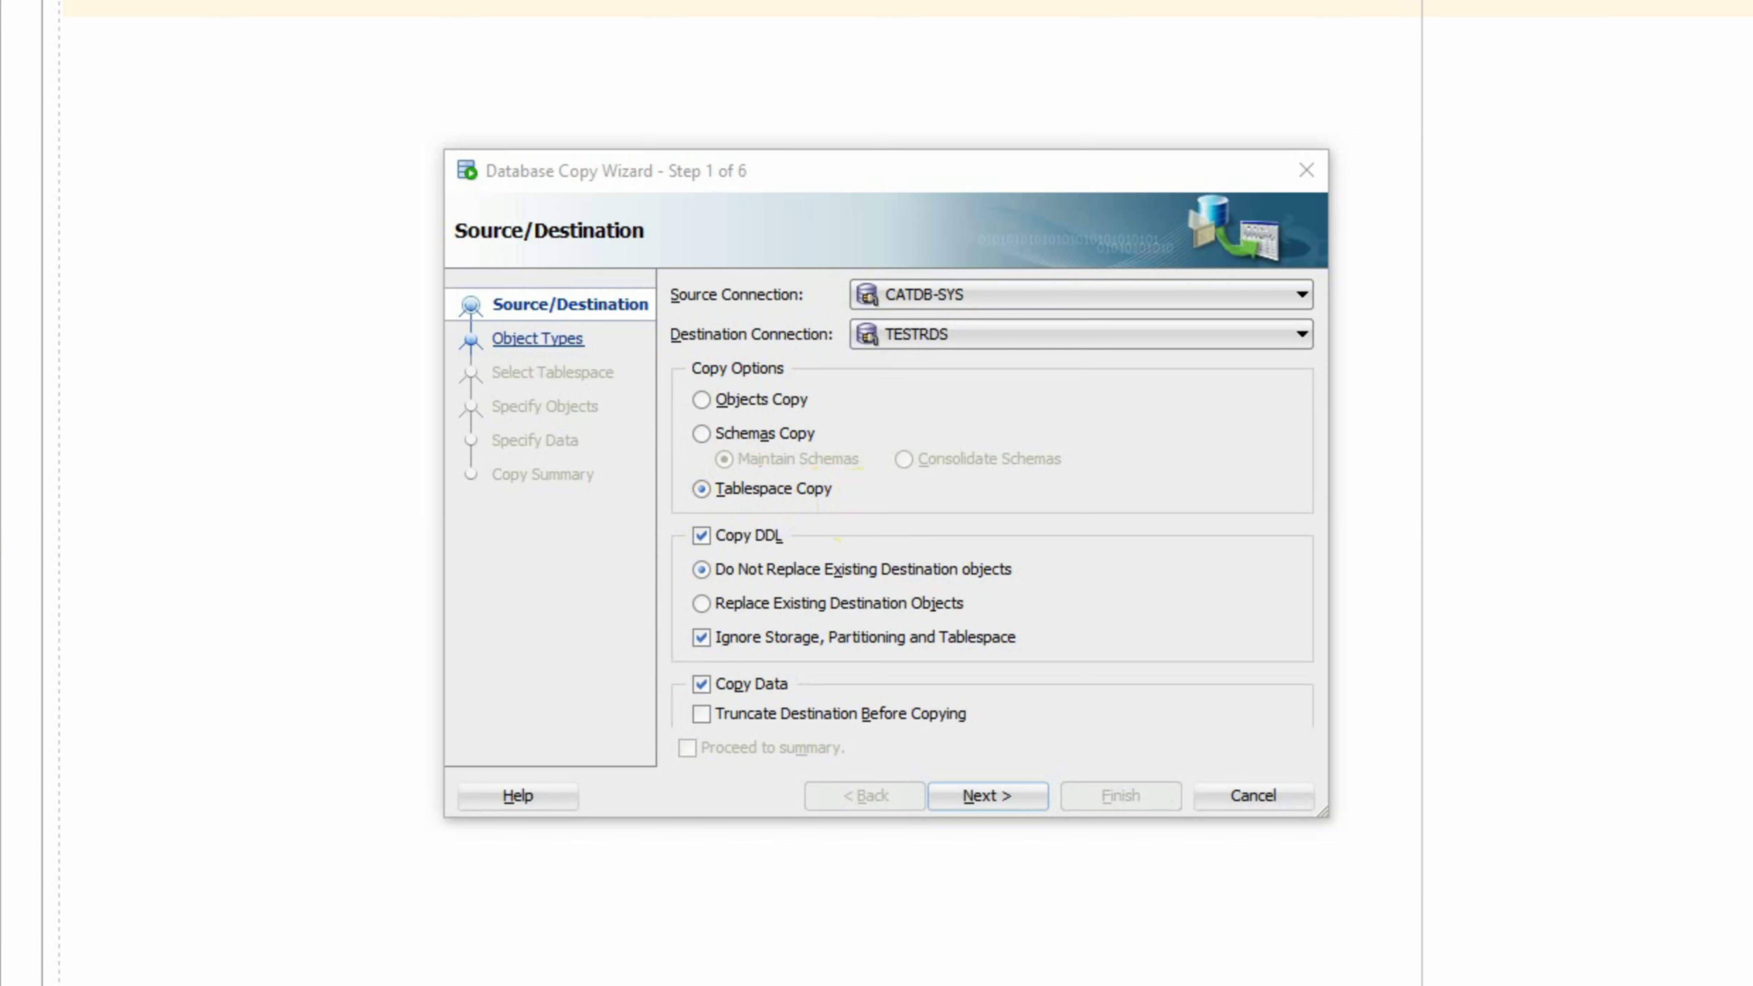
left_click(904, 459)
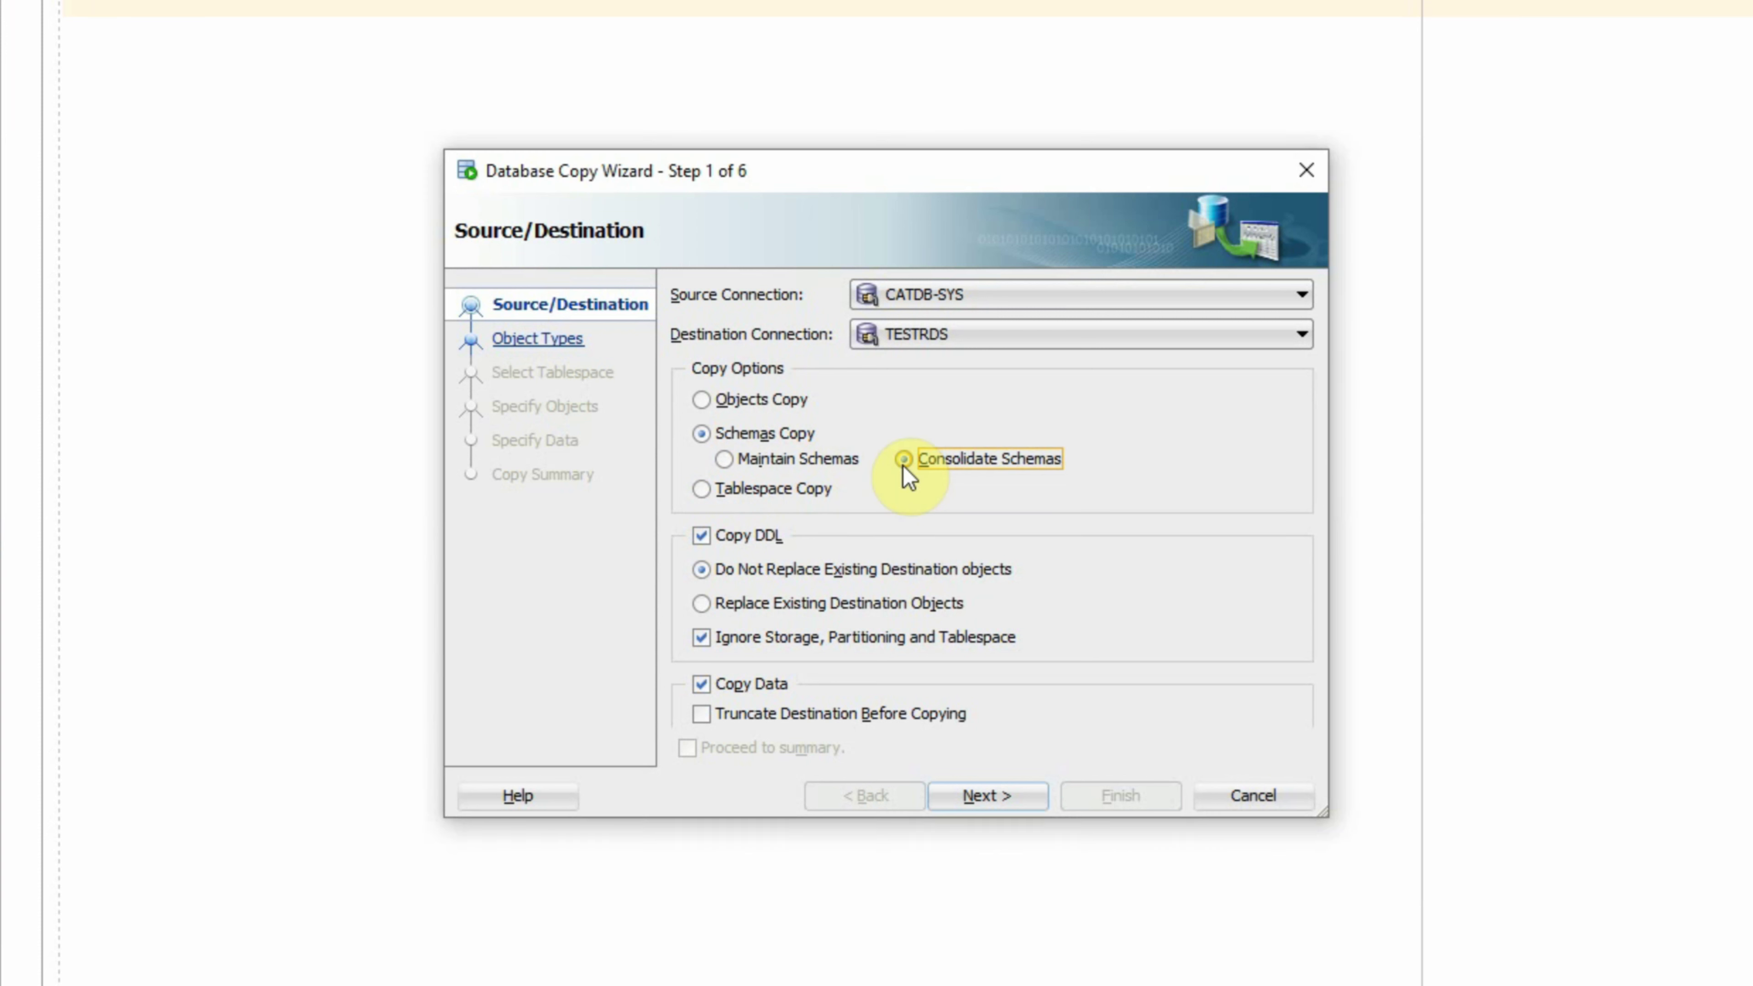
left_click(724, 461)
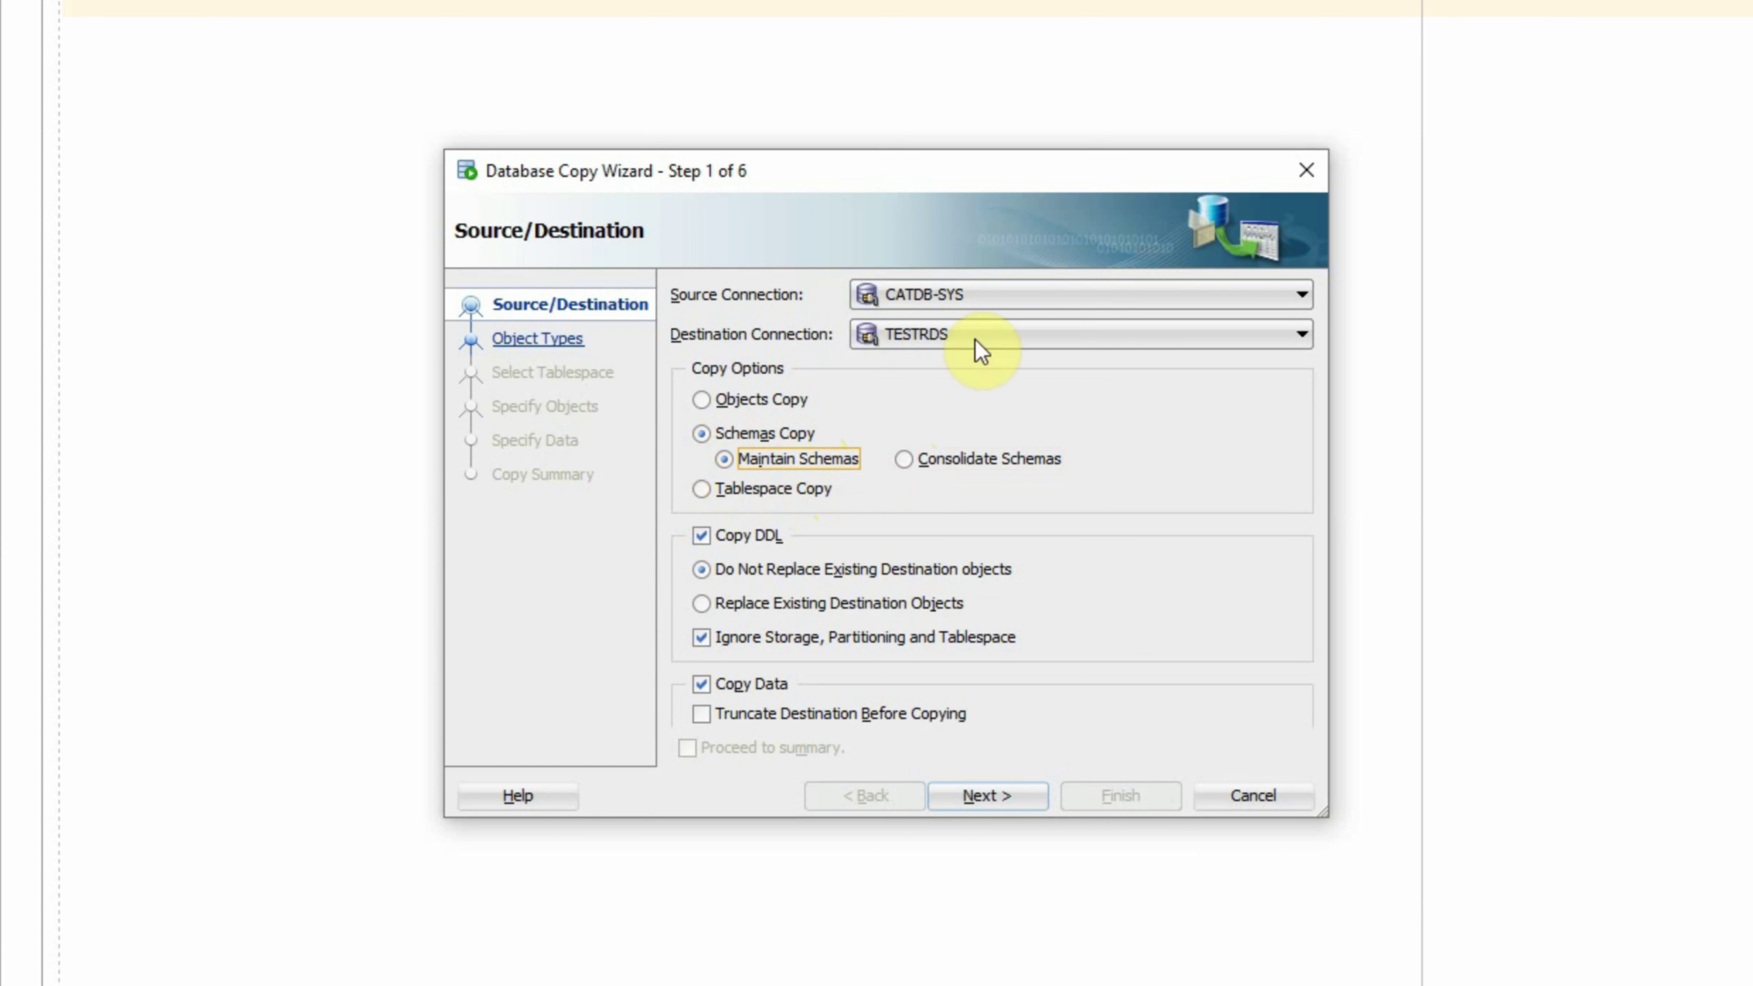
left_click(1252, 795)
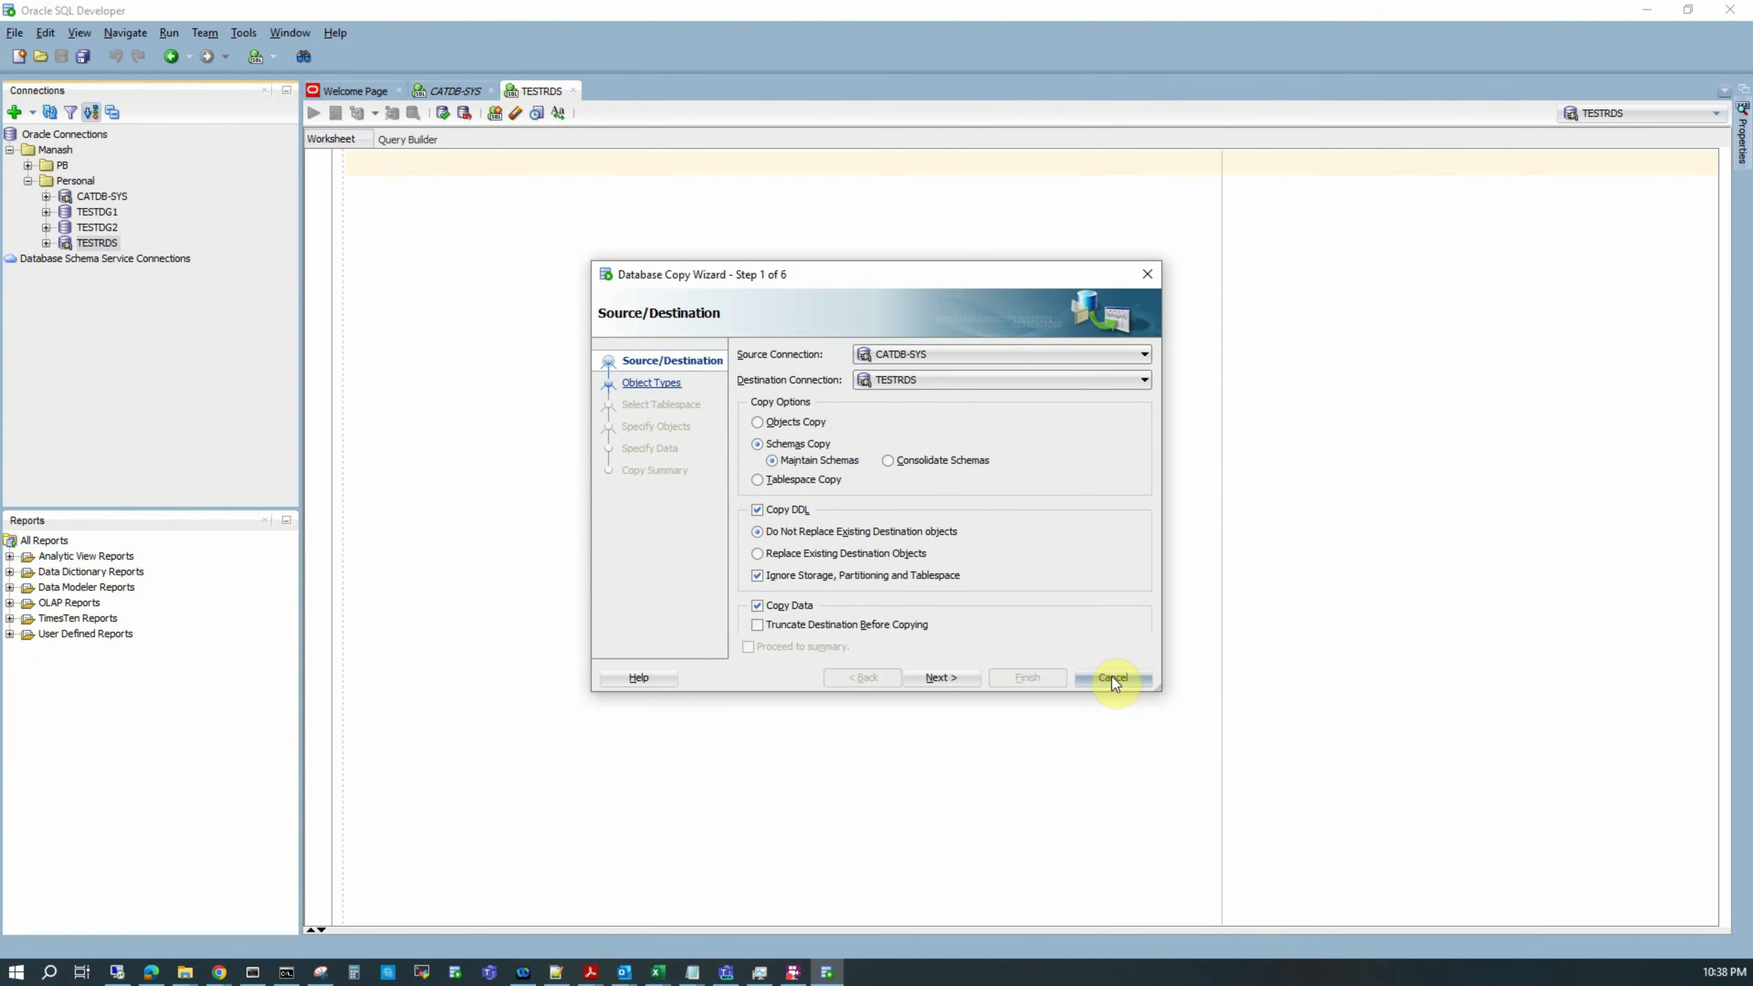
Step: Cancel the wizard and run a script creating user testmig with grants and unlimited SYSTEM quota
left_click(1112, 676)
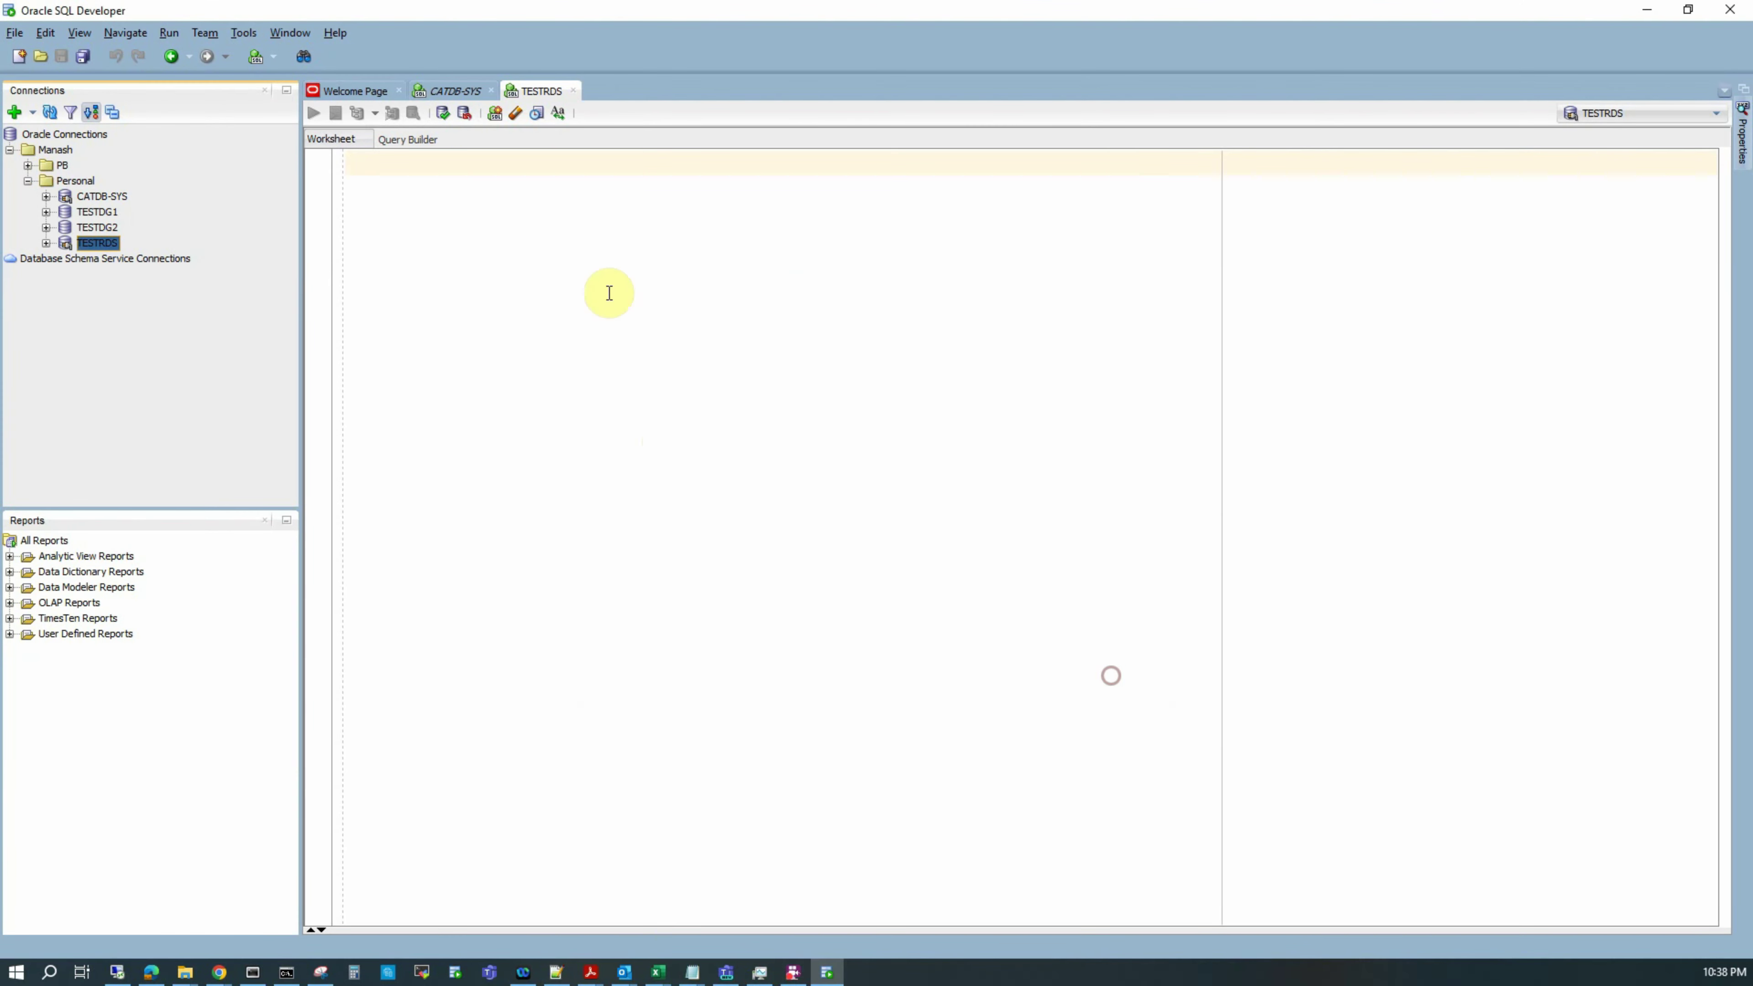
left_click(491, 233)
type("create user testmig identified by testmig12345; grant create session to testmig; grant create table to testmig; grant create sequence to testmig; alter user testmig default tablespace system; alter user testmig quota unlimited on system;")
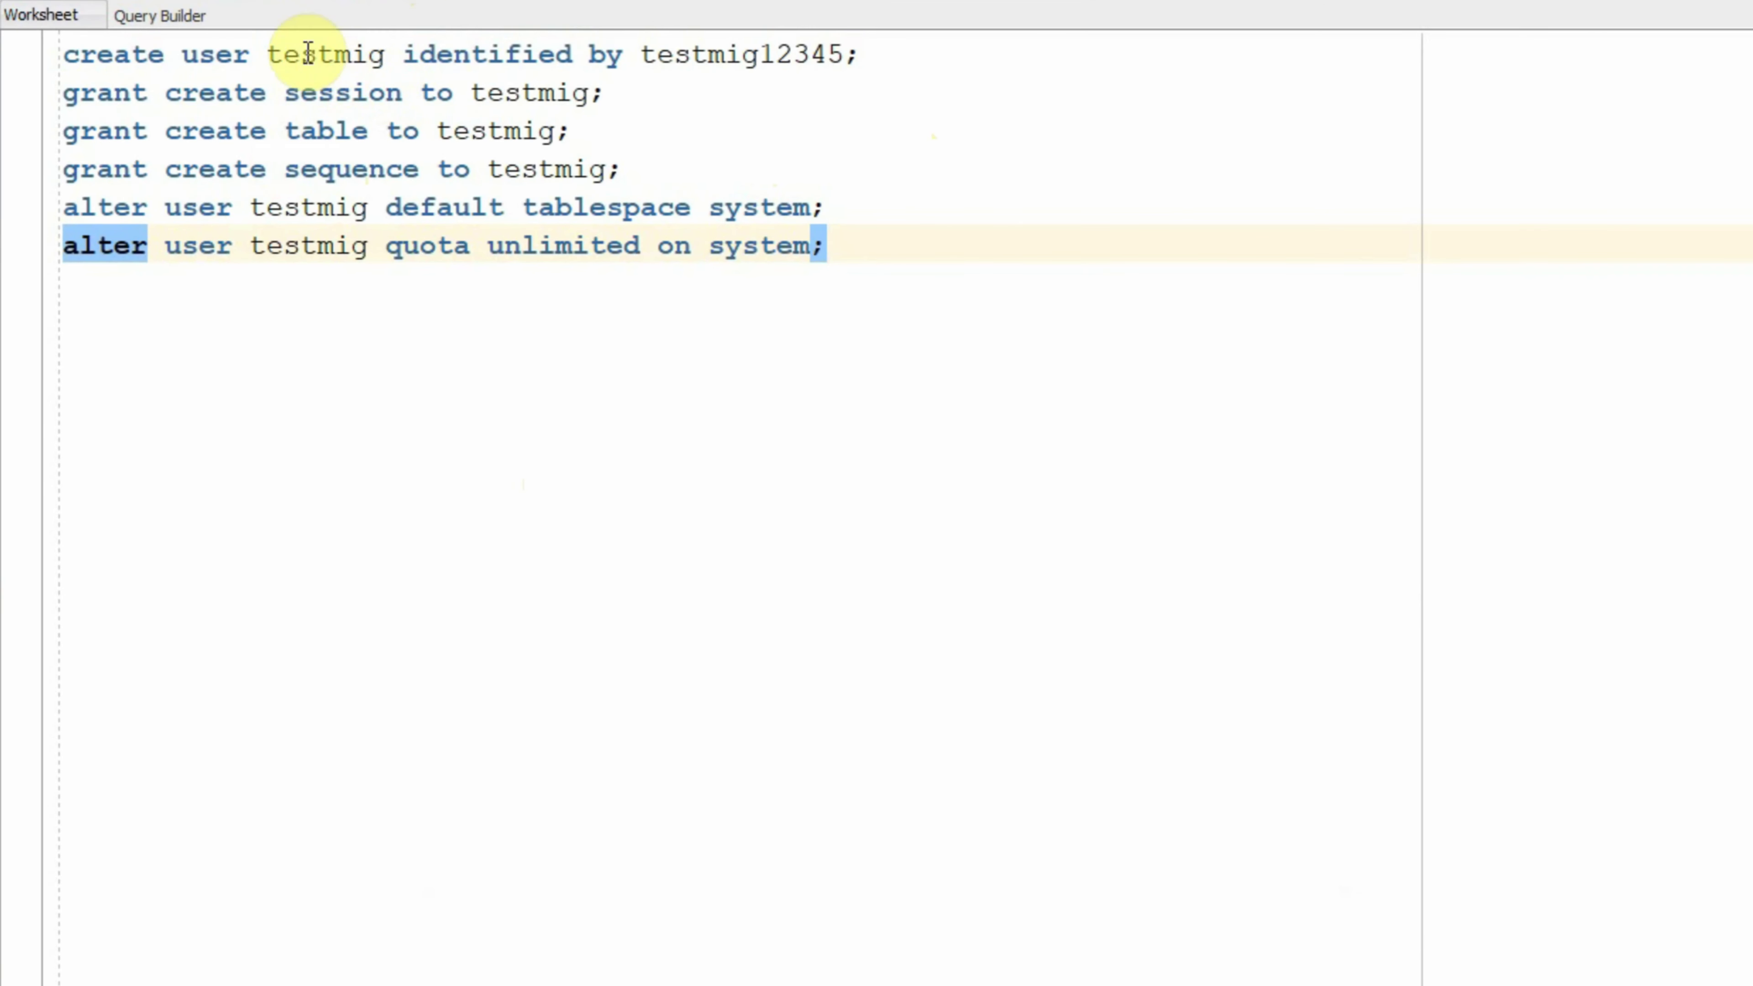
double_click(308, 53)
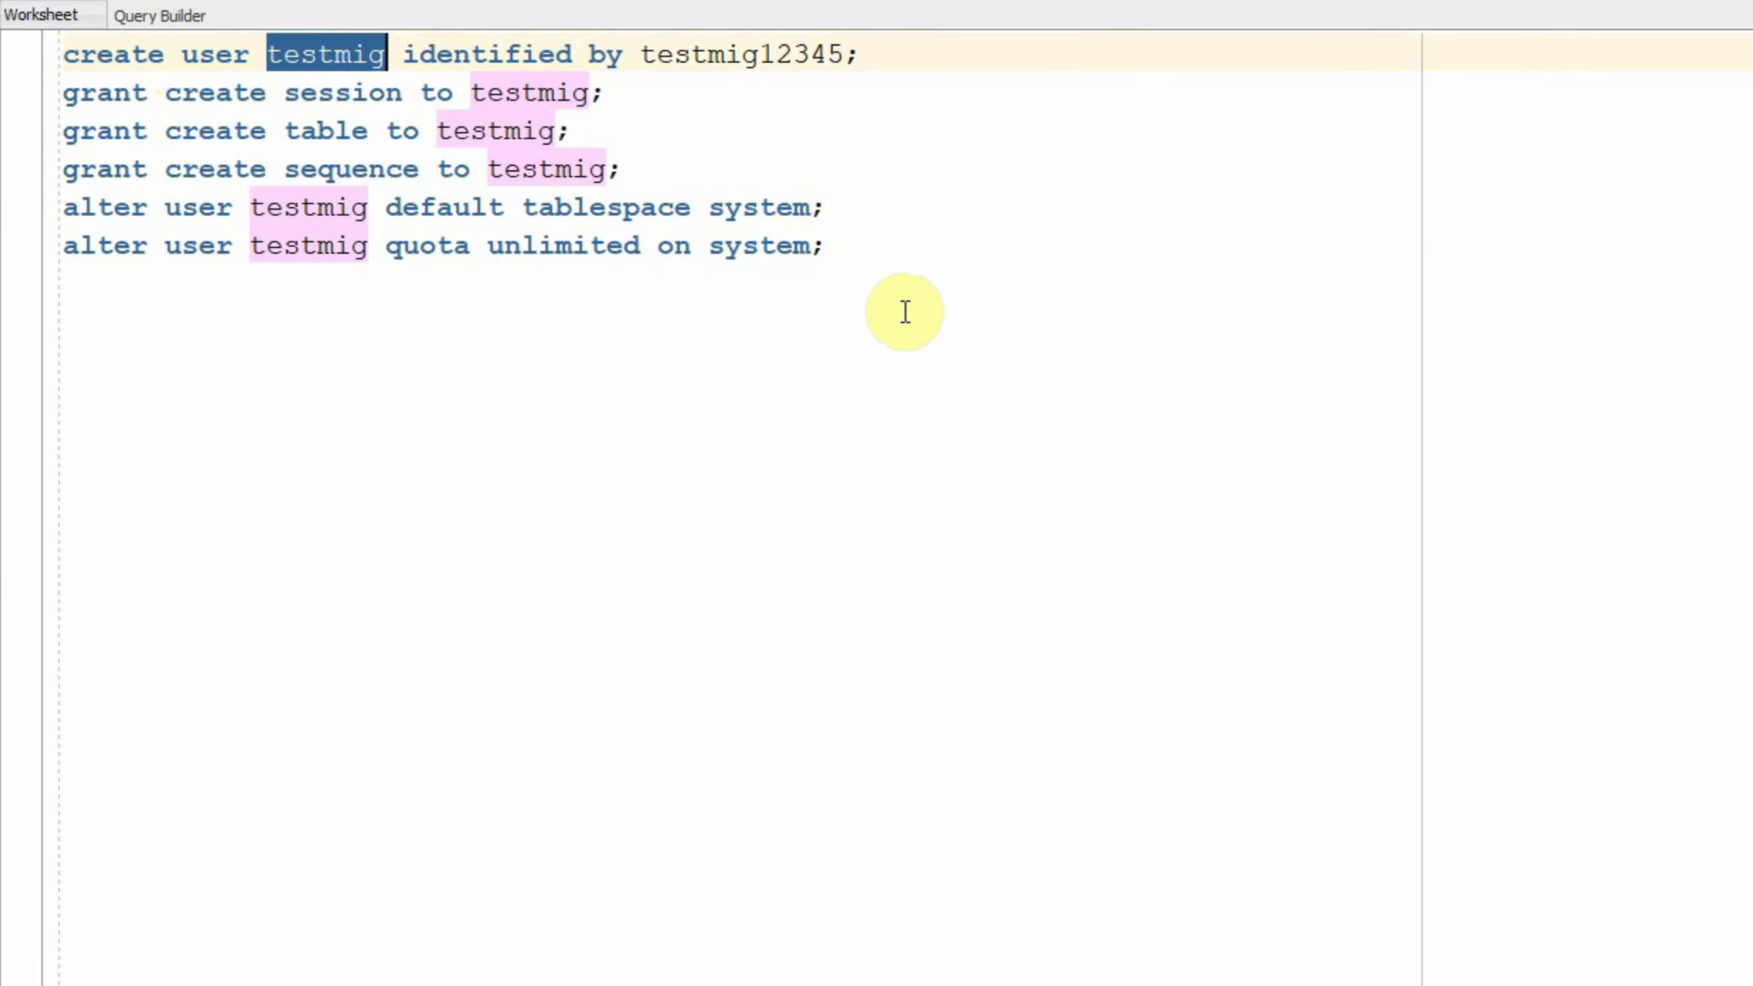
left_click_drag(857, 250, 124, 17)
left_click(279, 86)
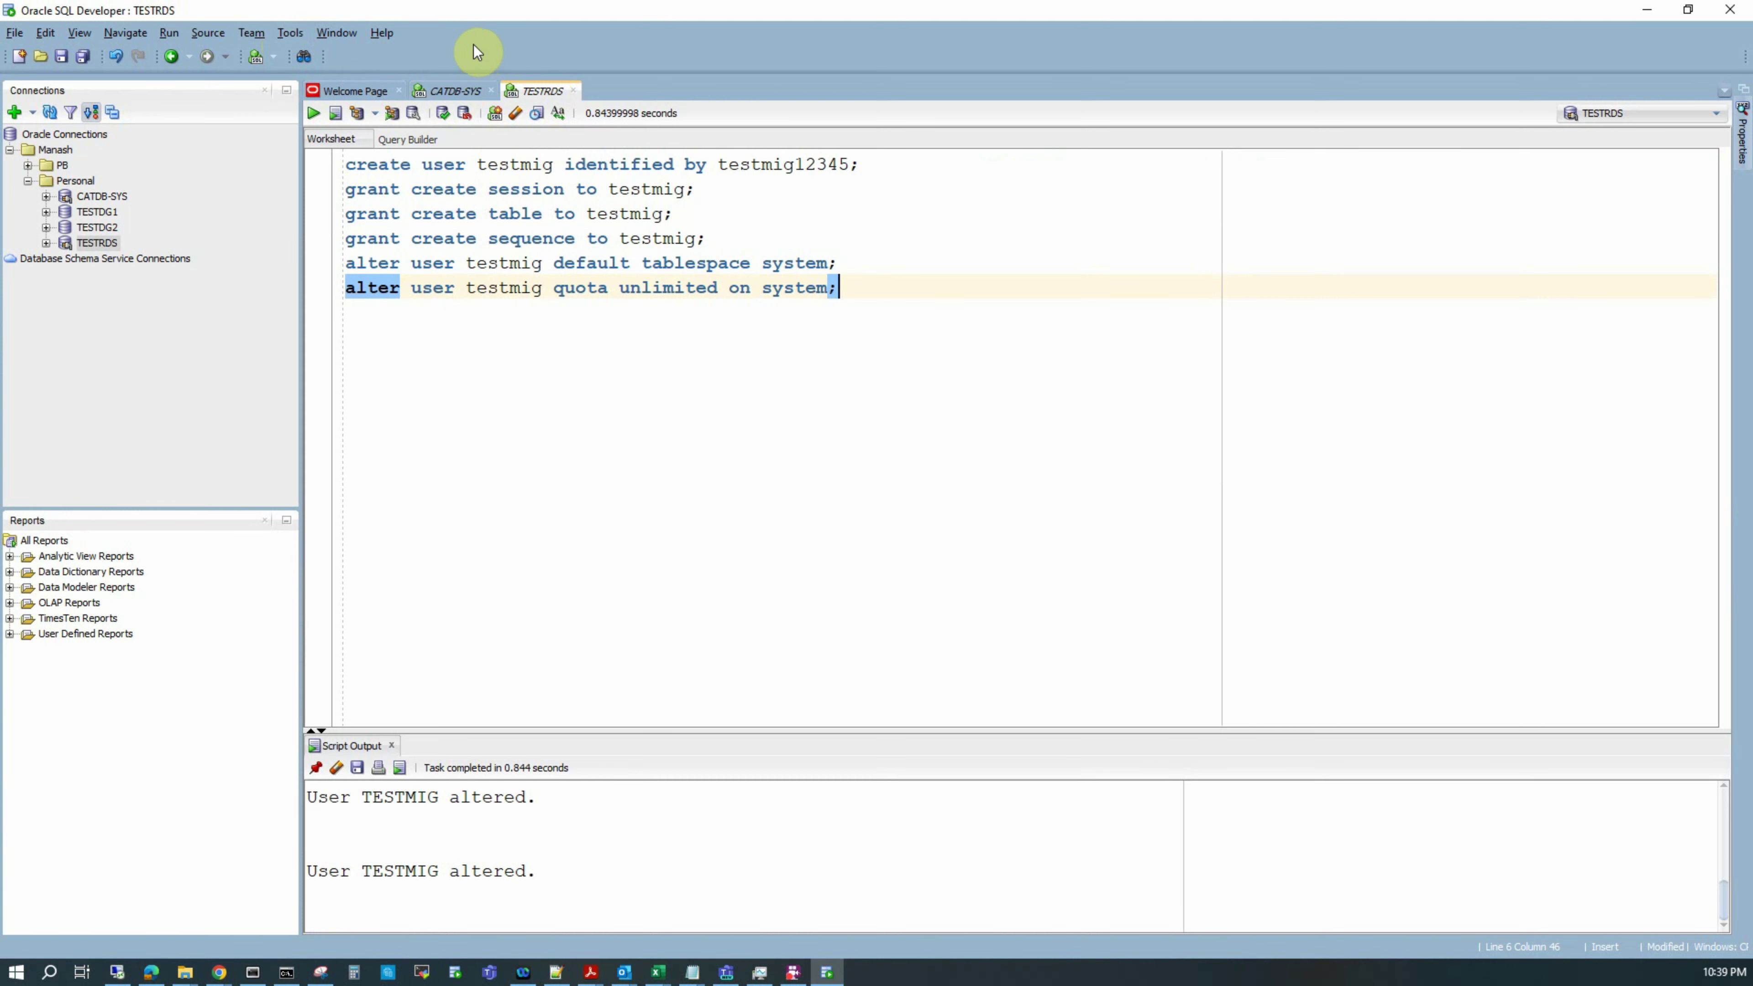
Step: Reopen Database Copy with CATDB-SYS as source, TESTRDS as destination and Schemas Copy selected
left_click(290, 33)
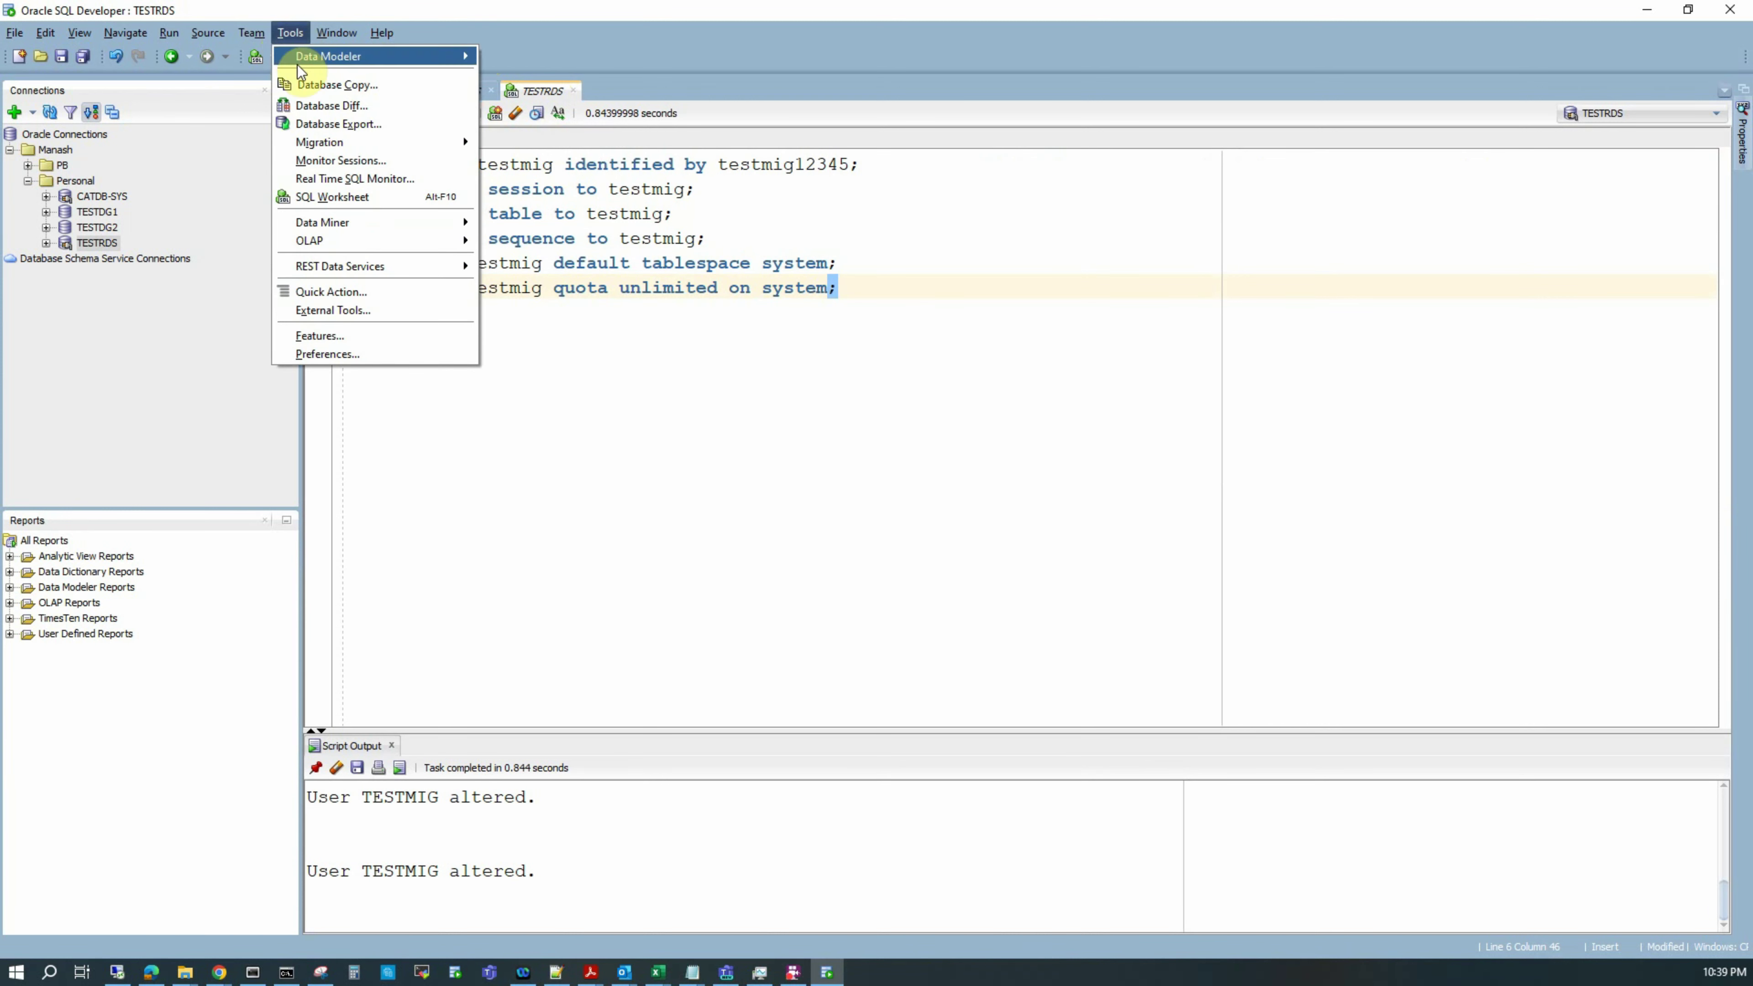
left_click(303, 88)
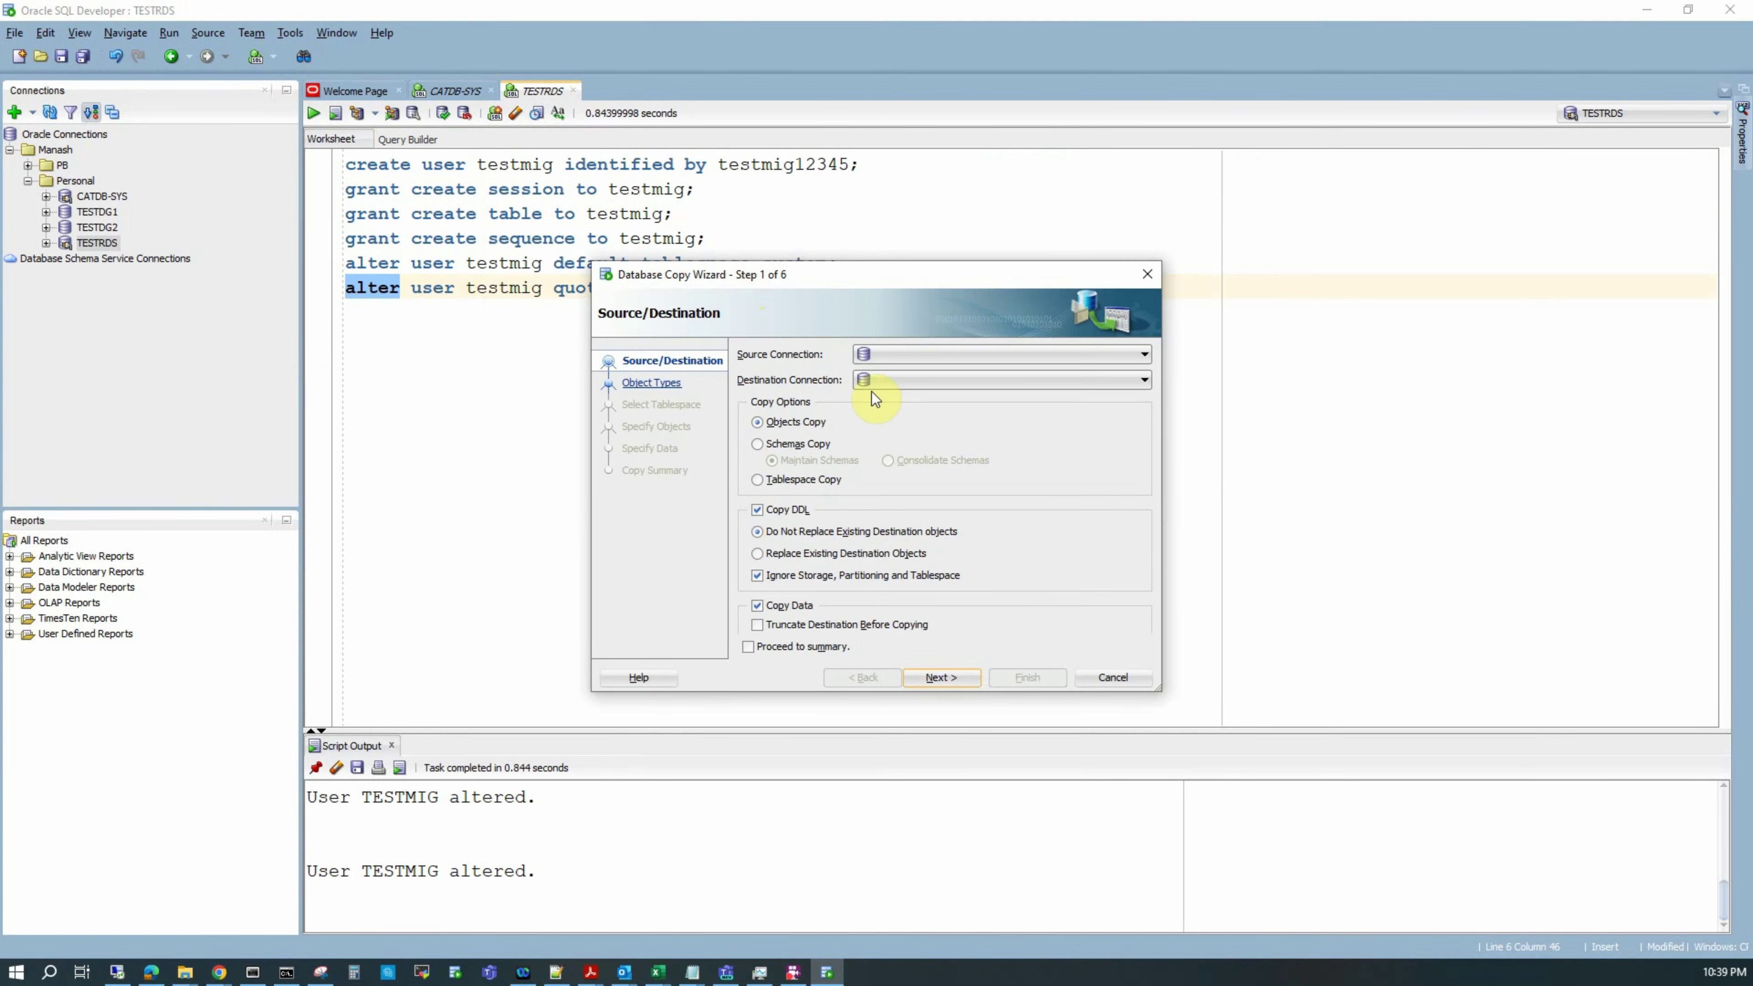
left_click(892, 353)
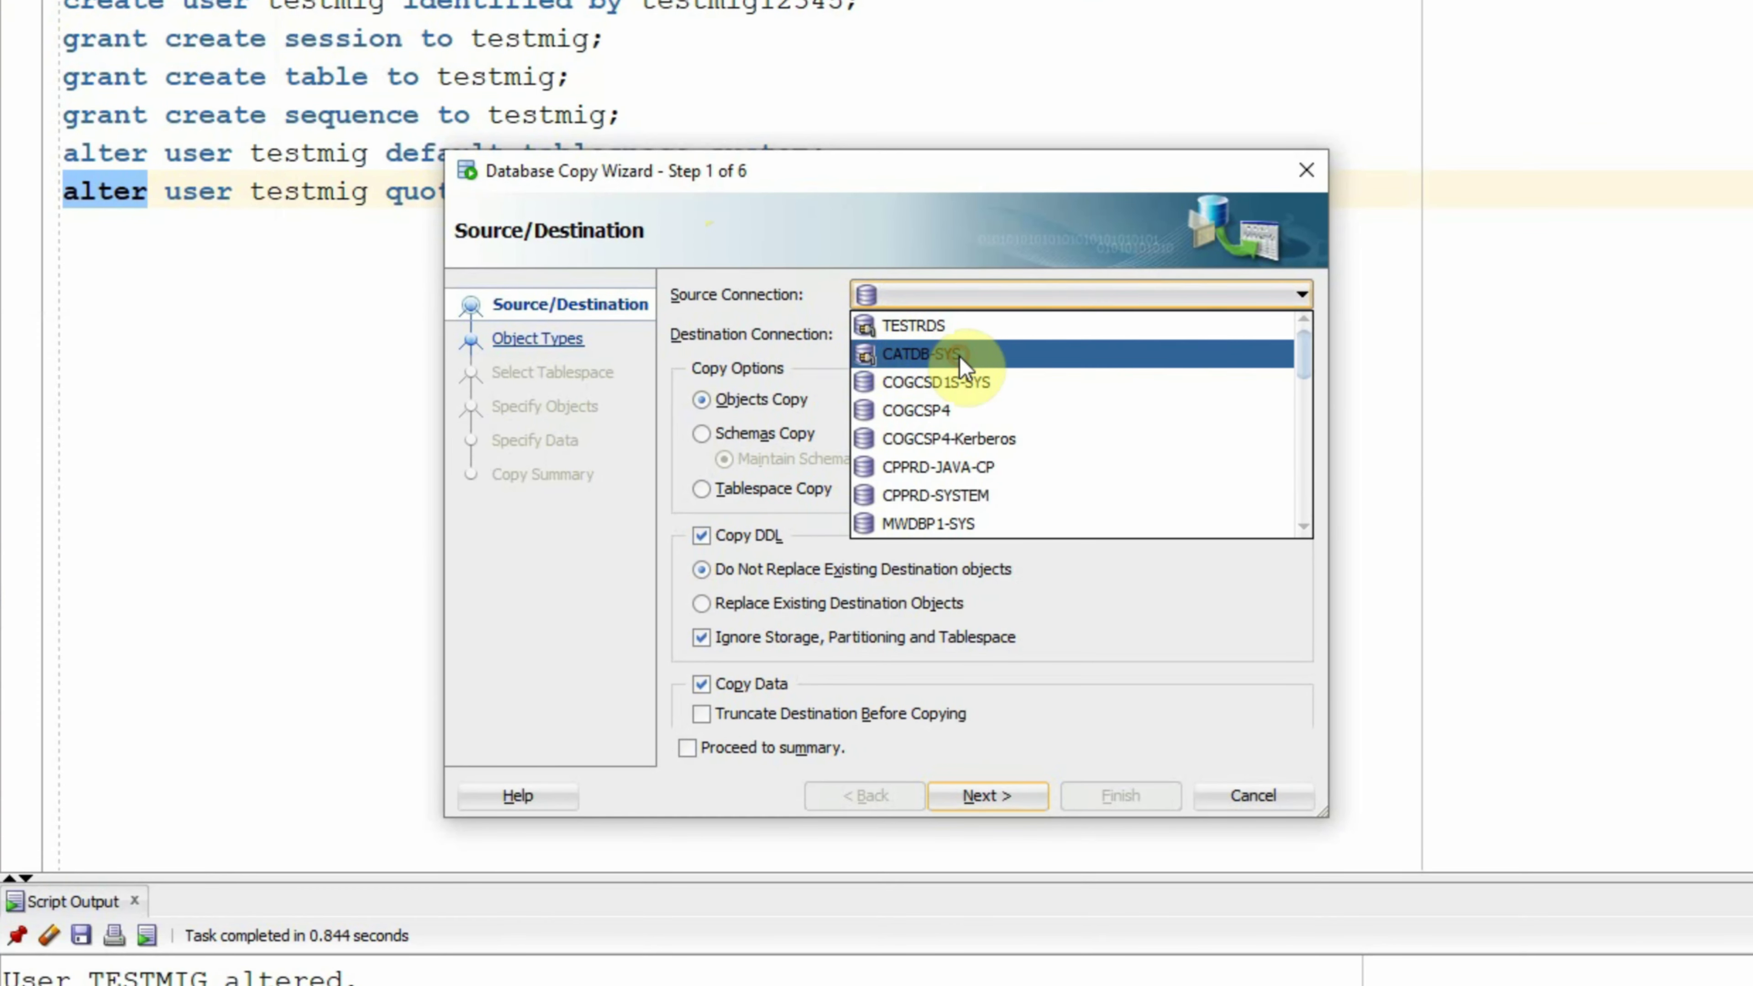
left_click(960, 356)
left_click(932, 330)
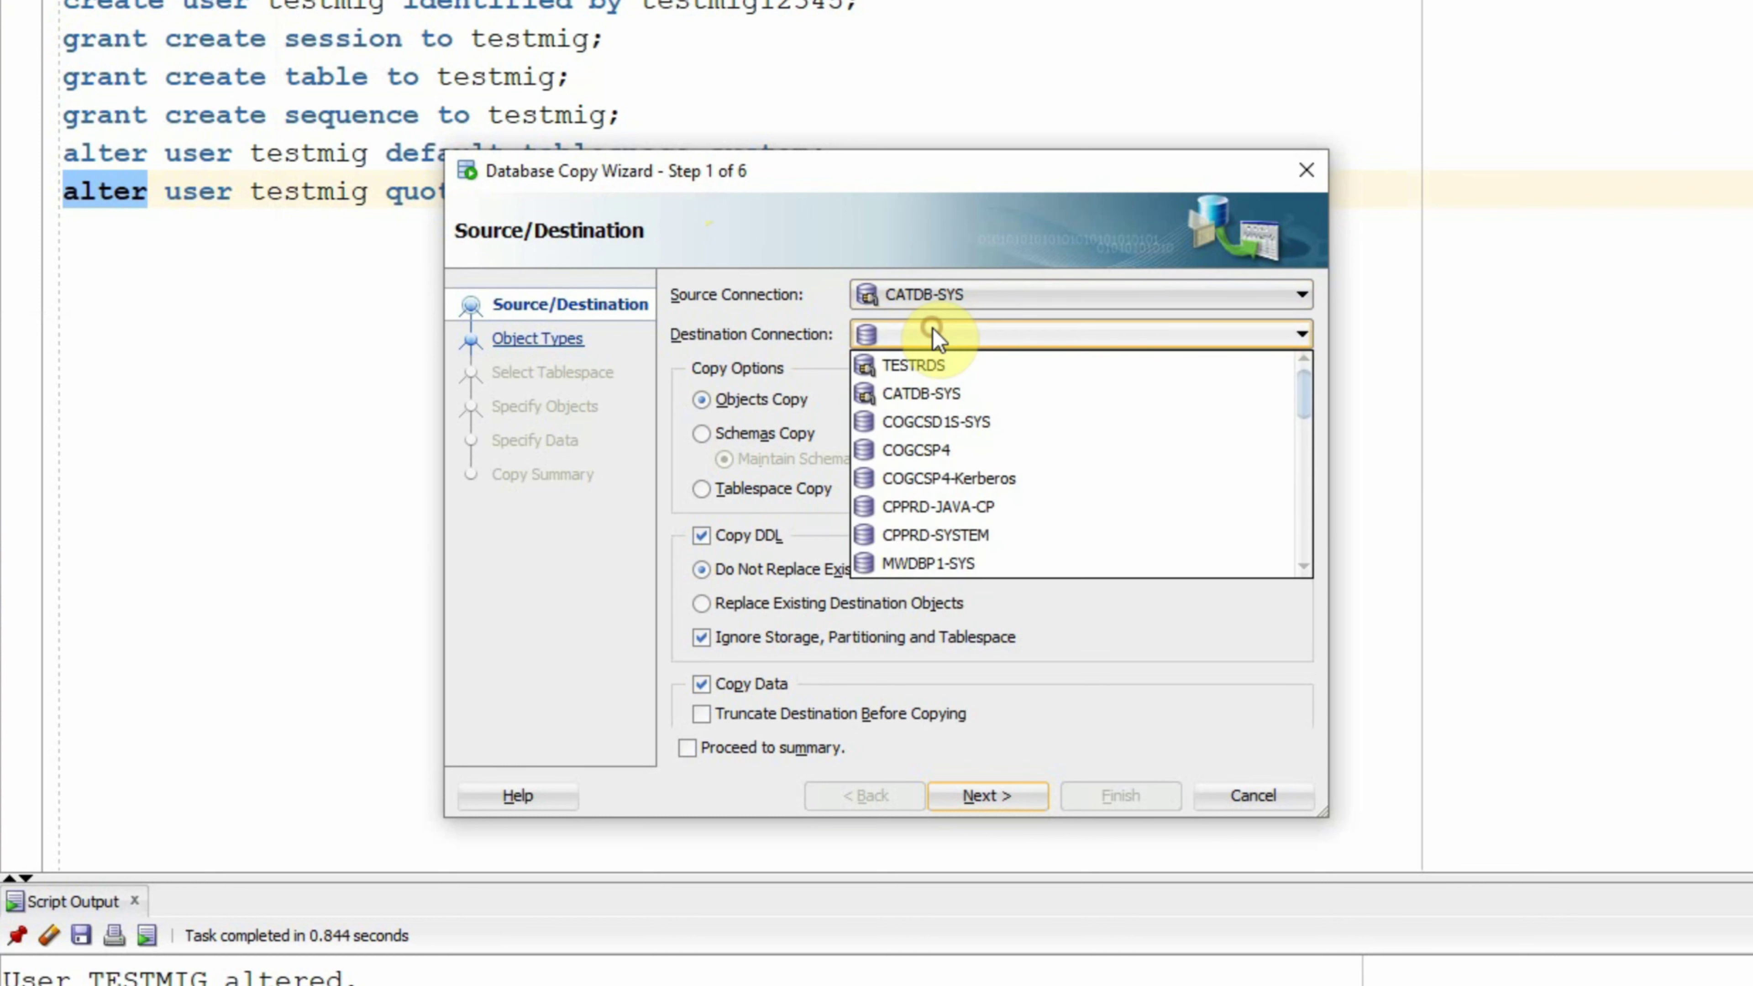
left_click(921, 366)
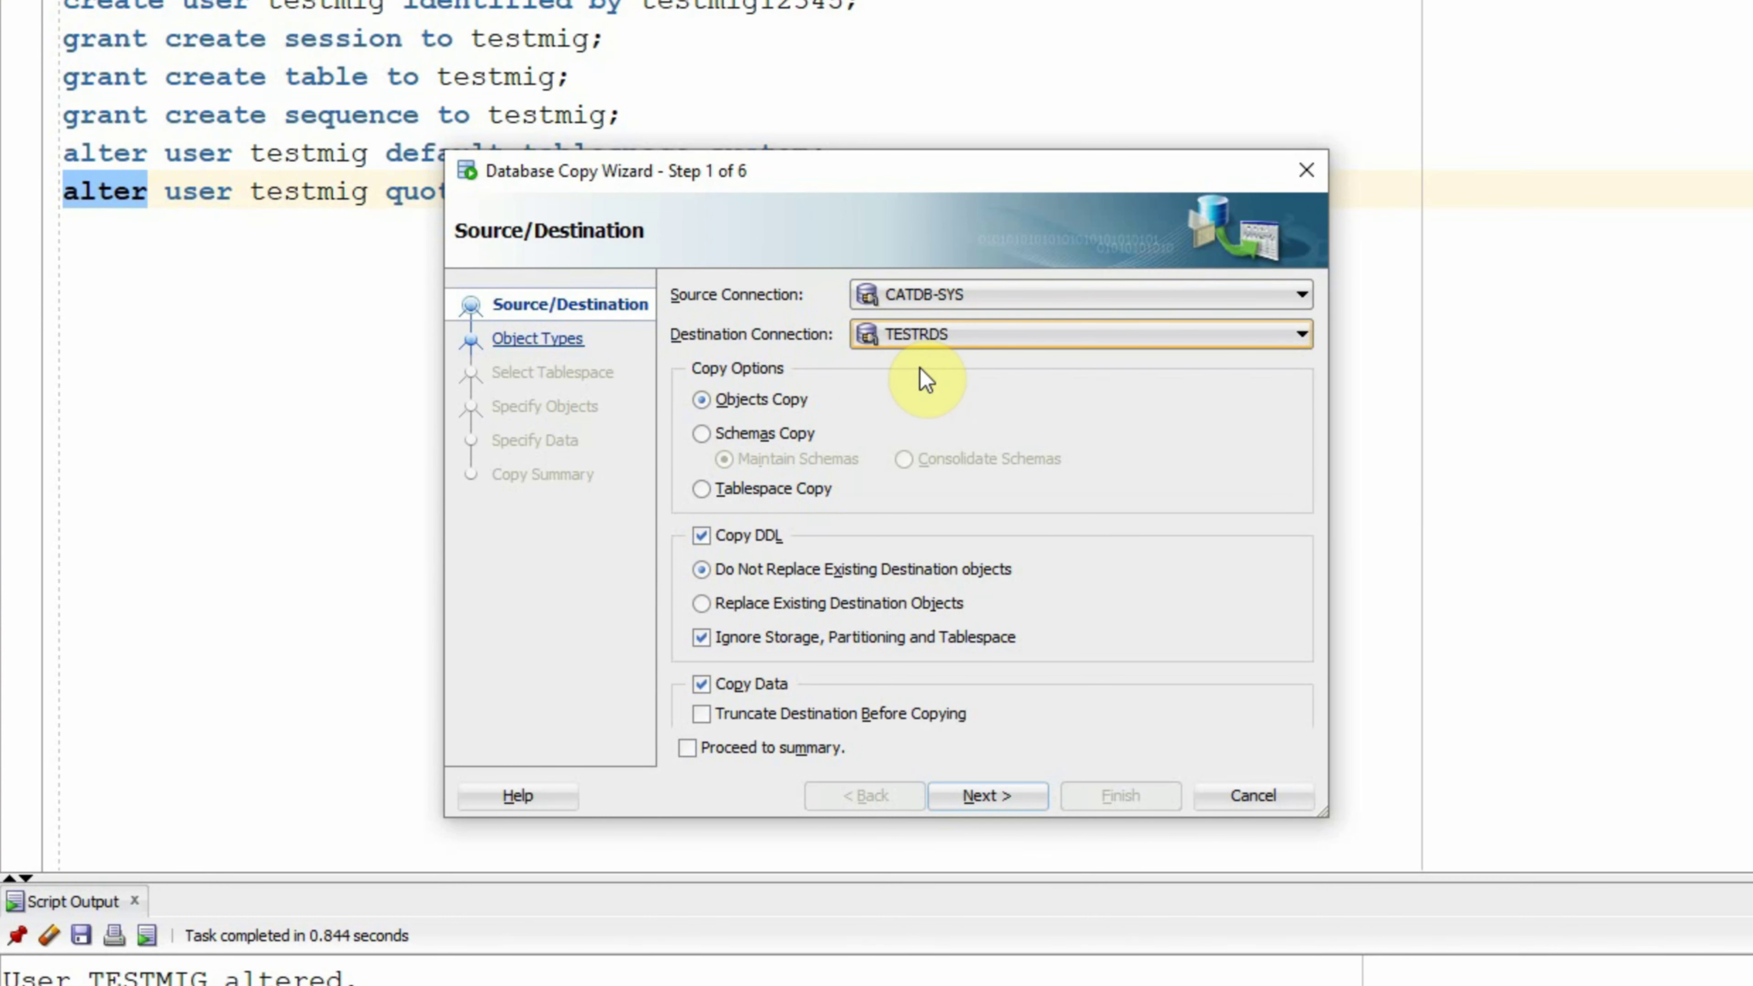
left_click(703, 434)
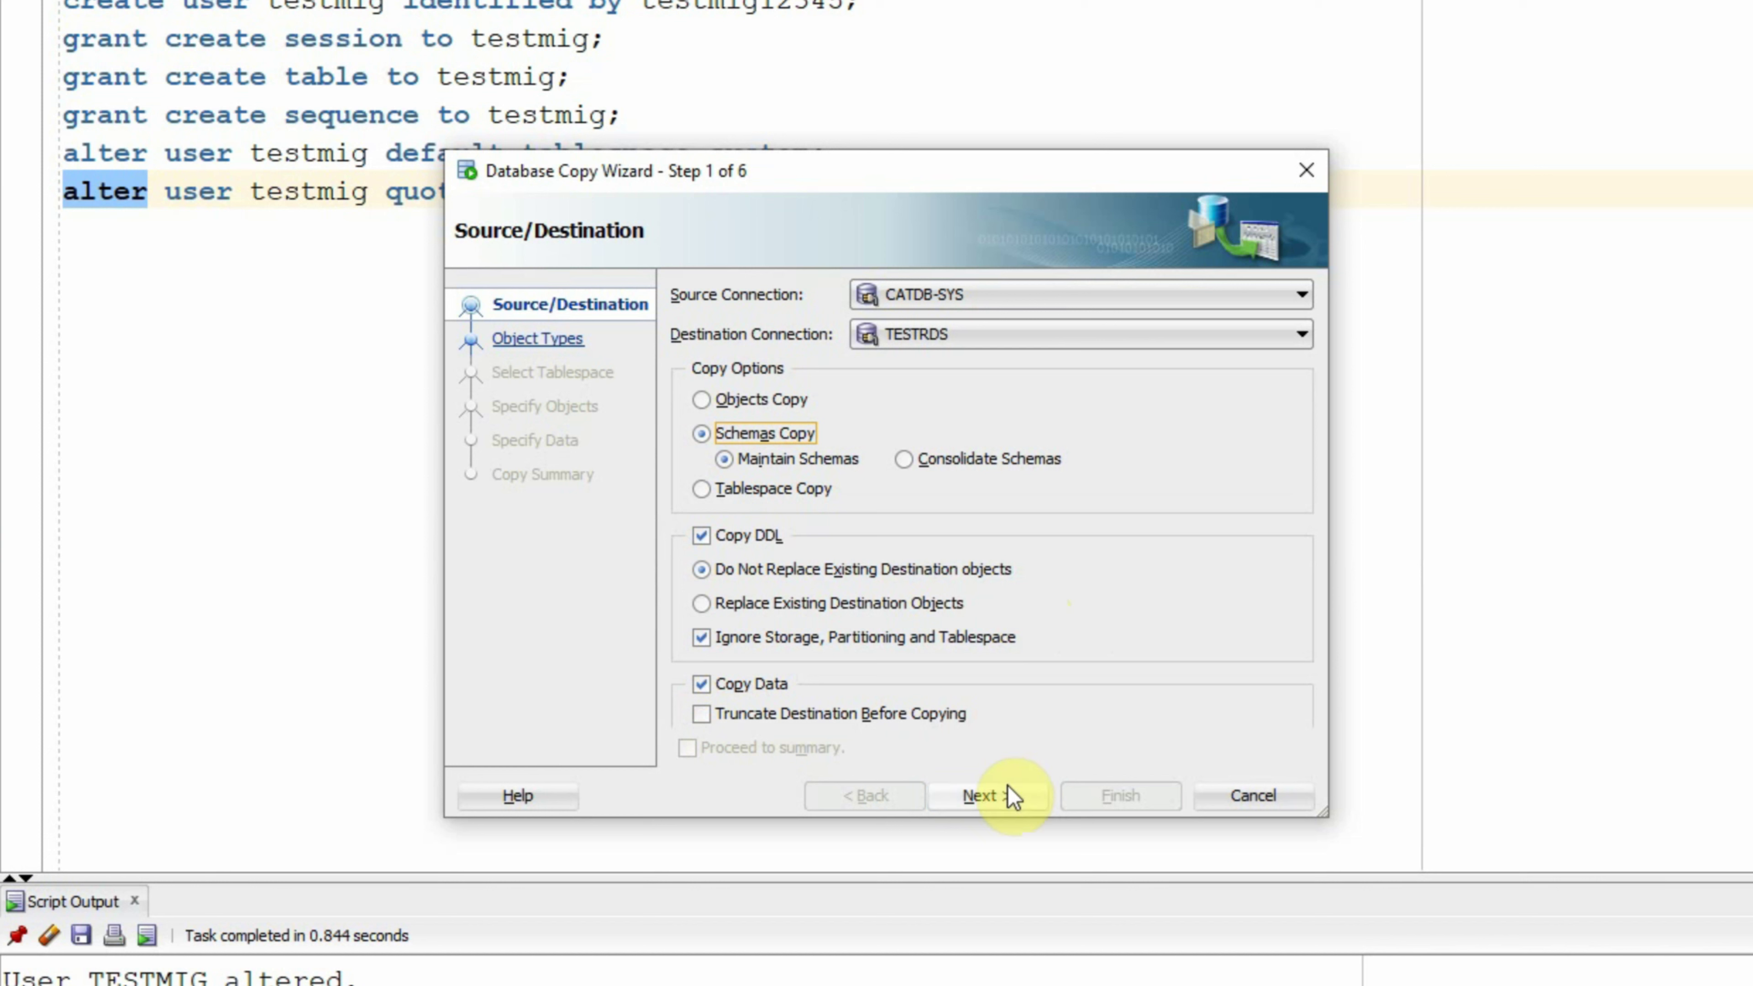
Step: Accept the Step 1 settings and keep all Standard Object Types checked on Step 2
left_click(1000, 801)
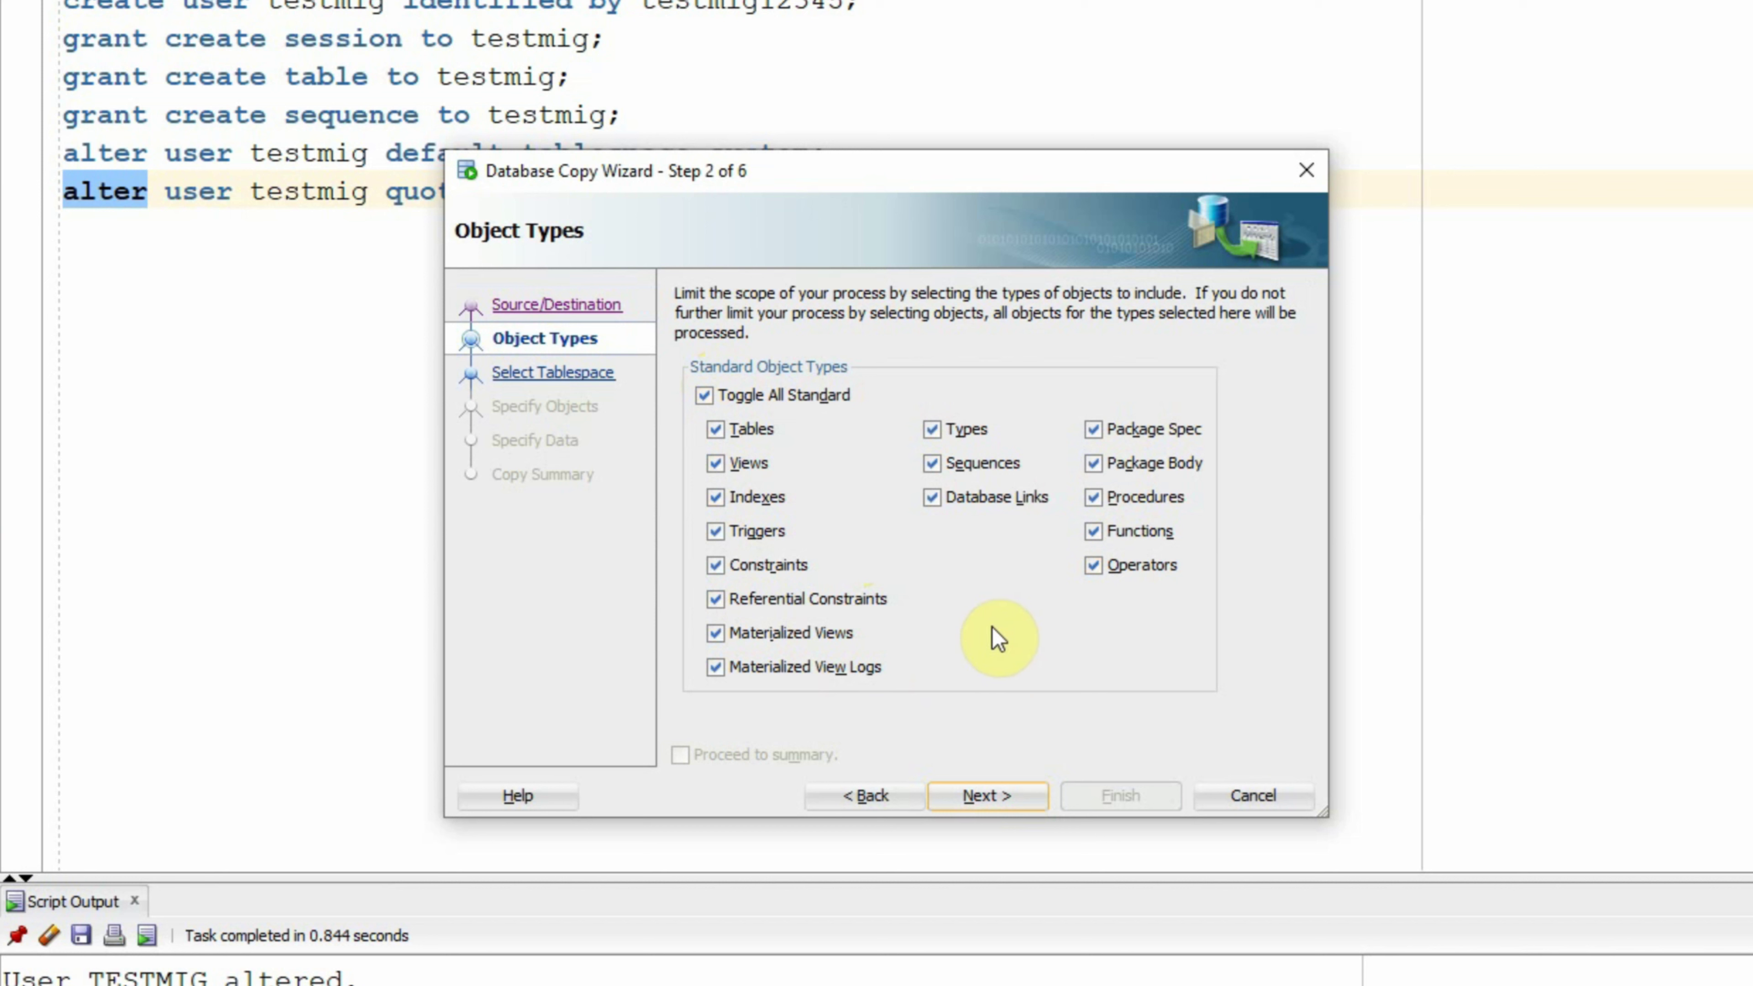
left_click(987, 796)
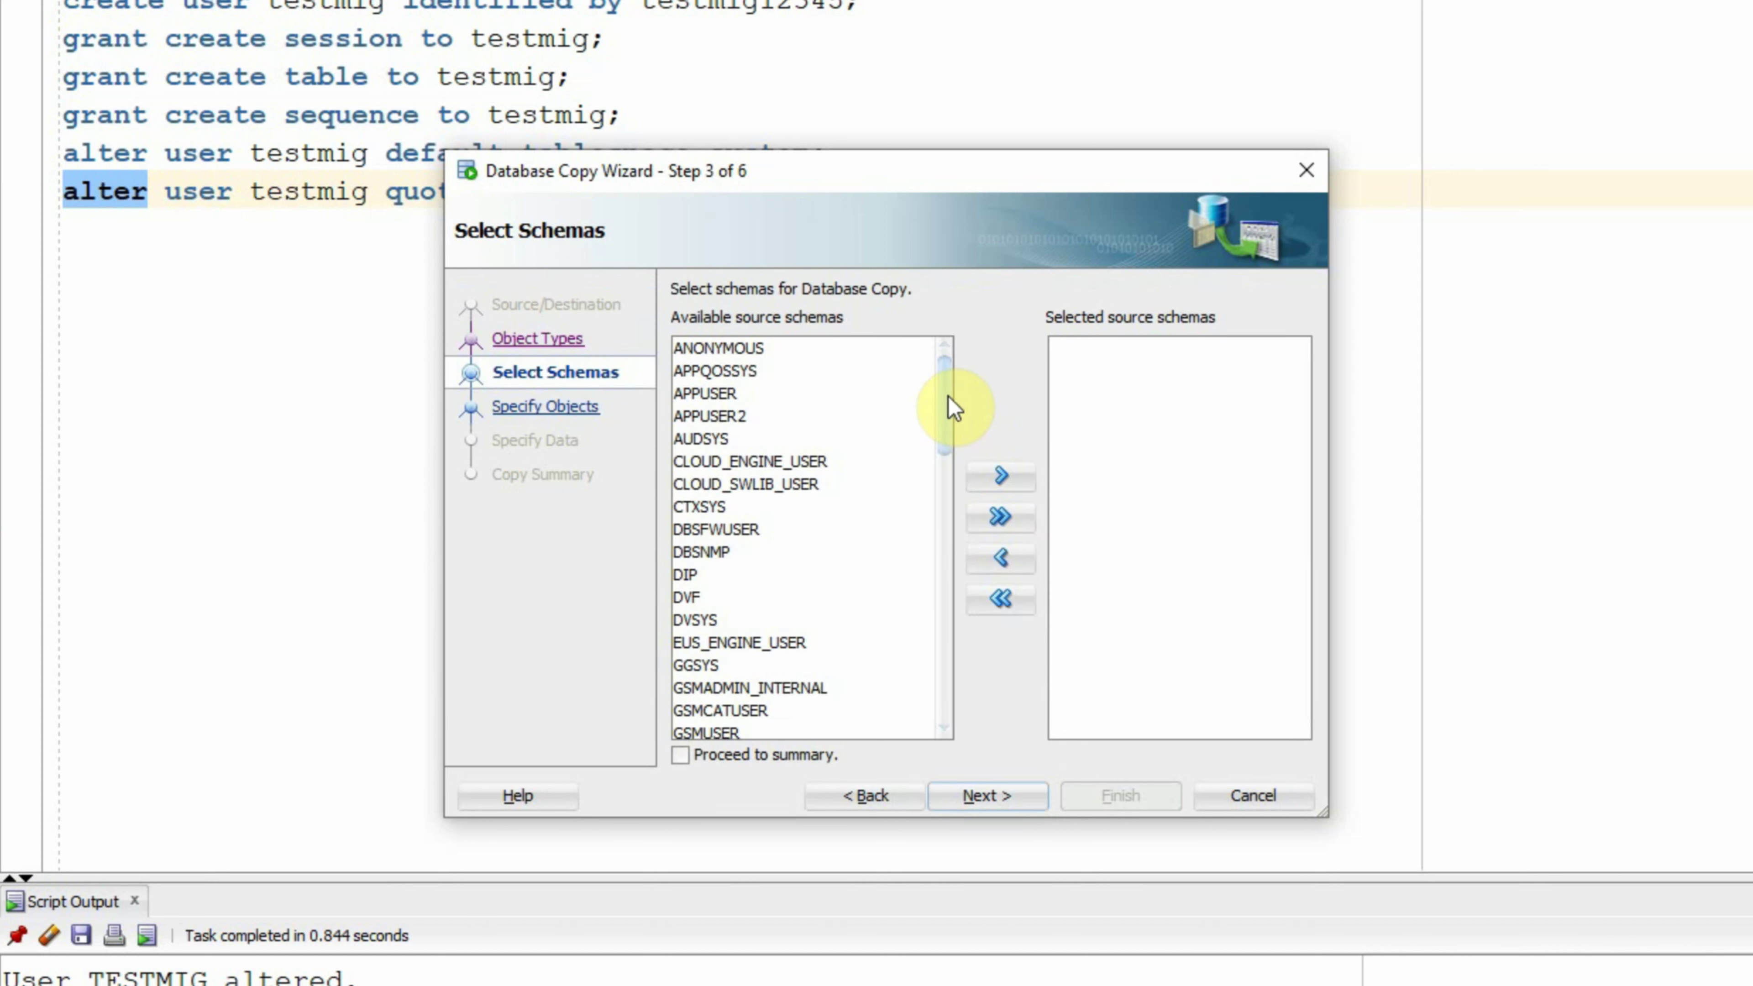
Step: Add TESTMIG from the available source schemas as the only schema to copy
left_click_drag(948, 395, 954, 702)
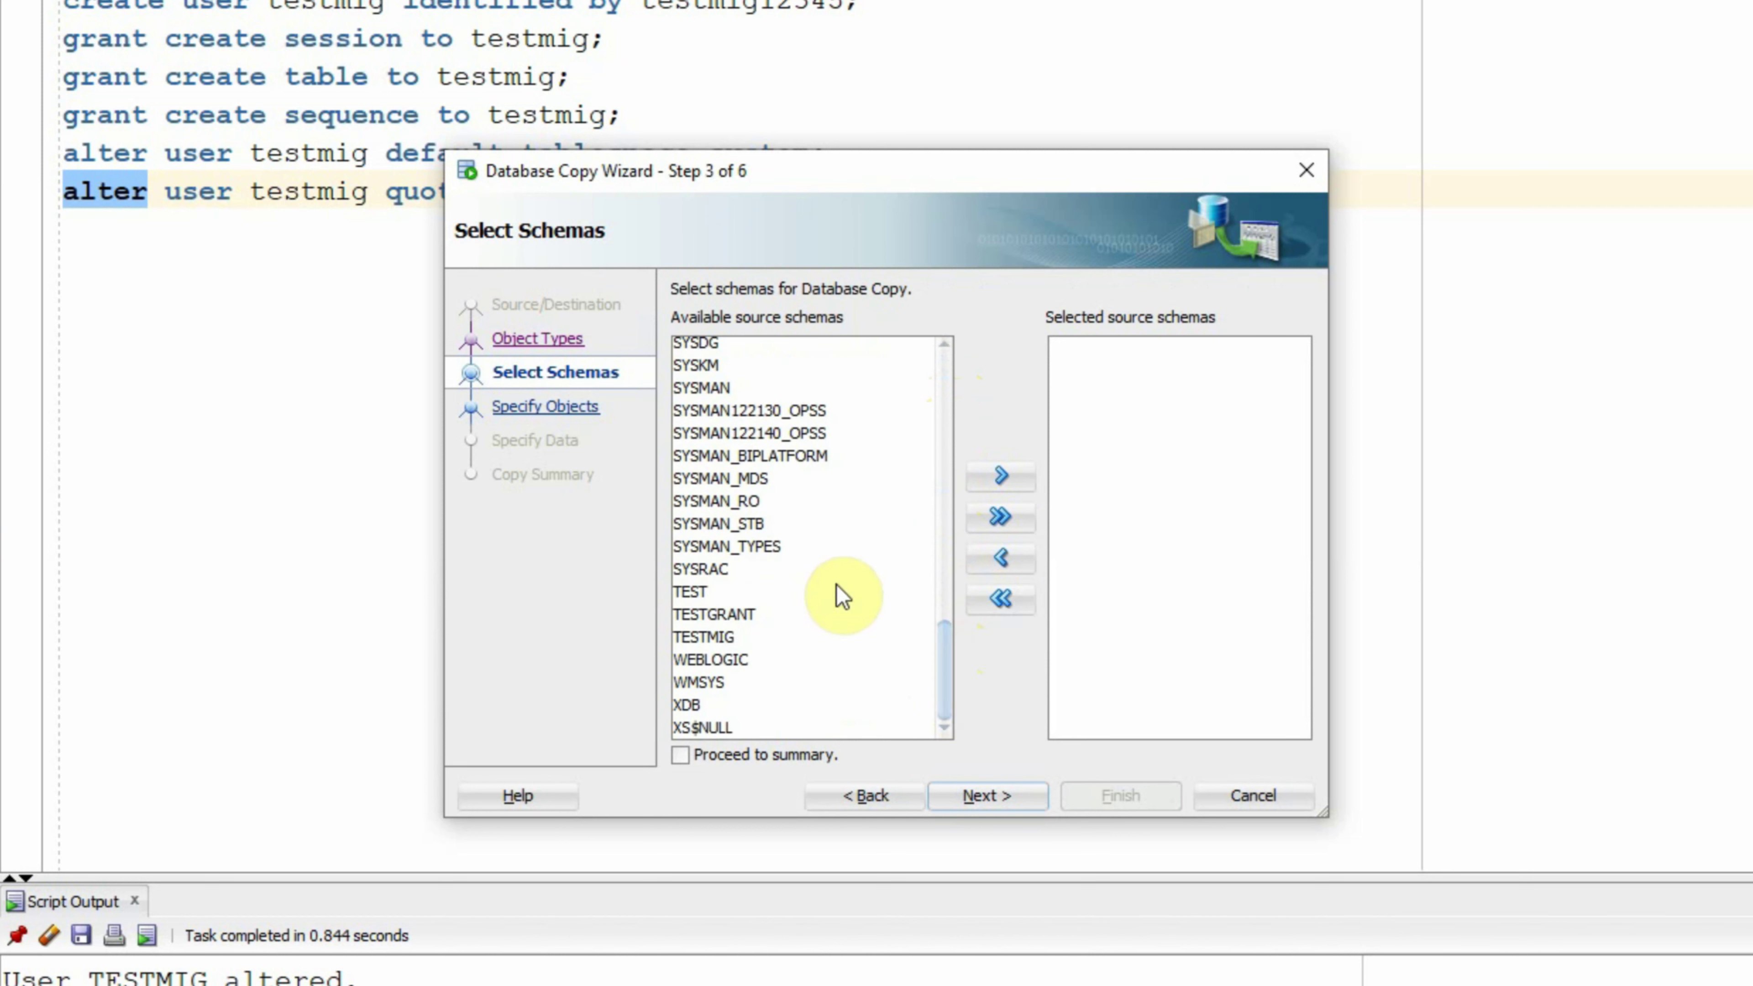
left_click(697, 639)
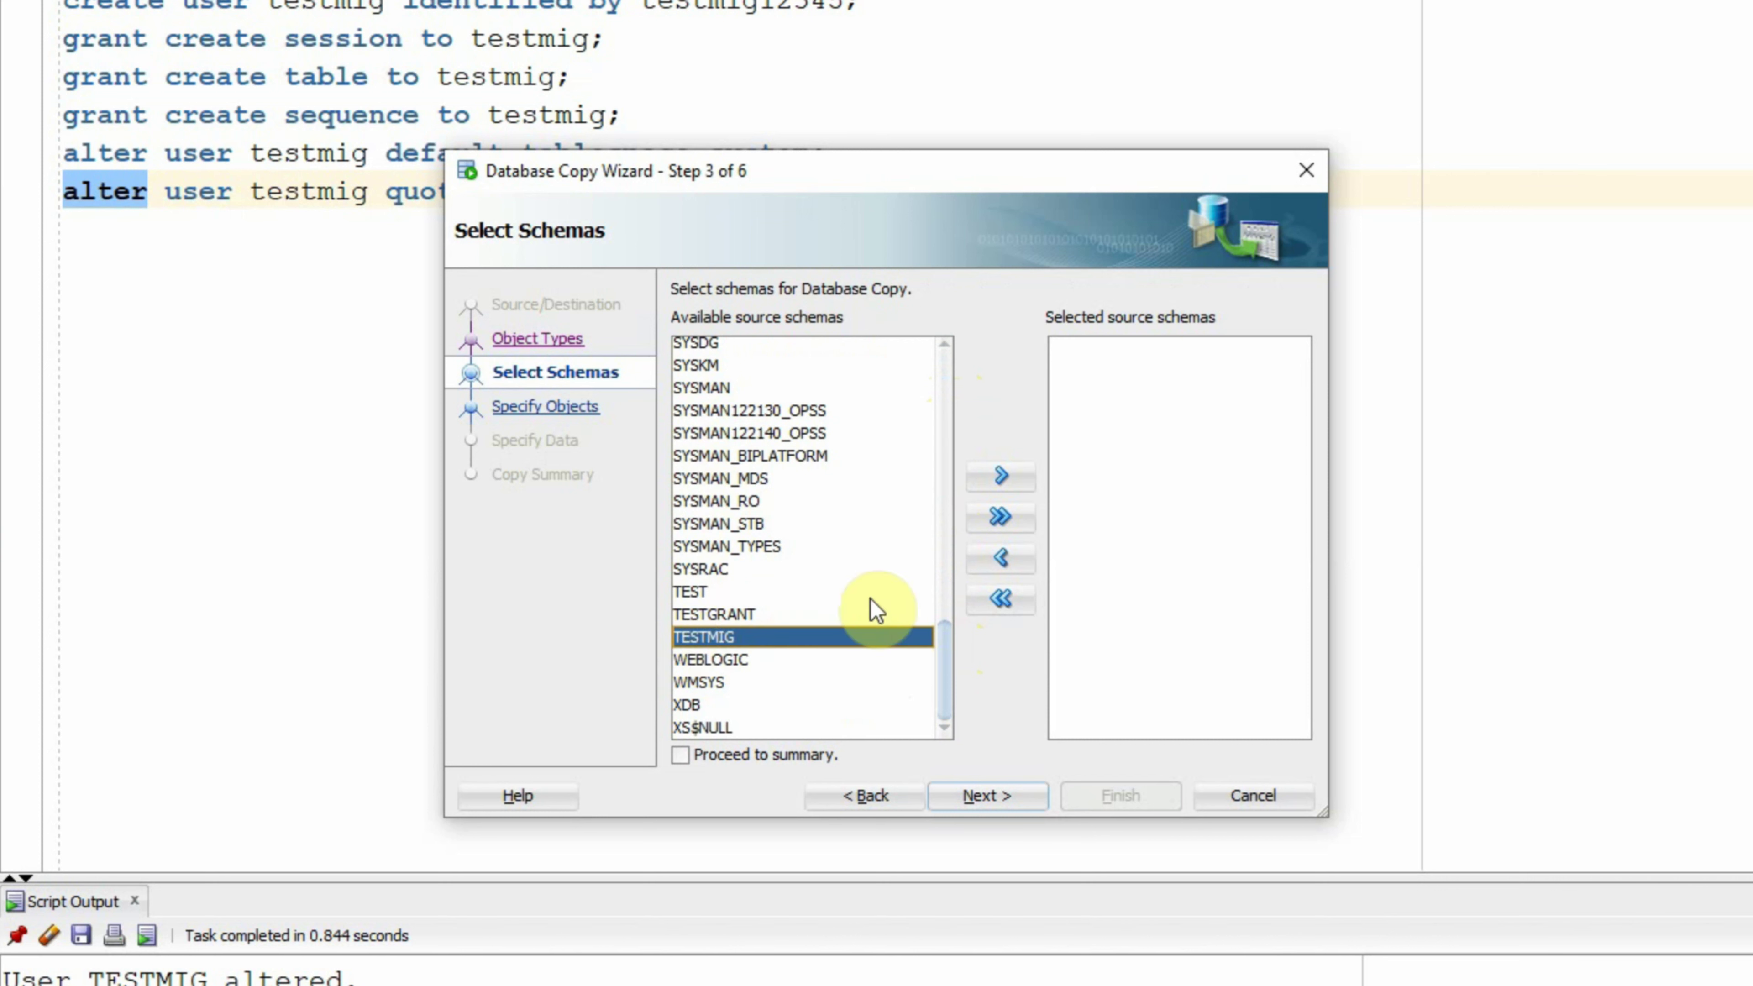
left_click(1003, 481)
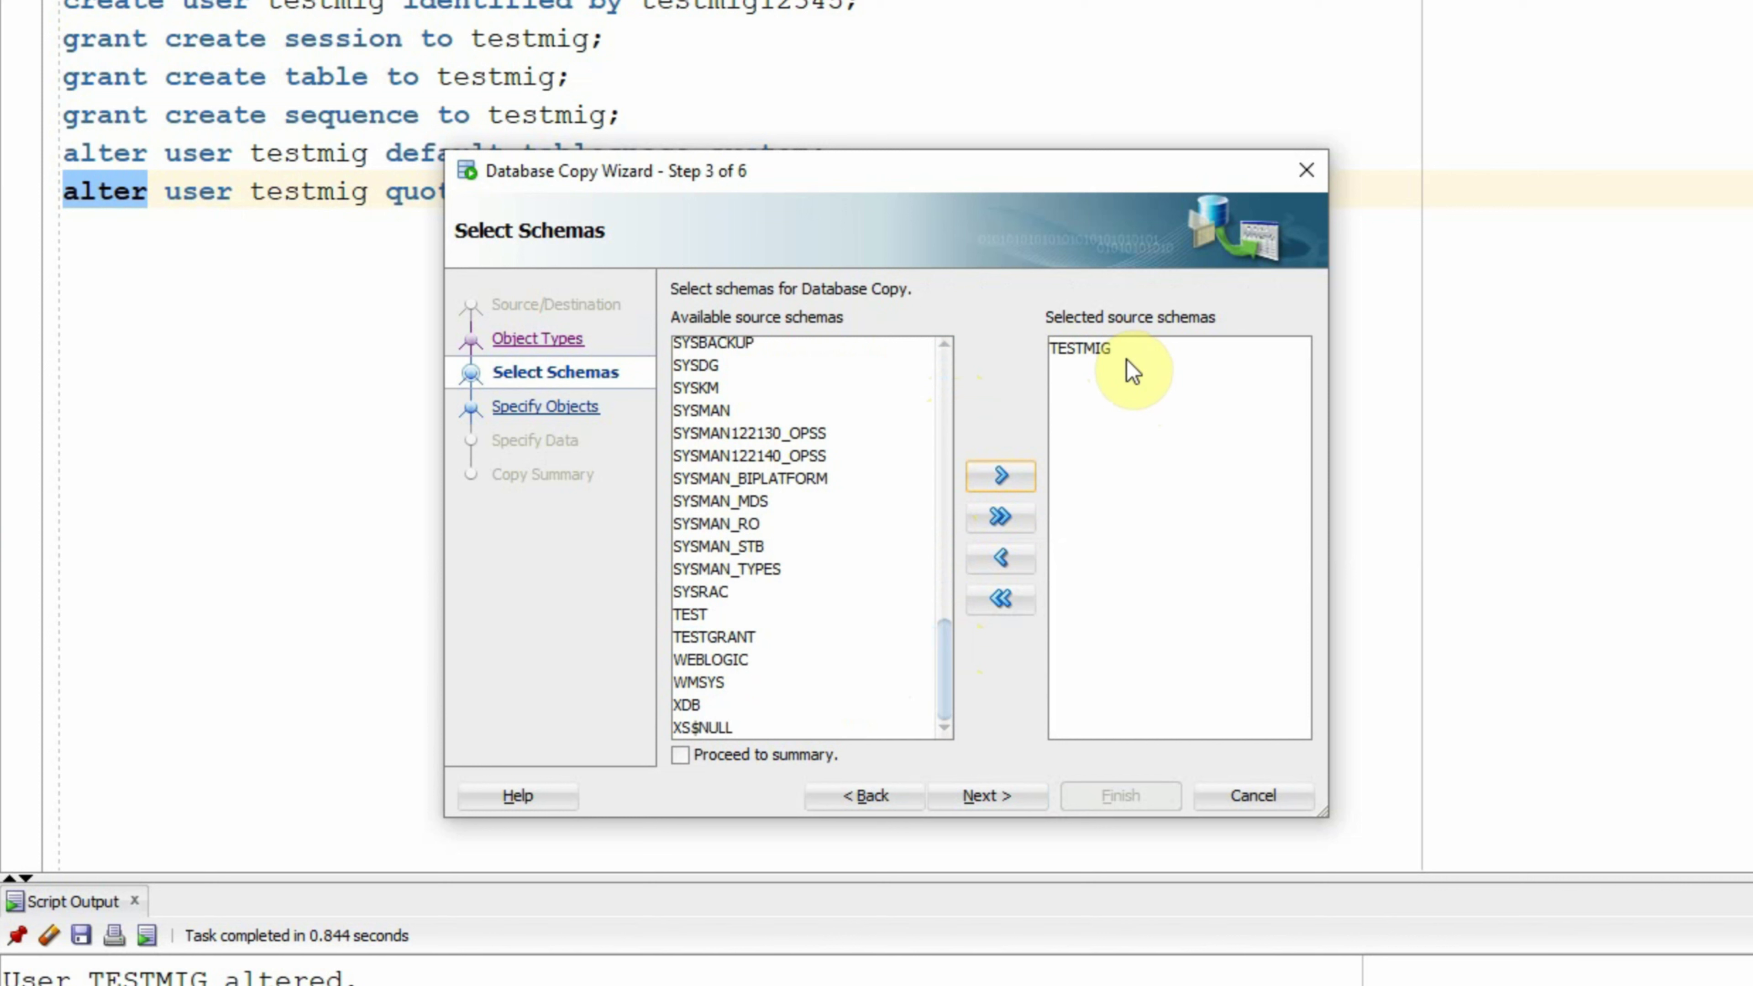
left_click(978, 795)
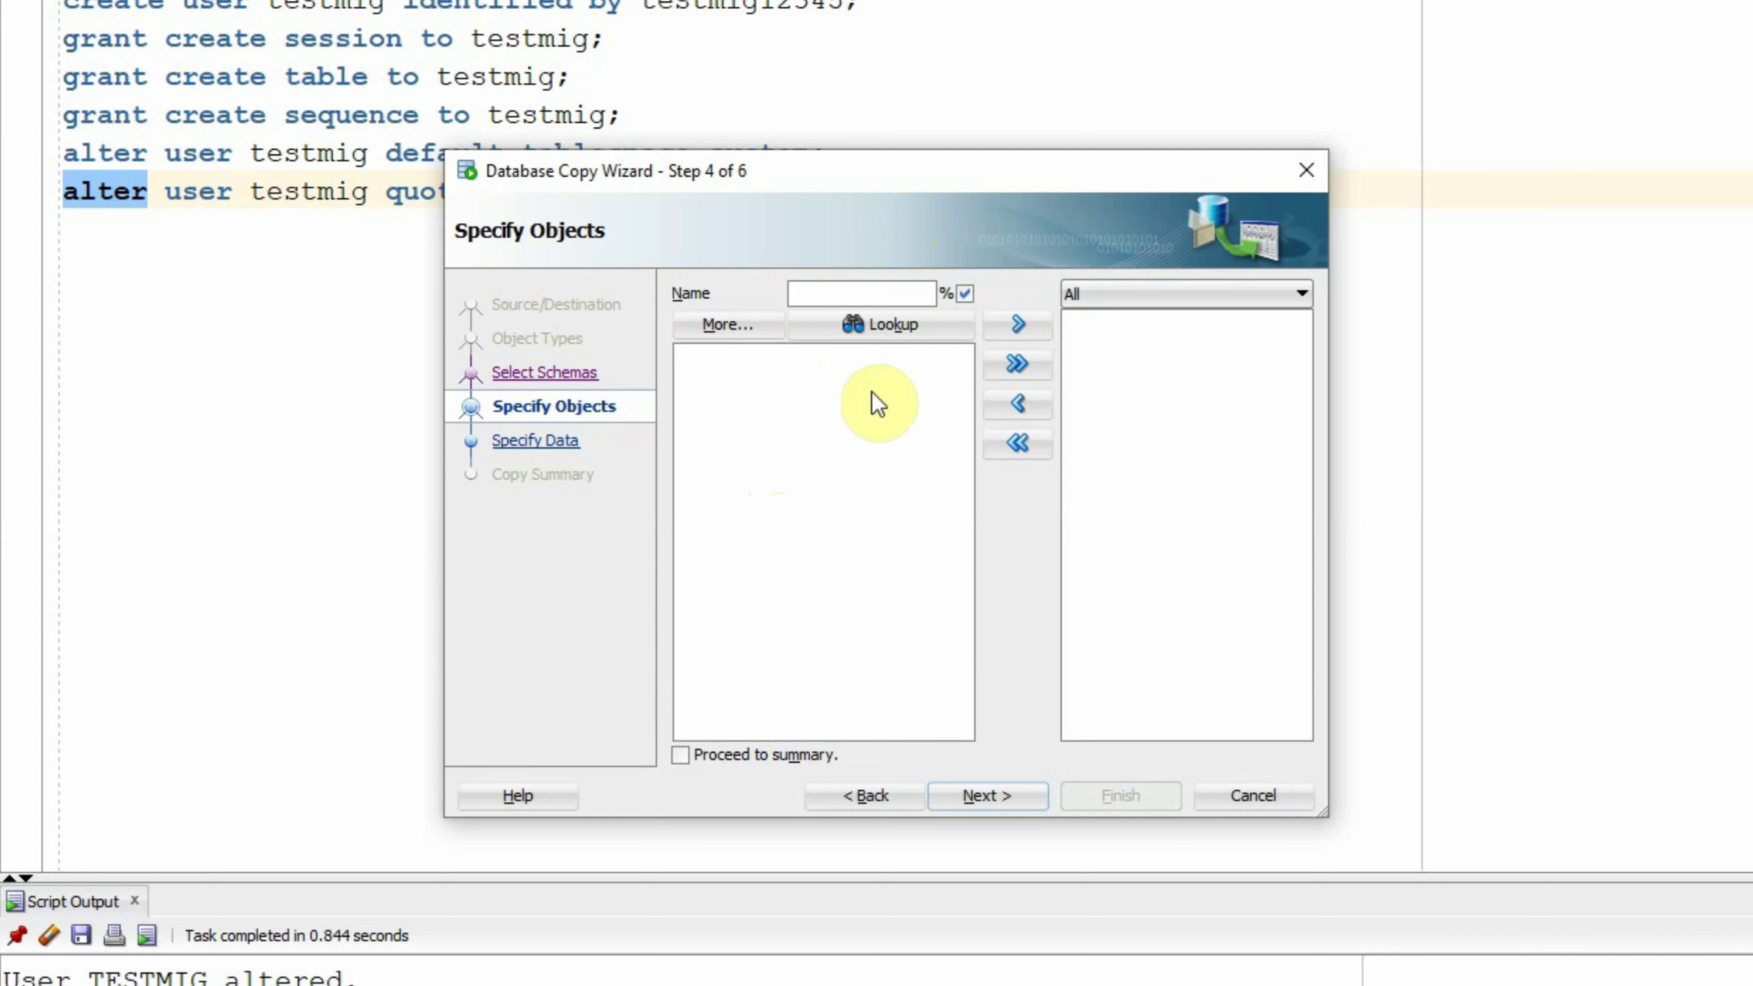
Step: Look up TESTMIG's objects and move all seven, TEST_FUNC through the last, into the copy list
left_click(889, 323)
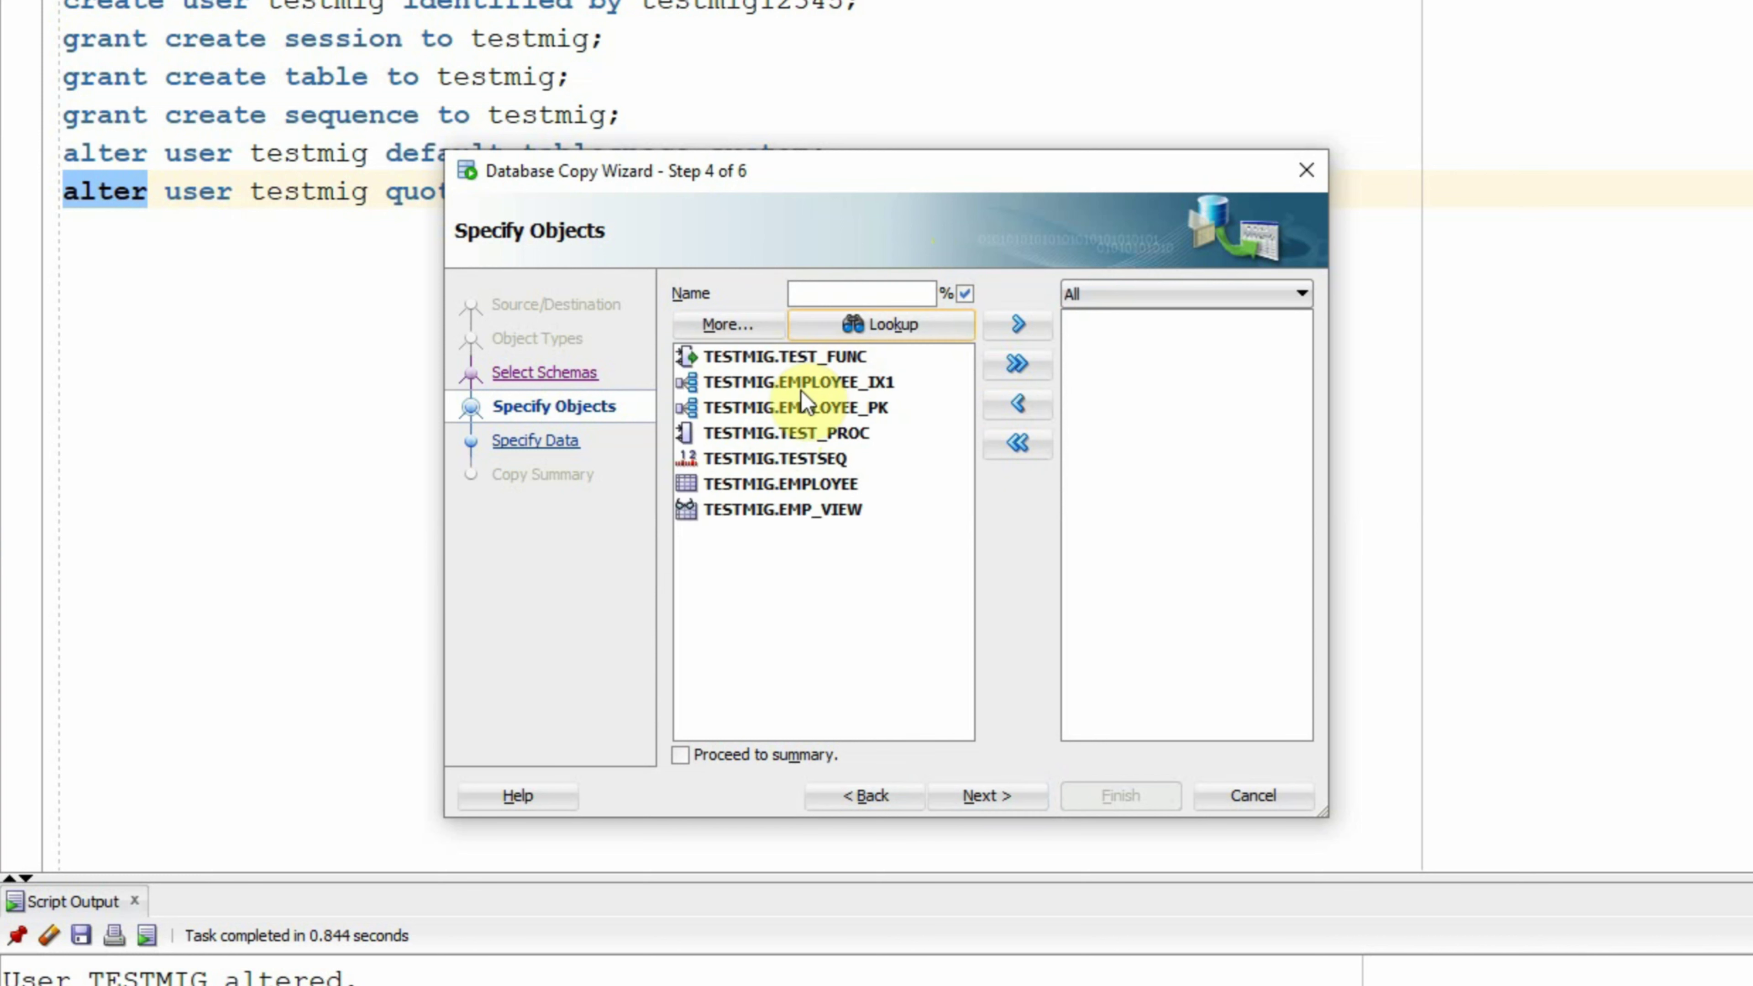
left_click(716, 366)
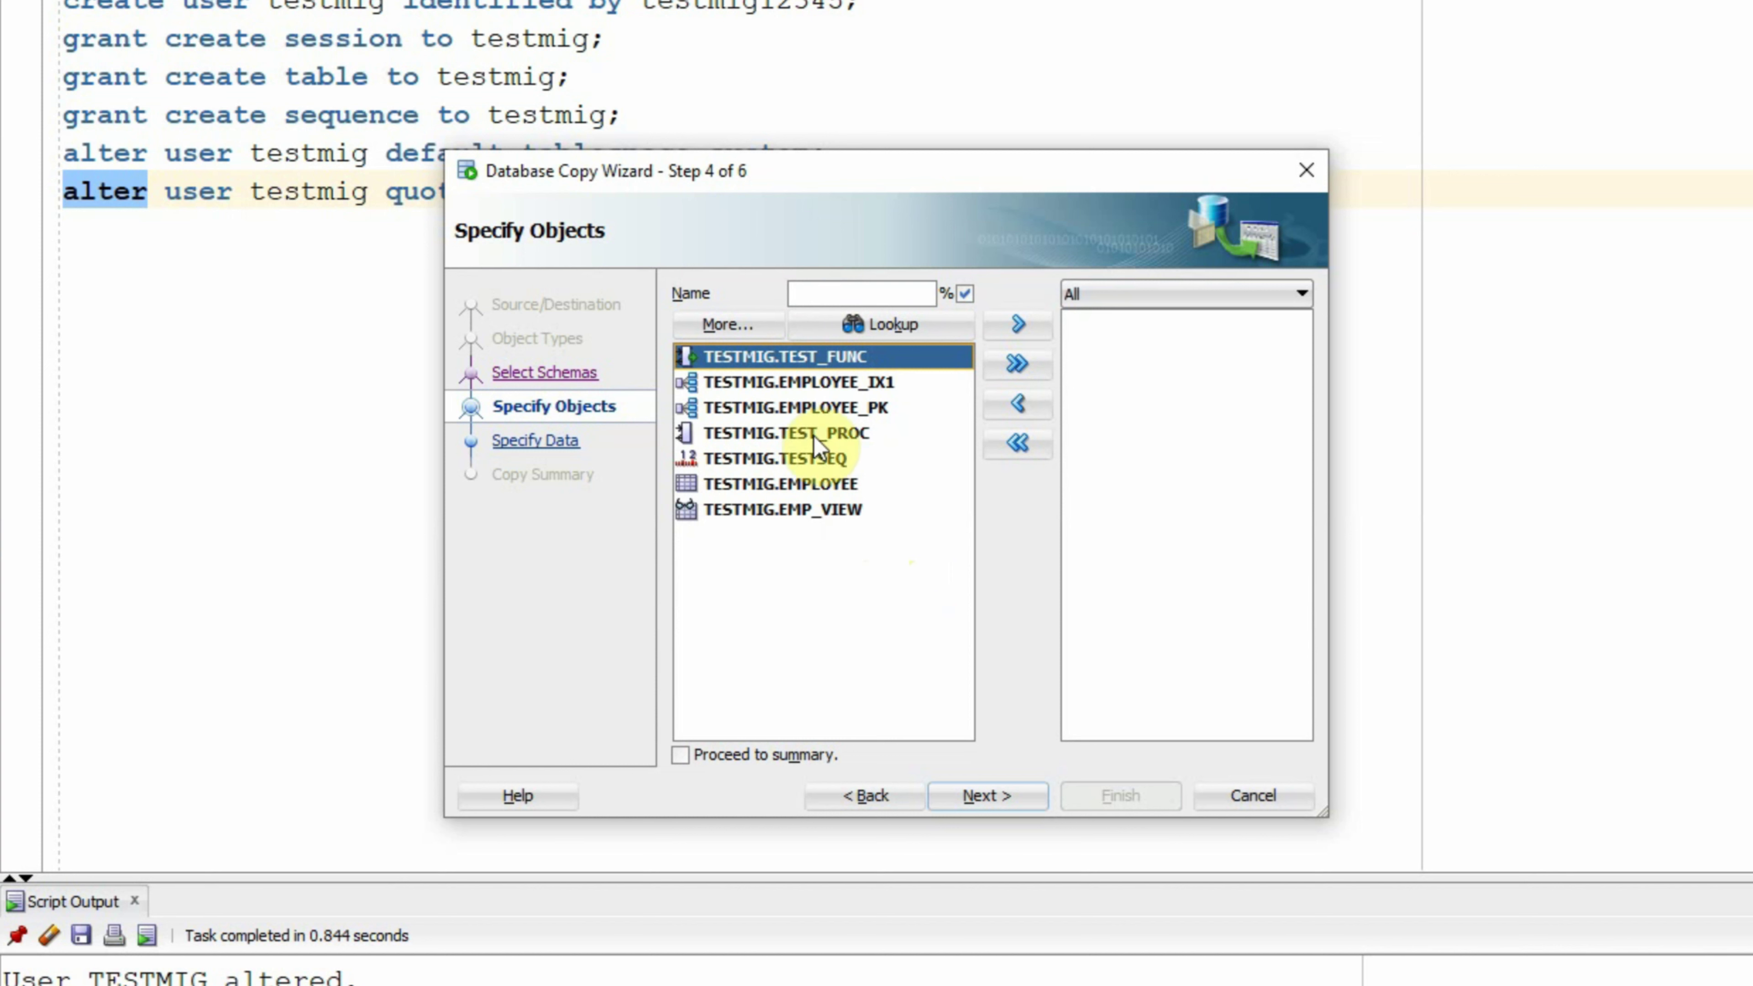
left_click(763, 513, "shift")
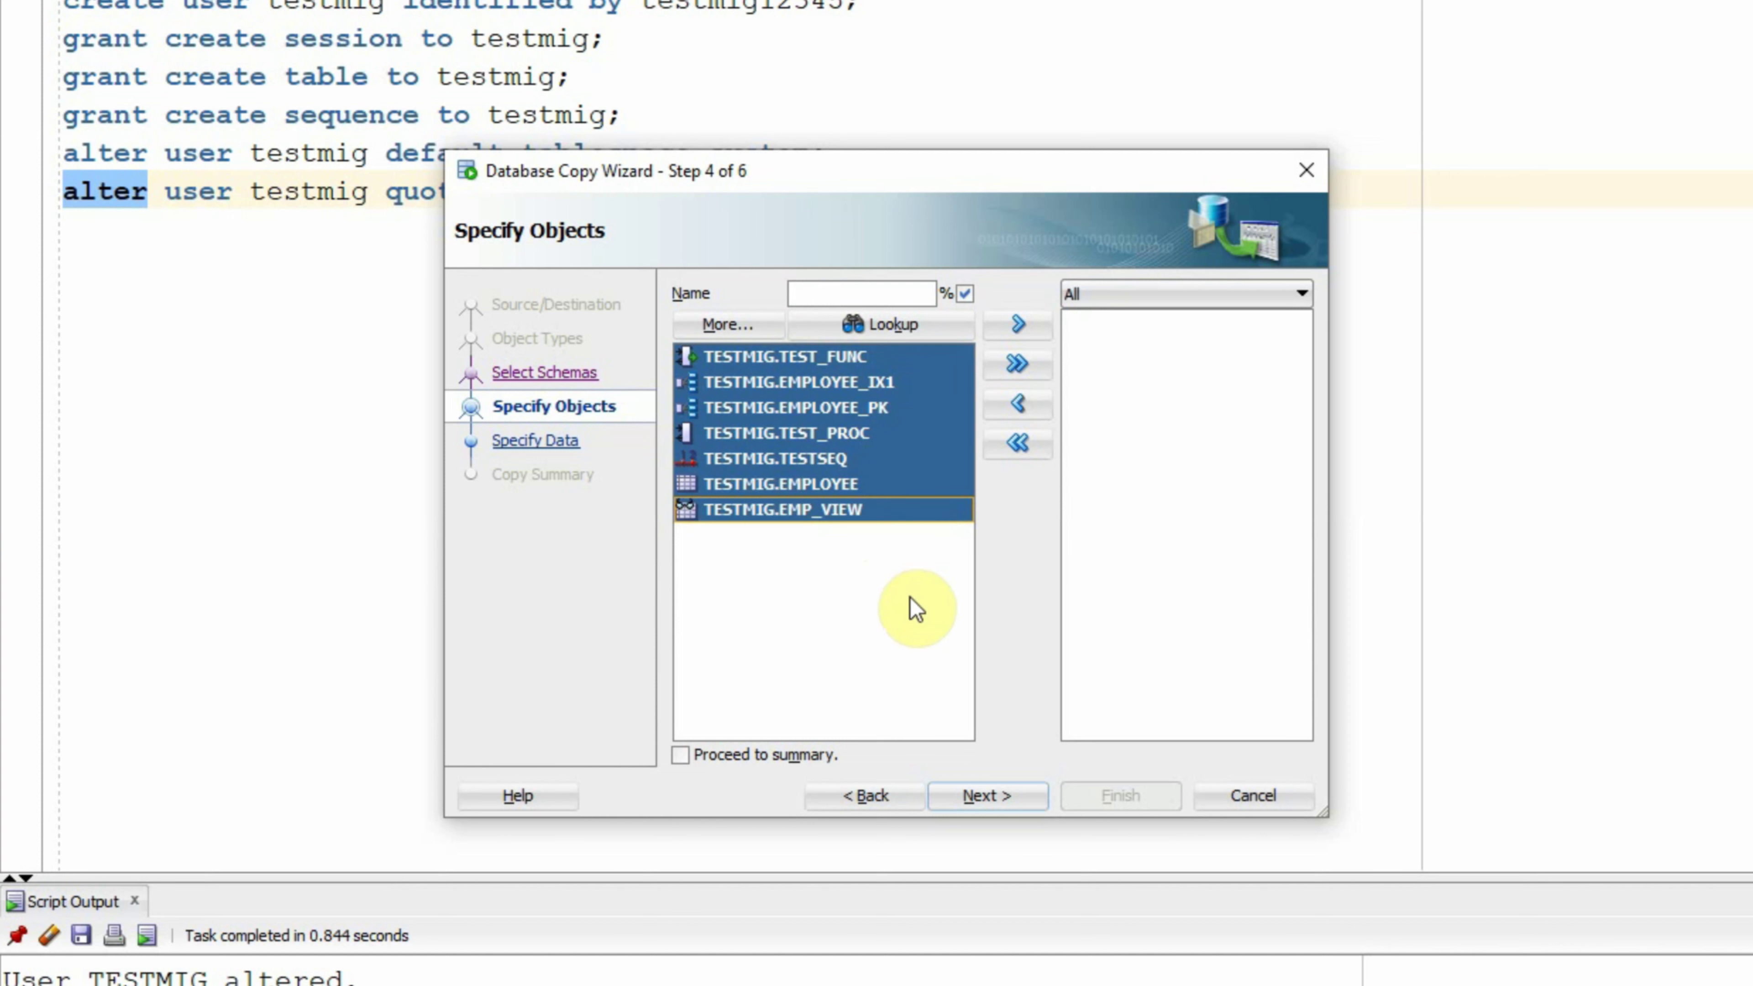
left_click(1019, 364)
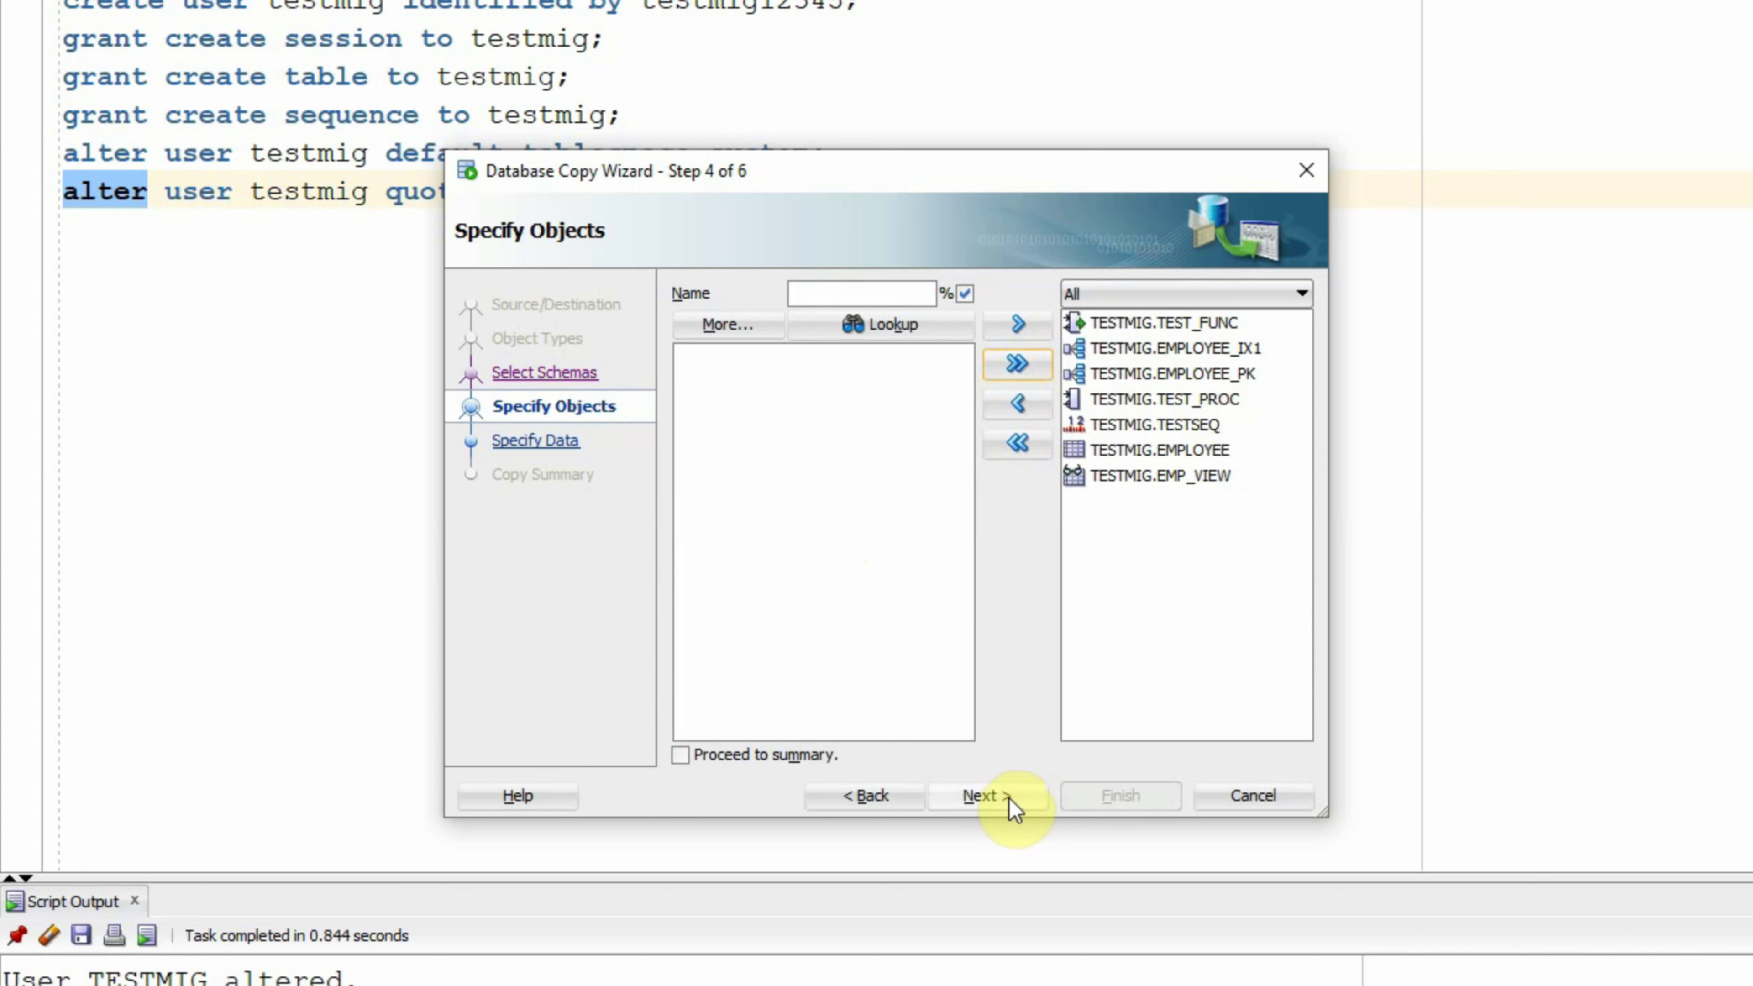
left_click(984, 796)
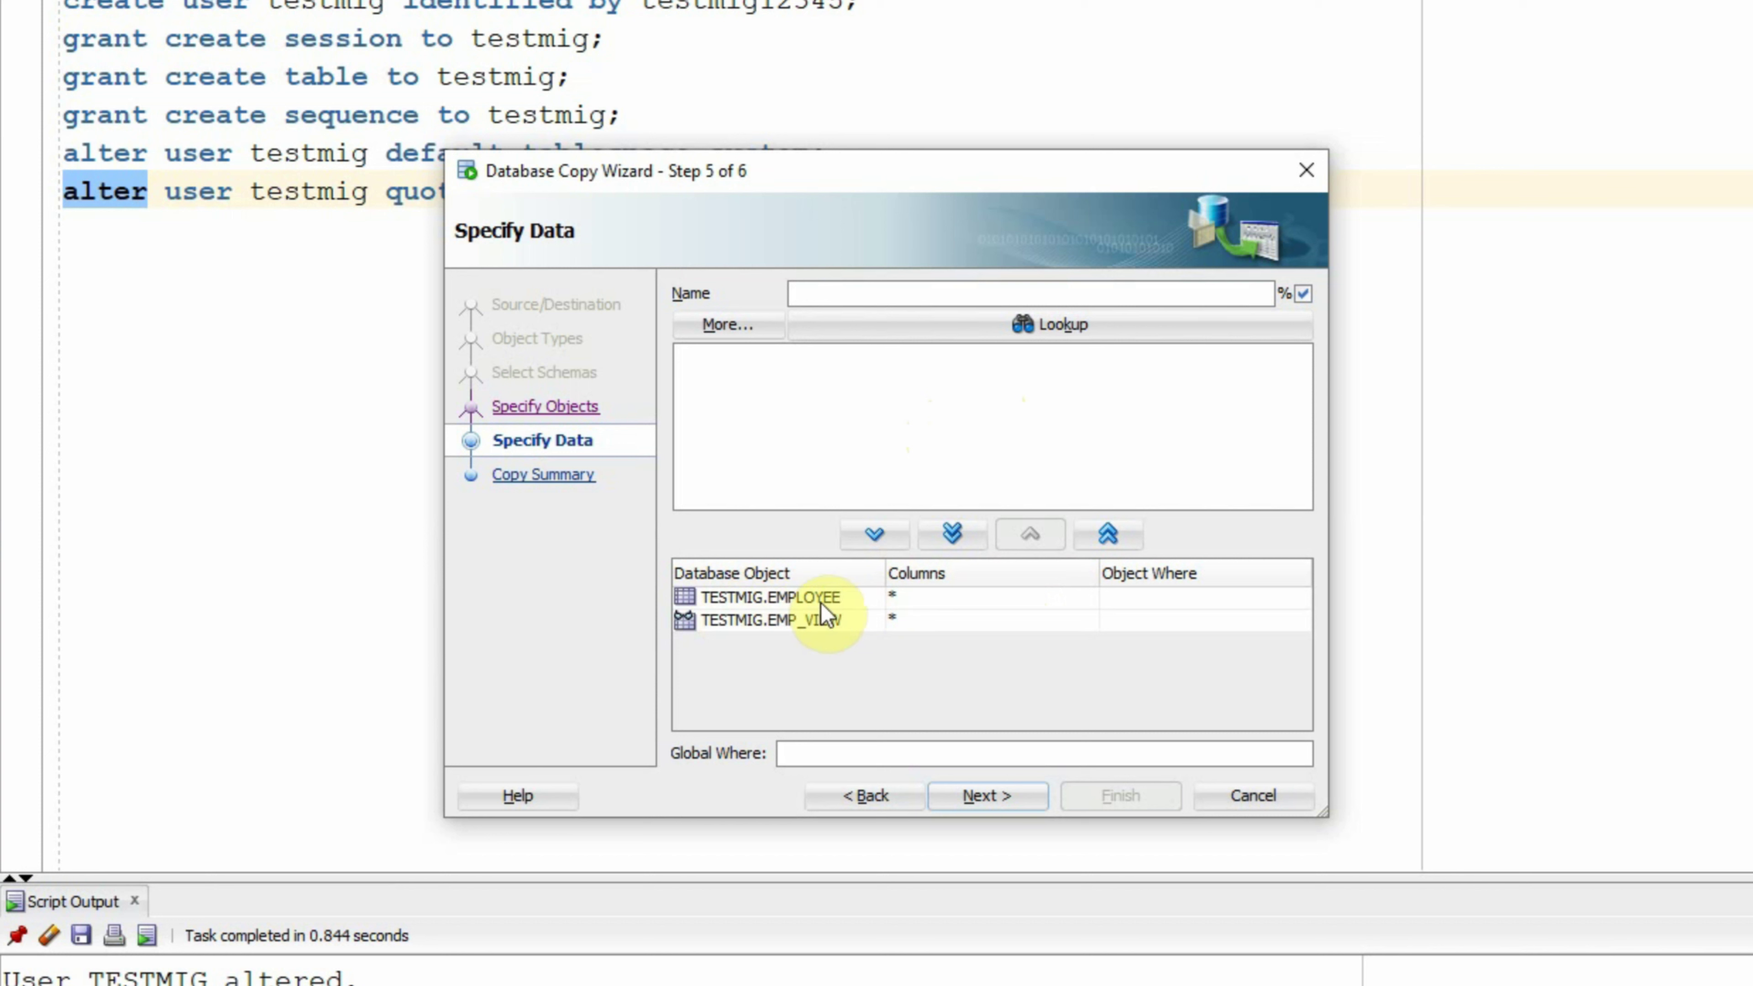
Step: Open the Data Columns editor for the TESTMIG.EMPLOYEE row on Specify Data
left_click(863, 596)
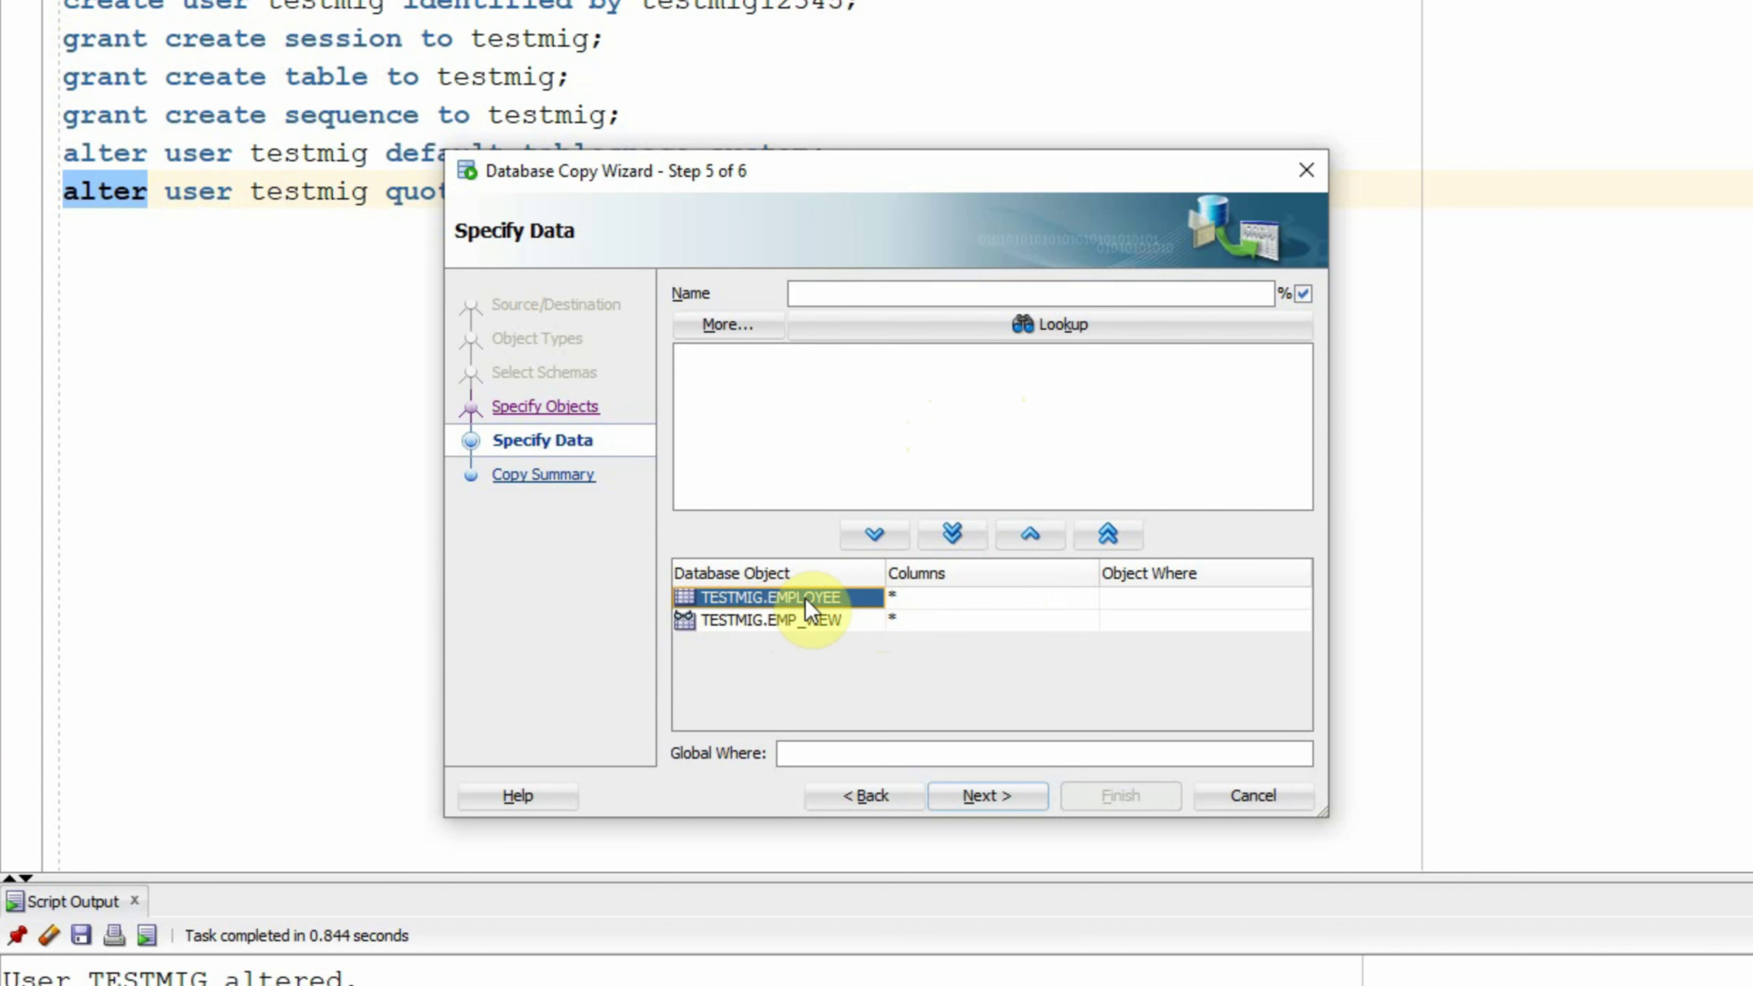
left_click(919, 594)
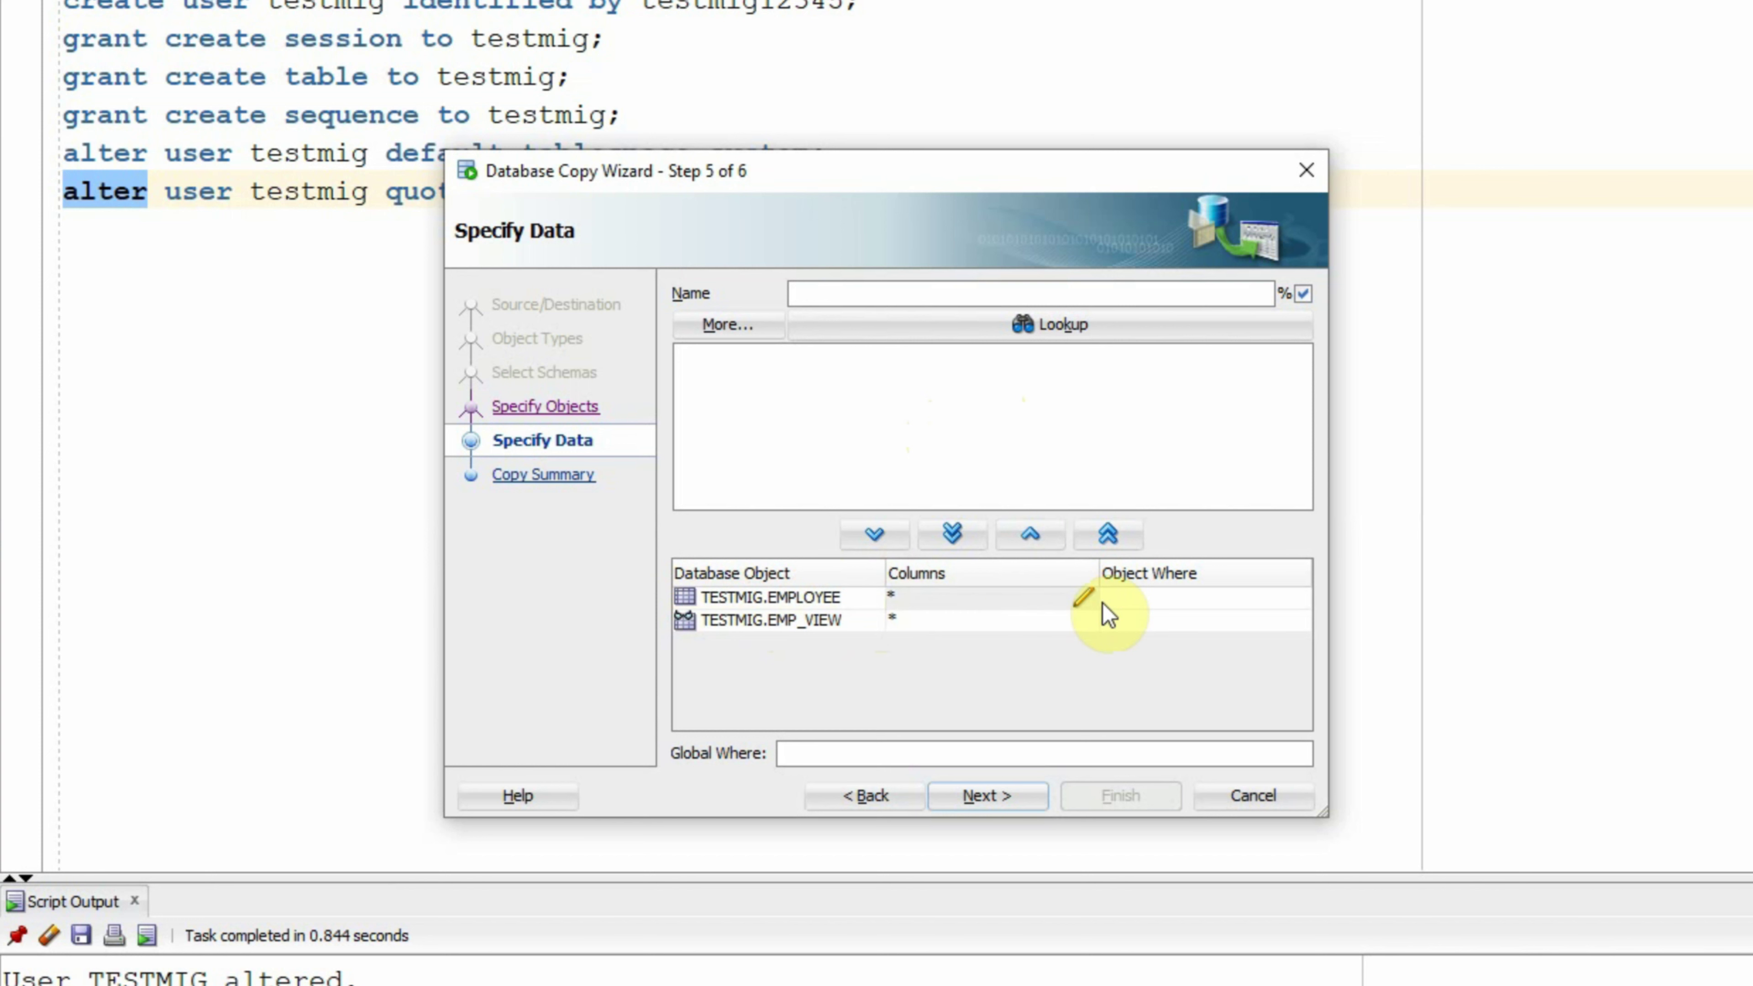
left_click(1139, 596)
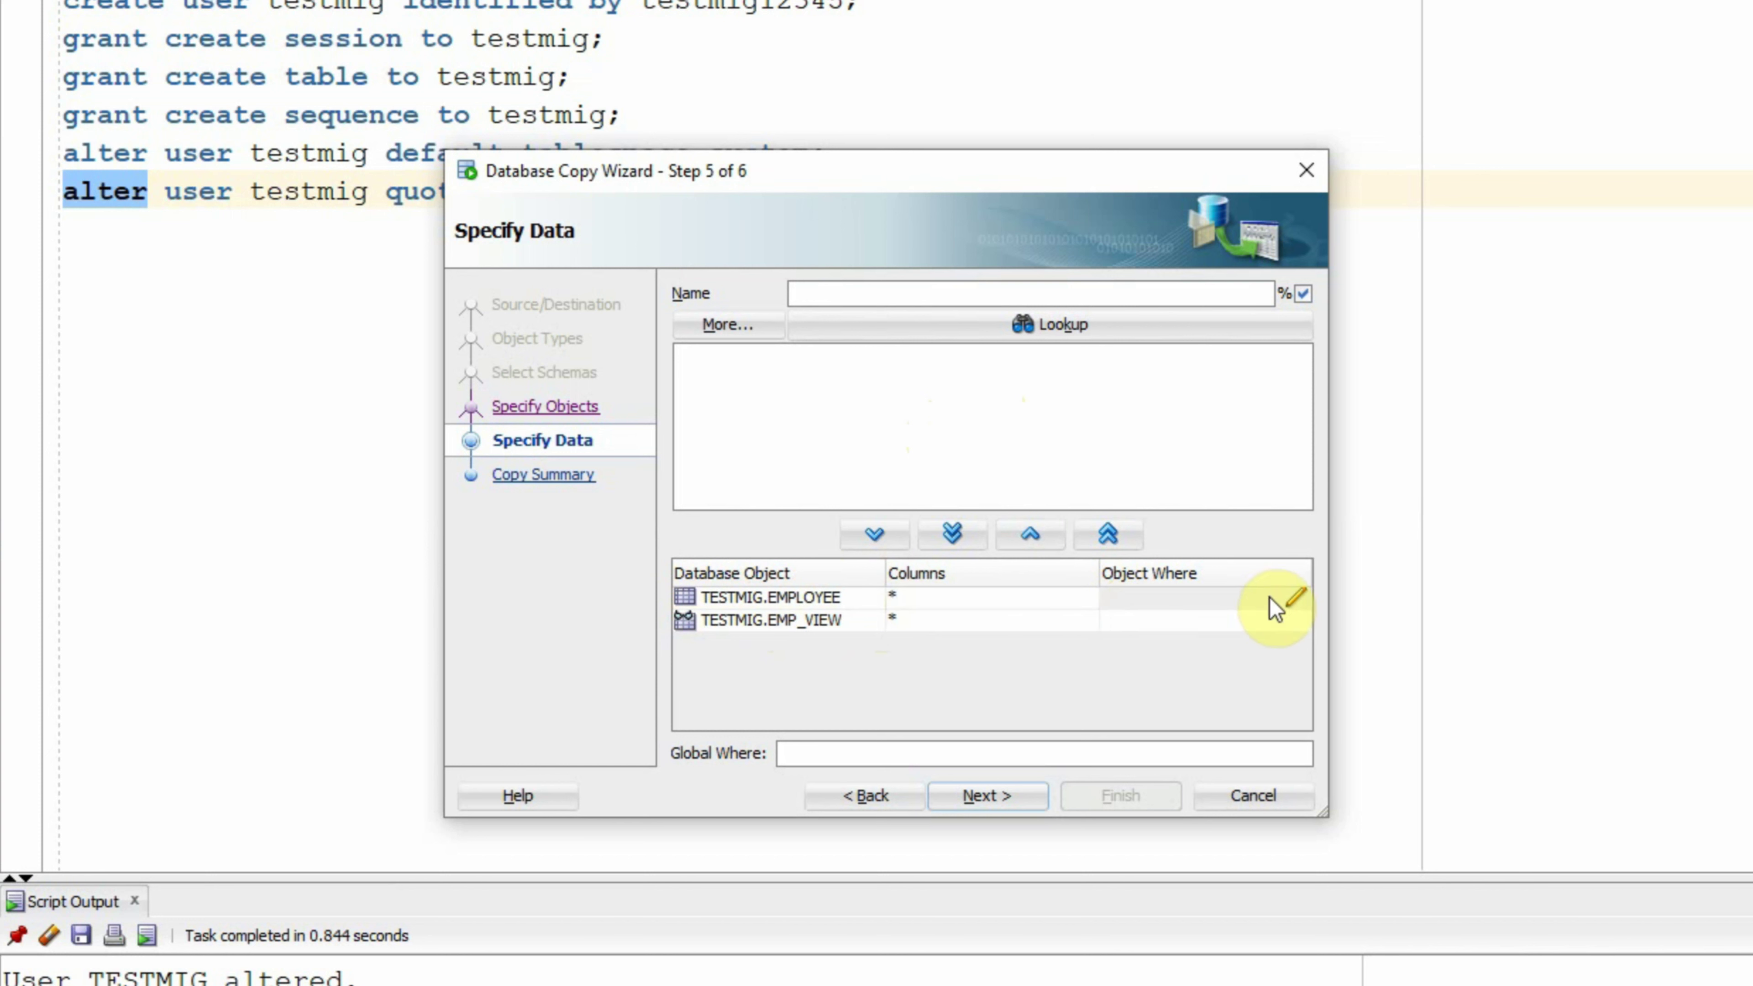
left_click(980, 602)
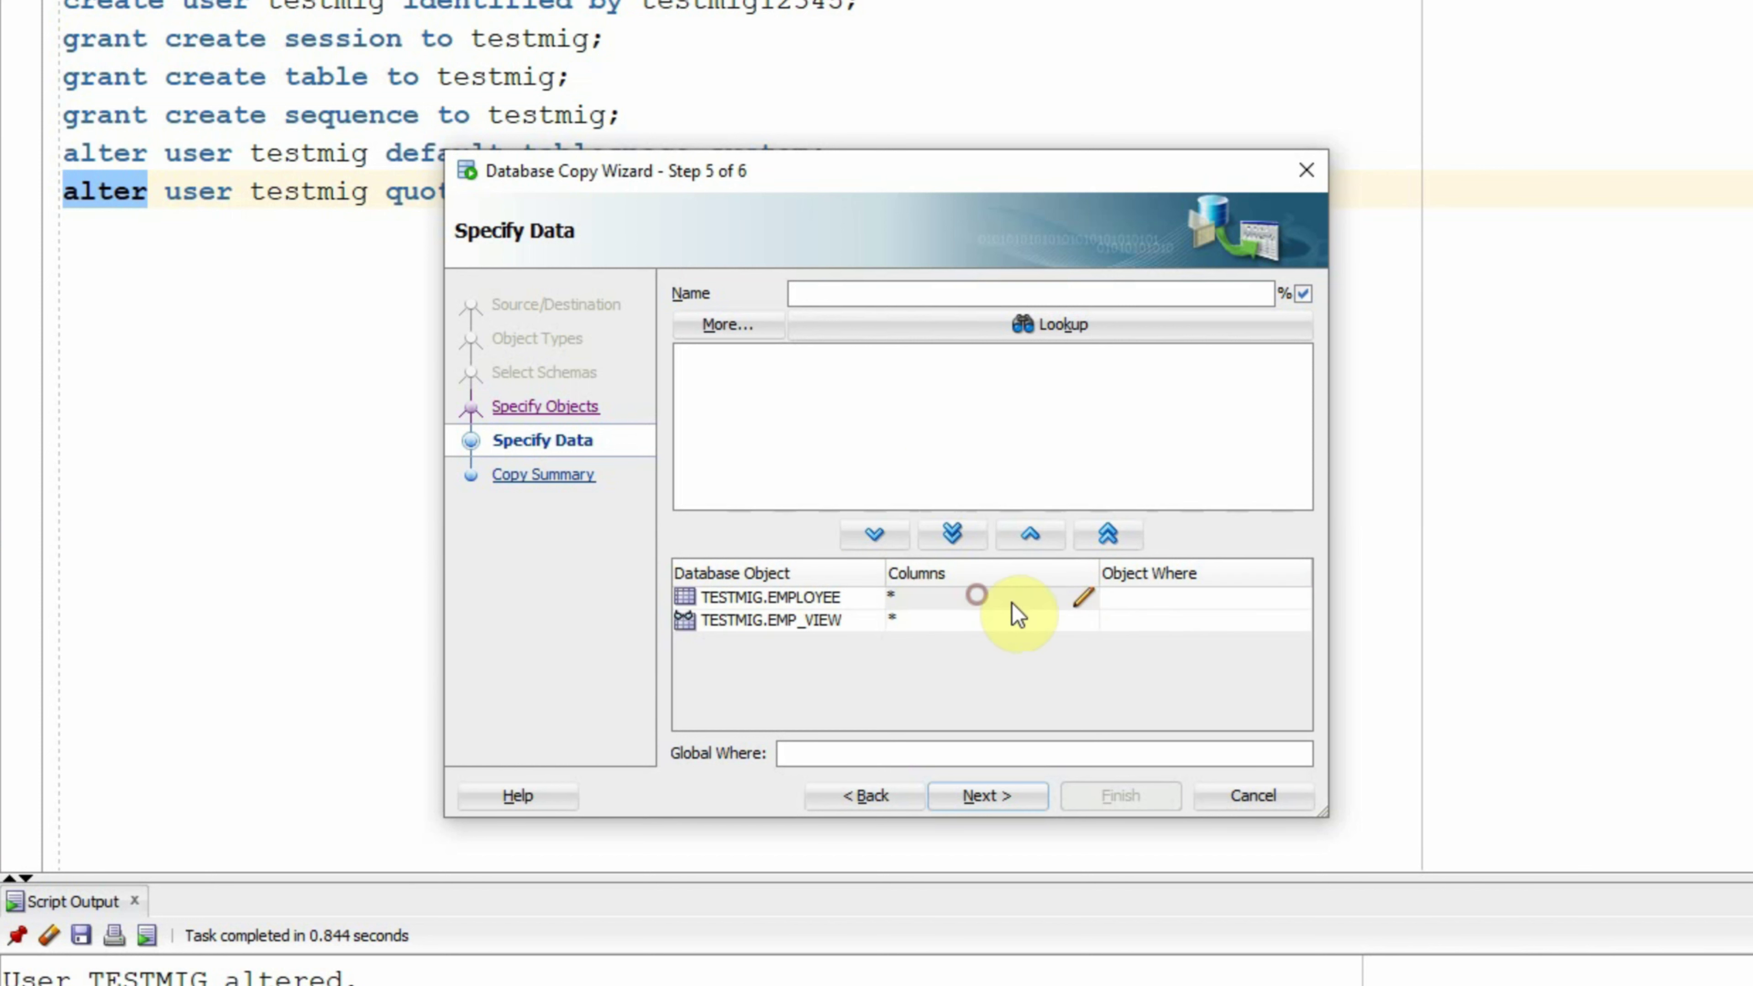
left_click(1080, 595)
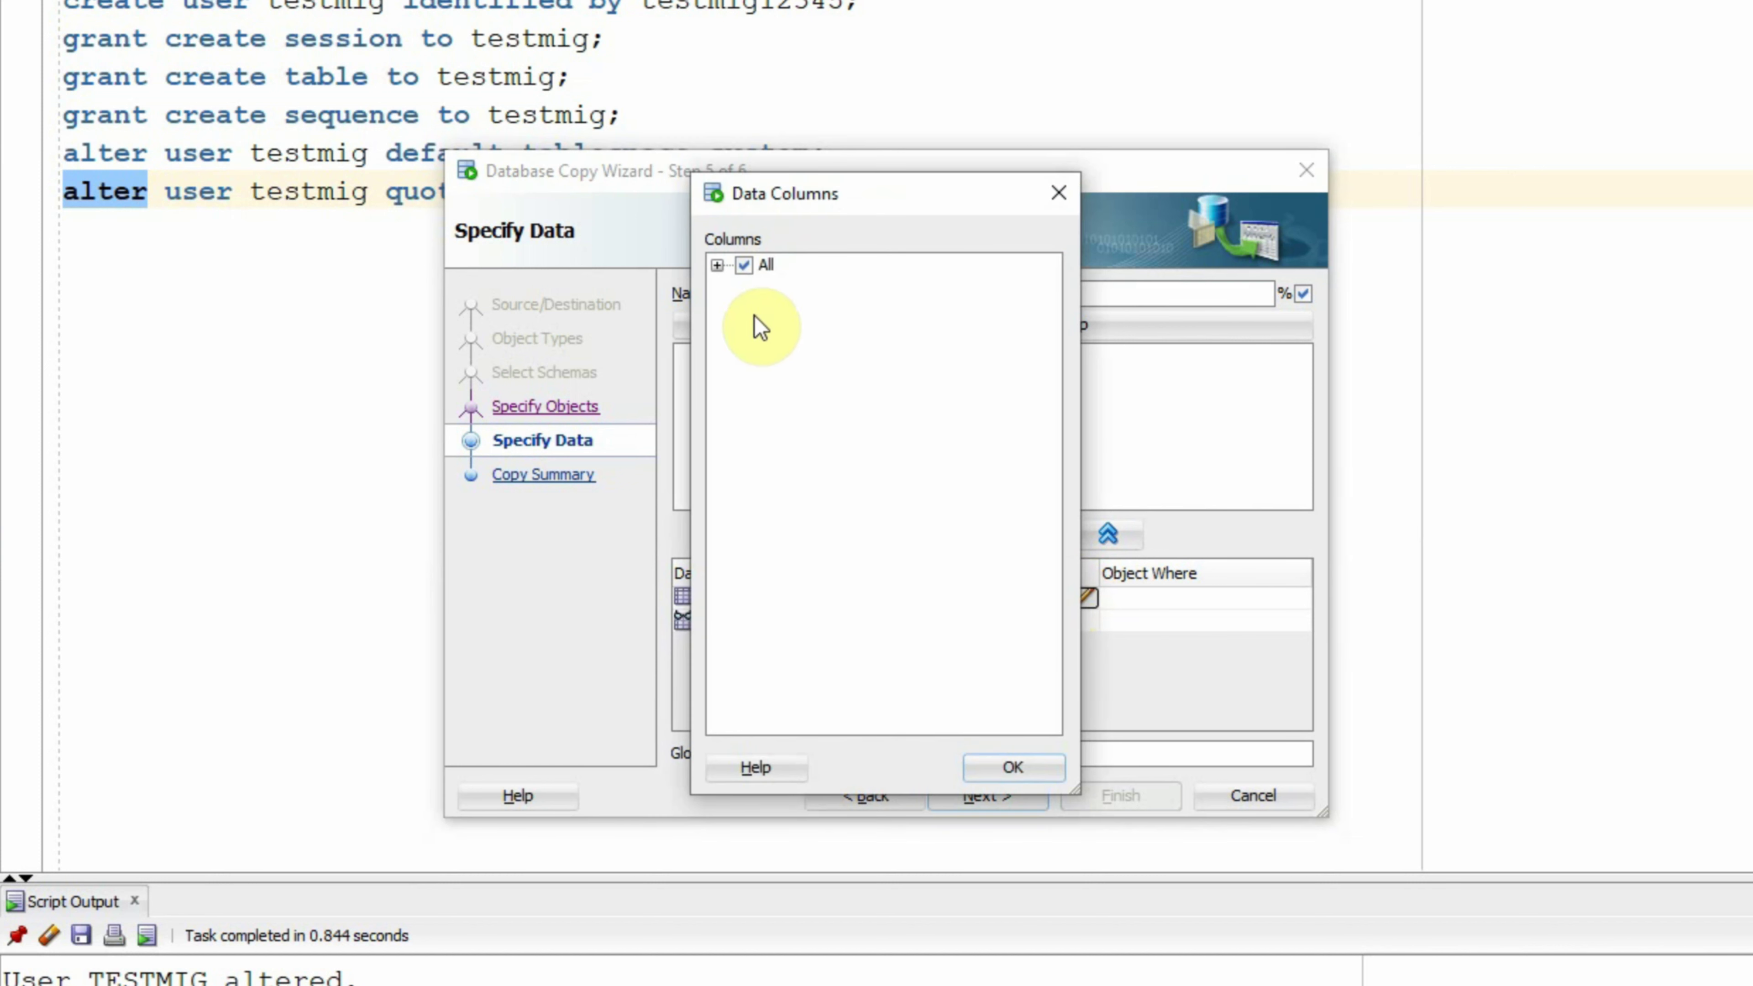
Step: Expand EMPLOYEE's columns, toggle SALARY off and back on, and confirm all five kept
left_click(716, 265)
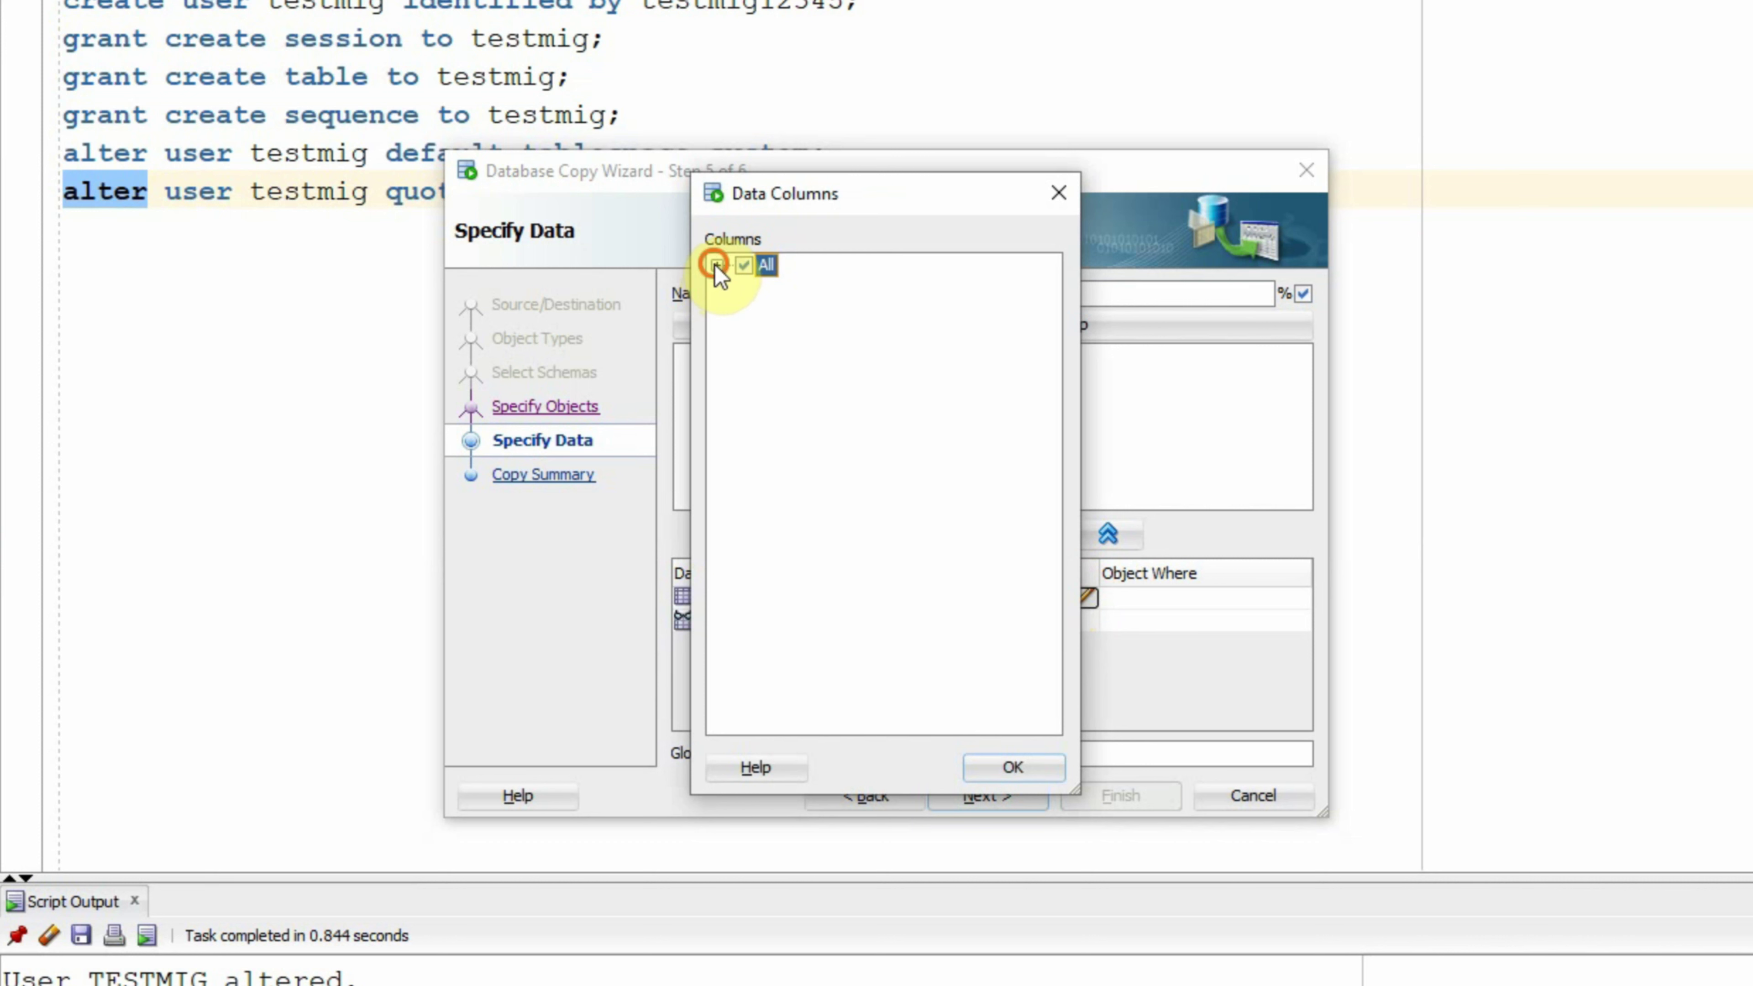
left_click(716, 264)
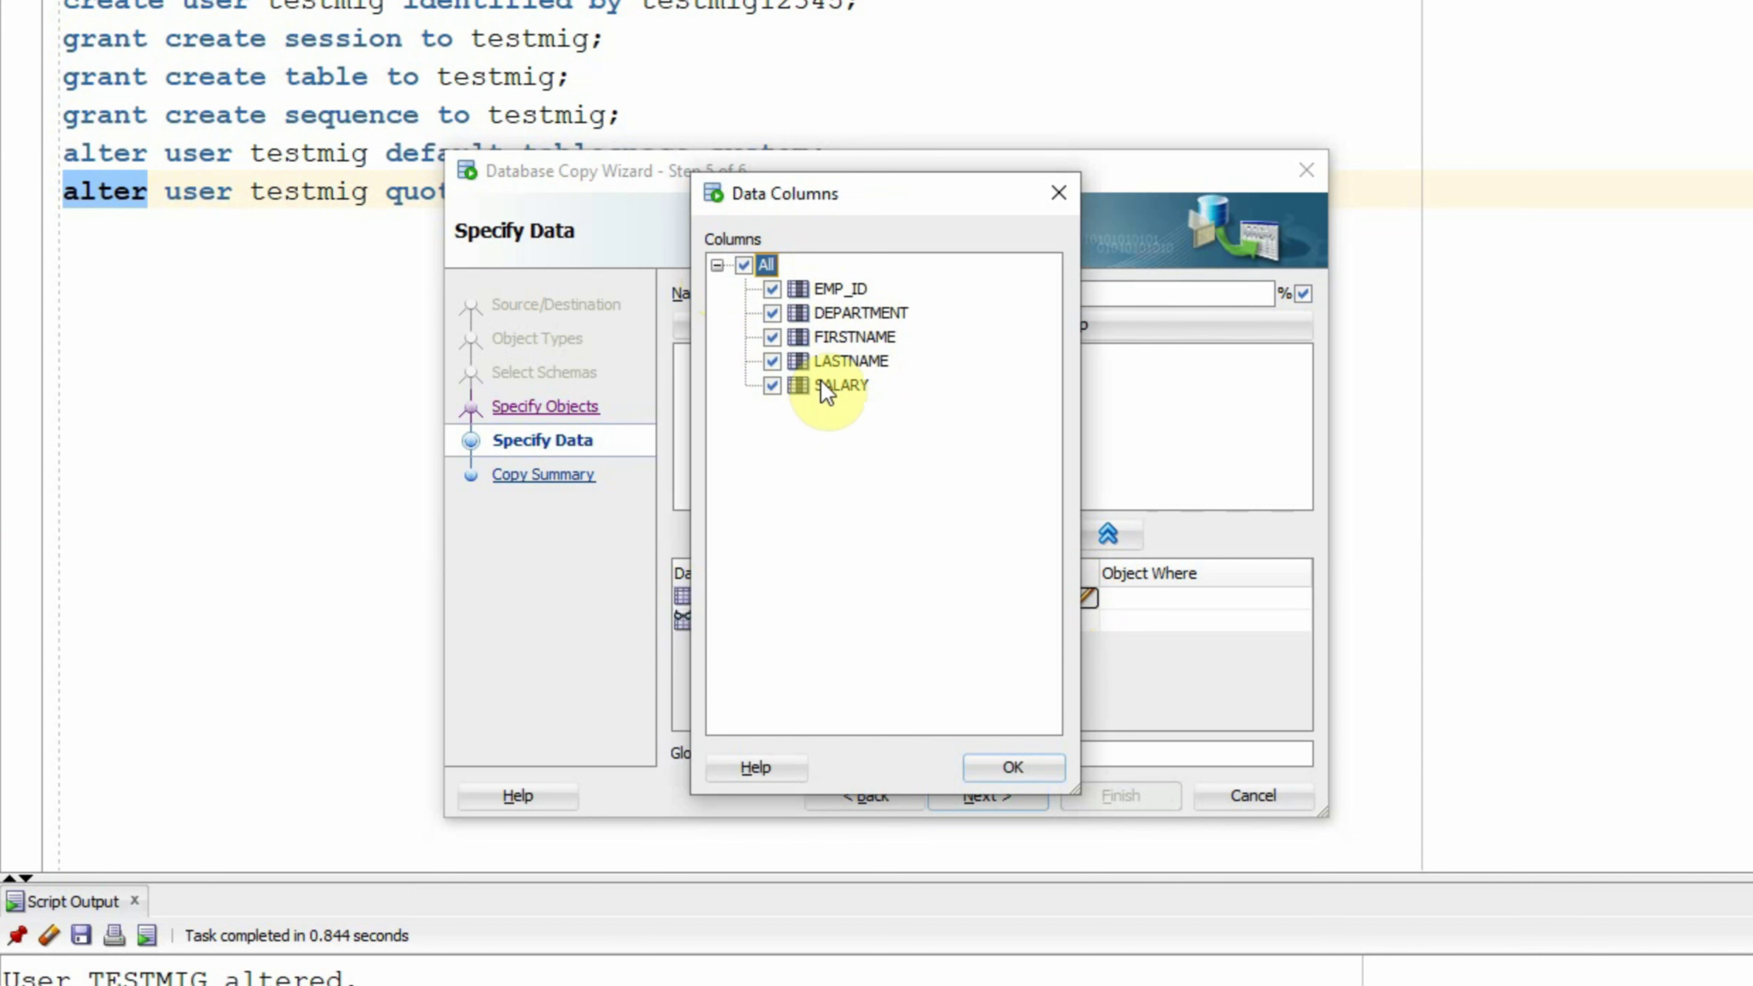
left_click(773, 385)
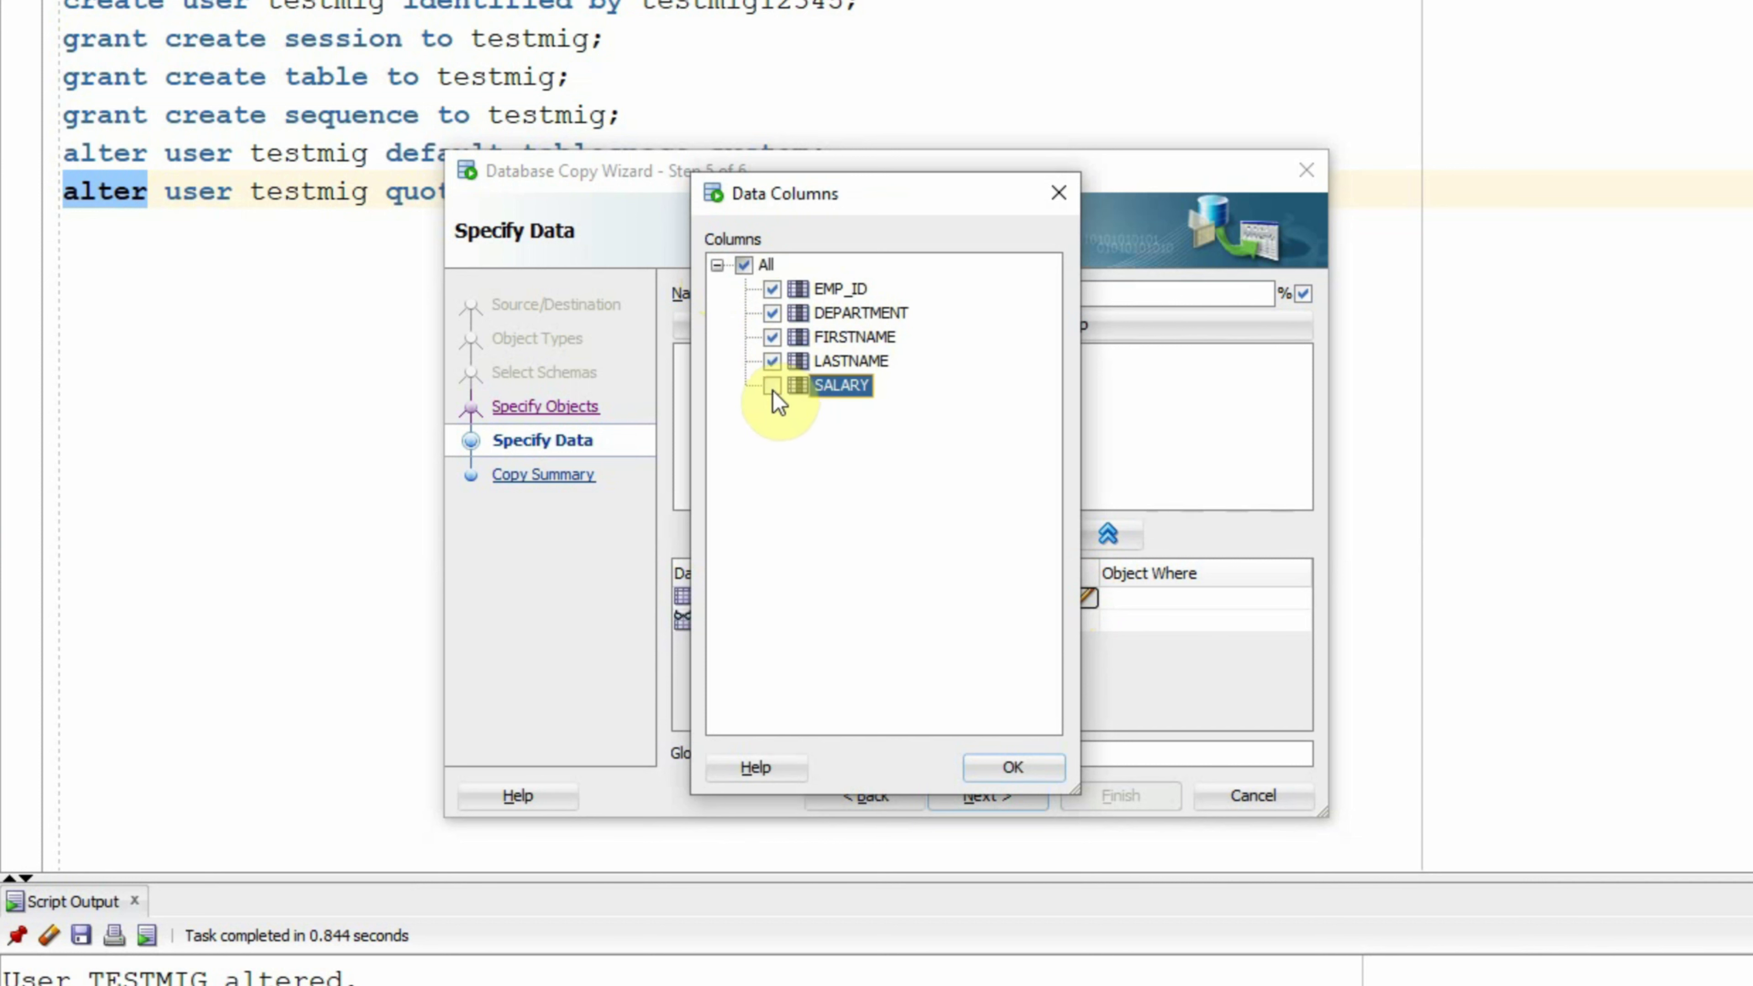
left_click(772, 385)
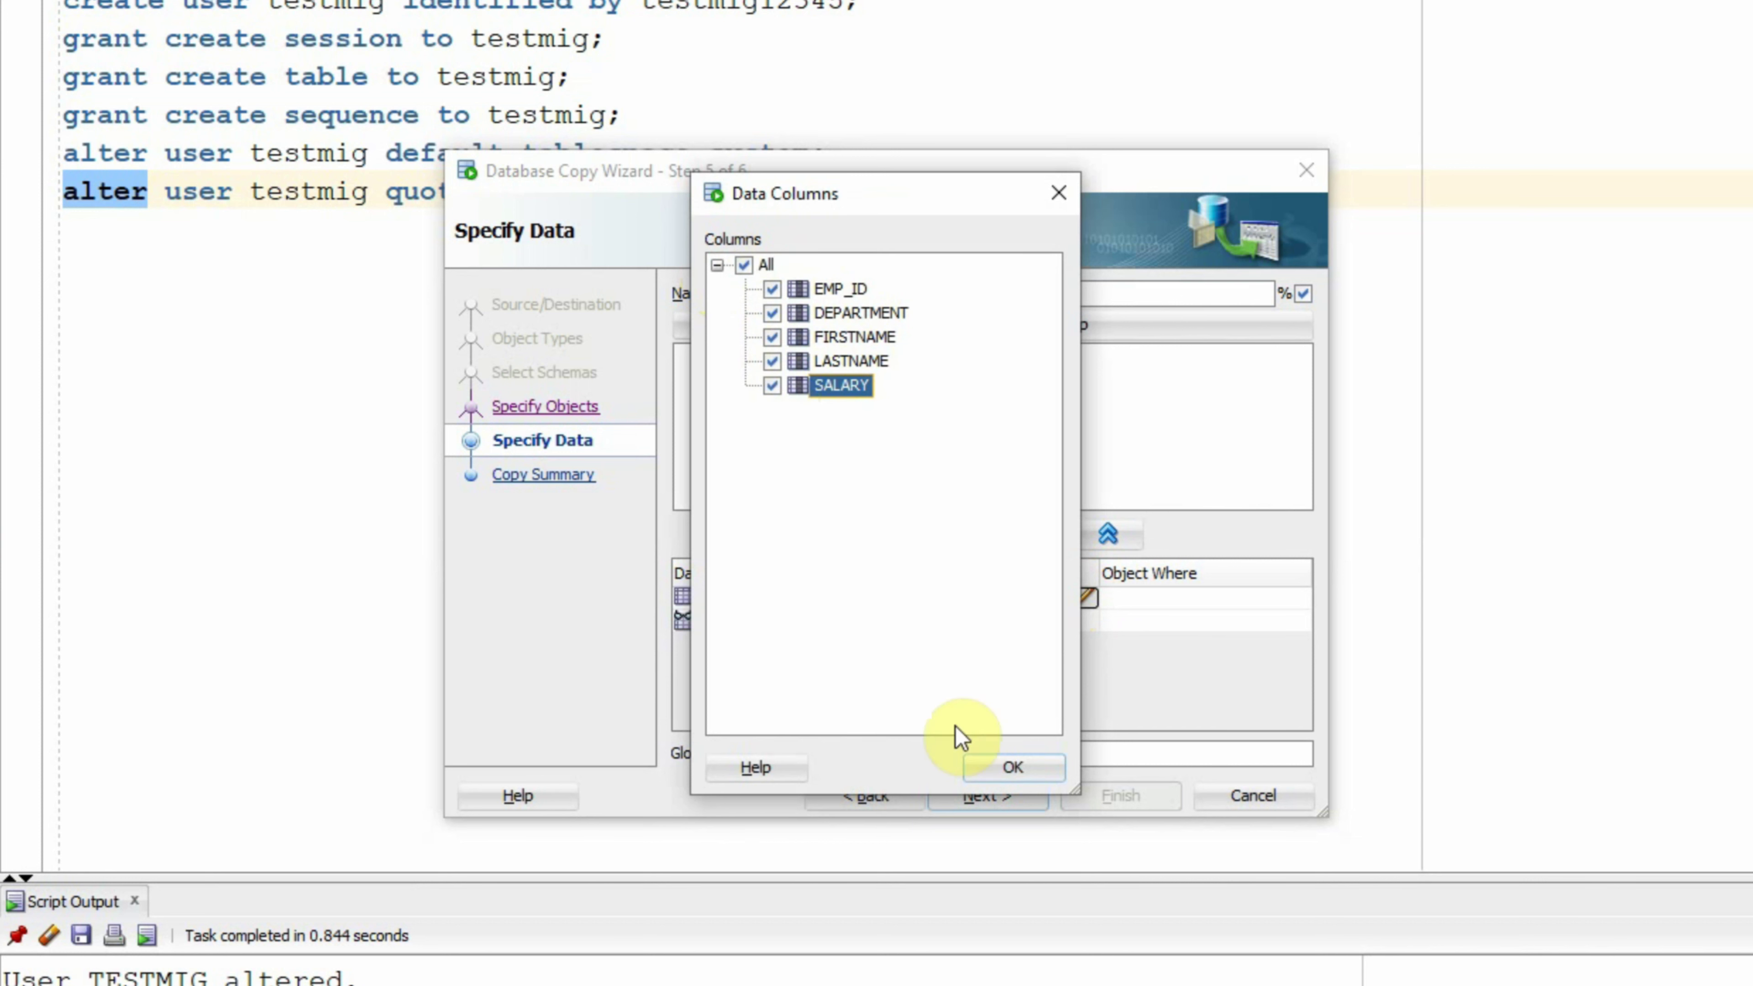
left_click(994, 767)
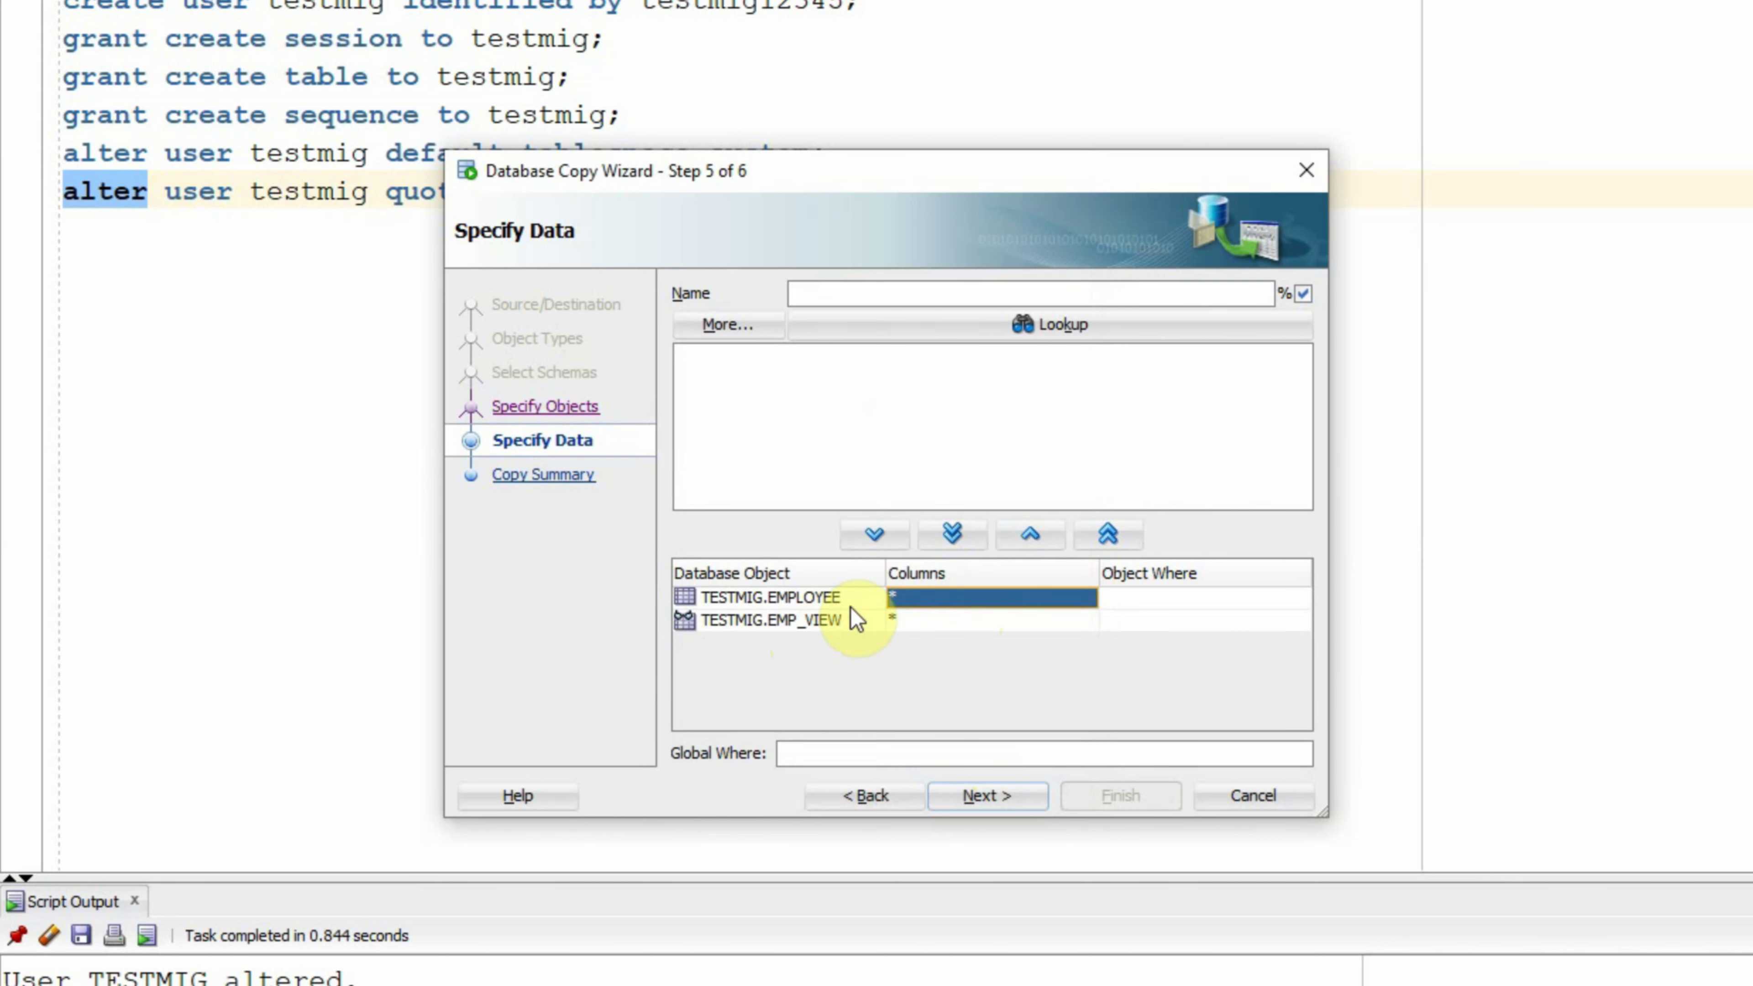
Step: Open the Data Where editor from the EMPLOYEE row's Object Where cell
left_click(1168, 600)
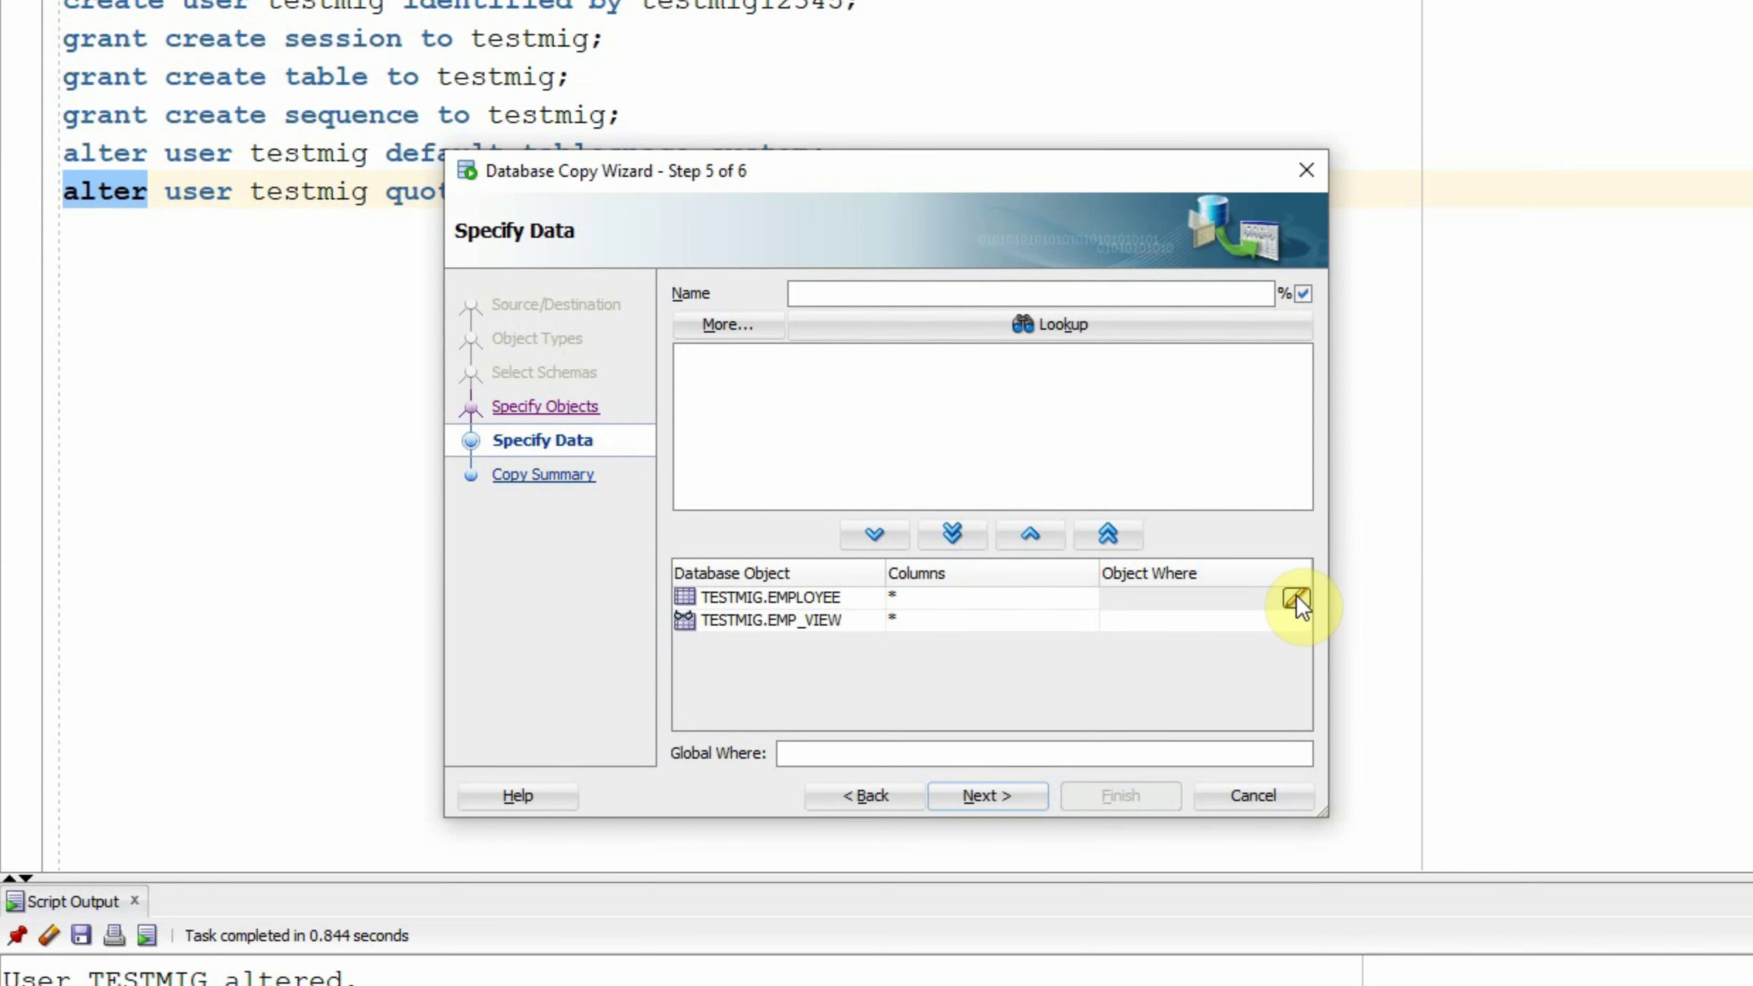
left_click(1295, 598)
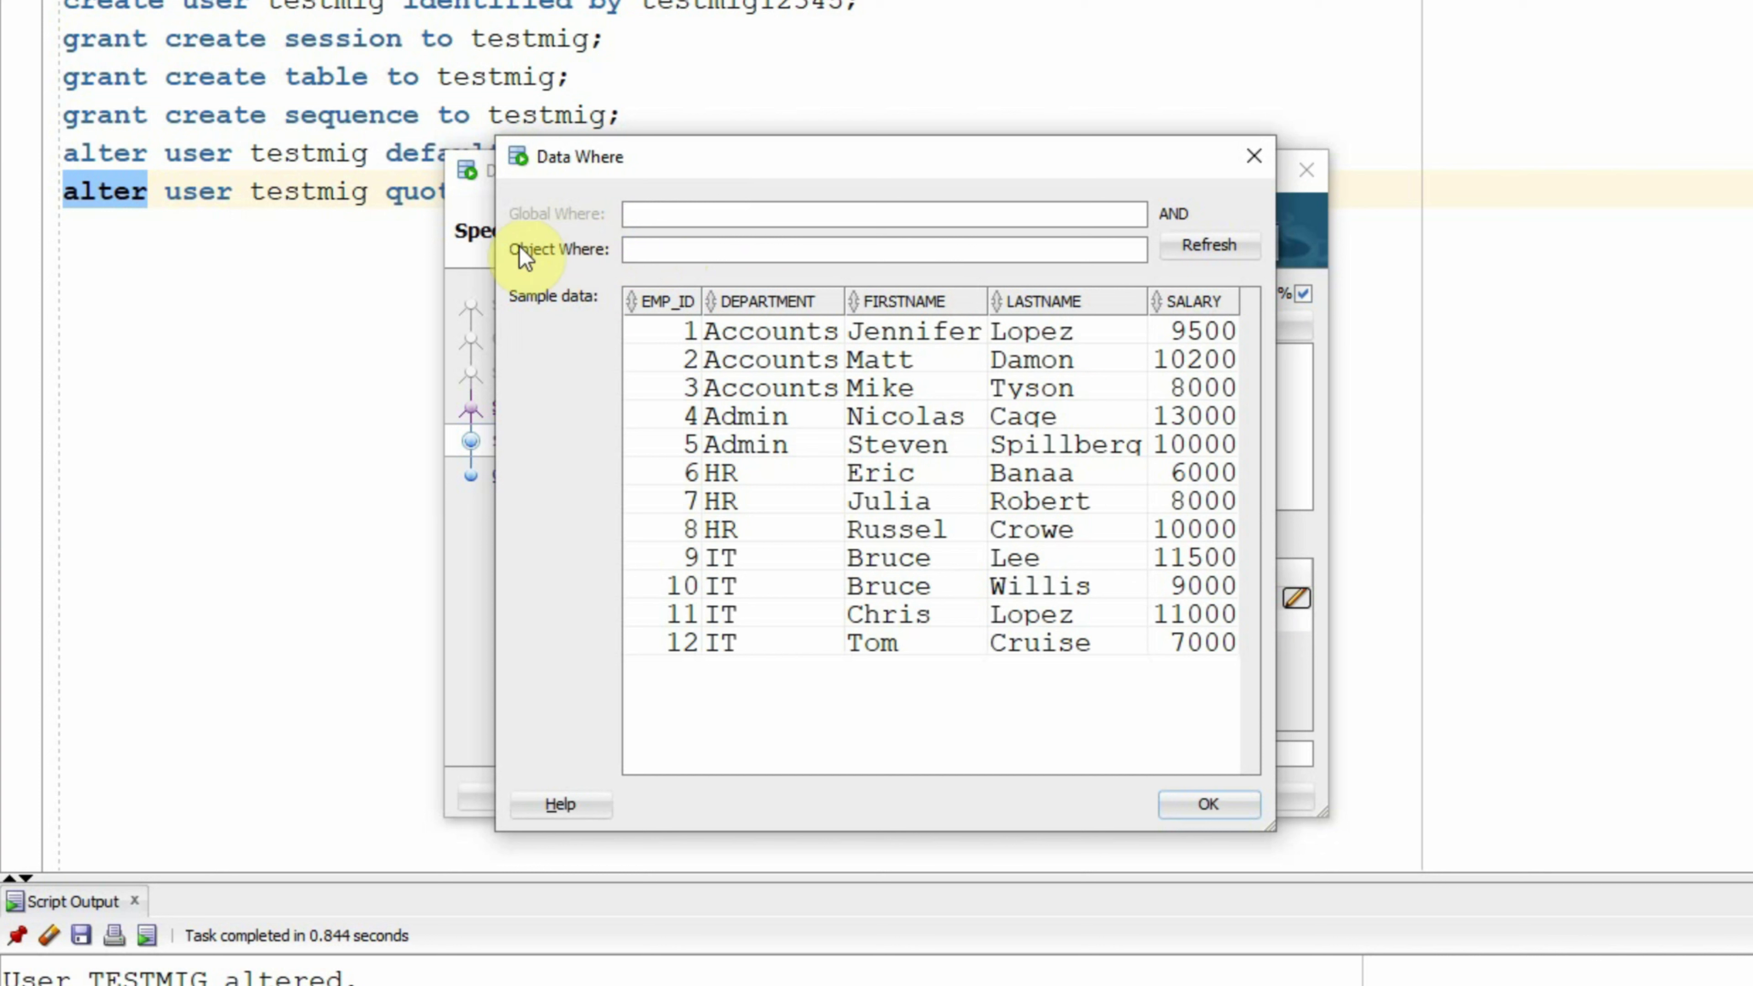
Step: Preview a salary<10000 filter on EMPLOYEE, then delete it and close with no filter
left_click(691, 247)
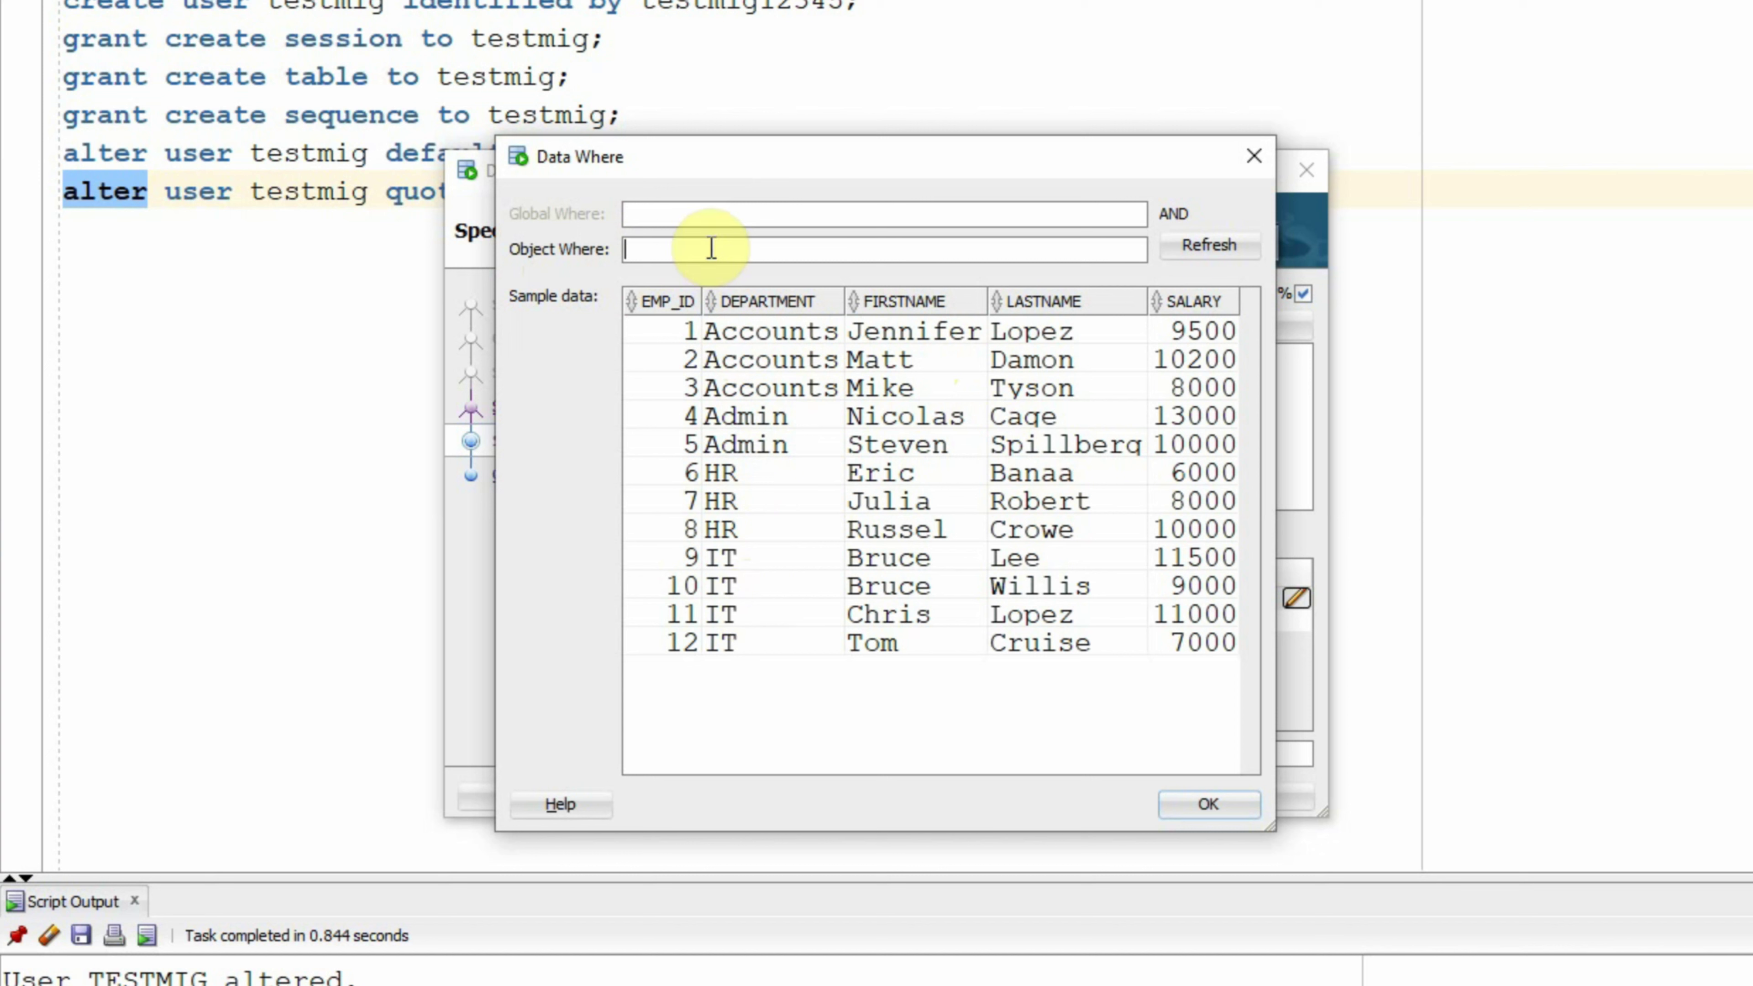
type("salary<10000")
left_click(1198, 249)
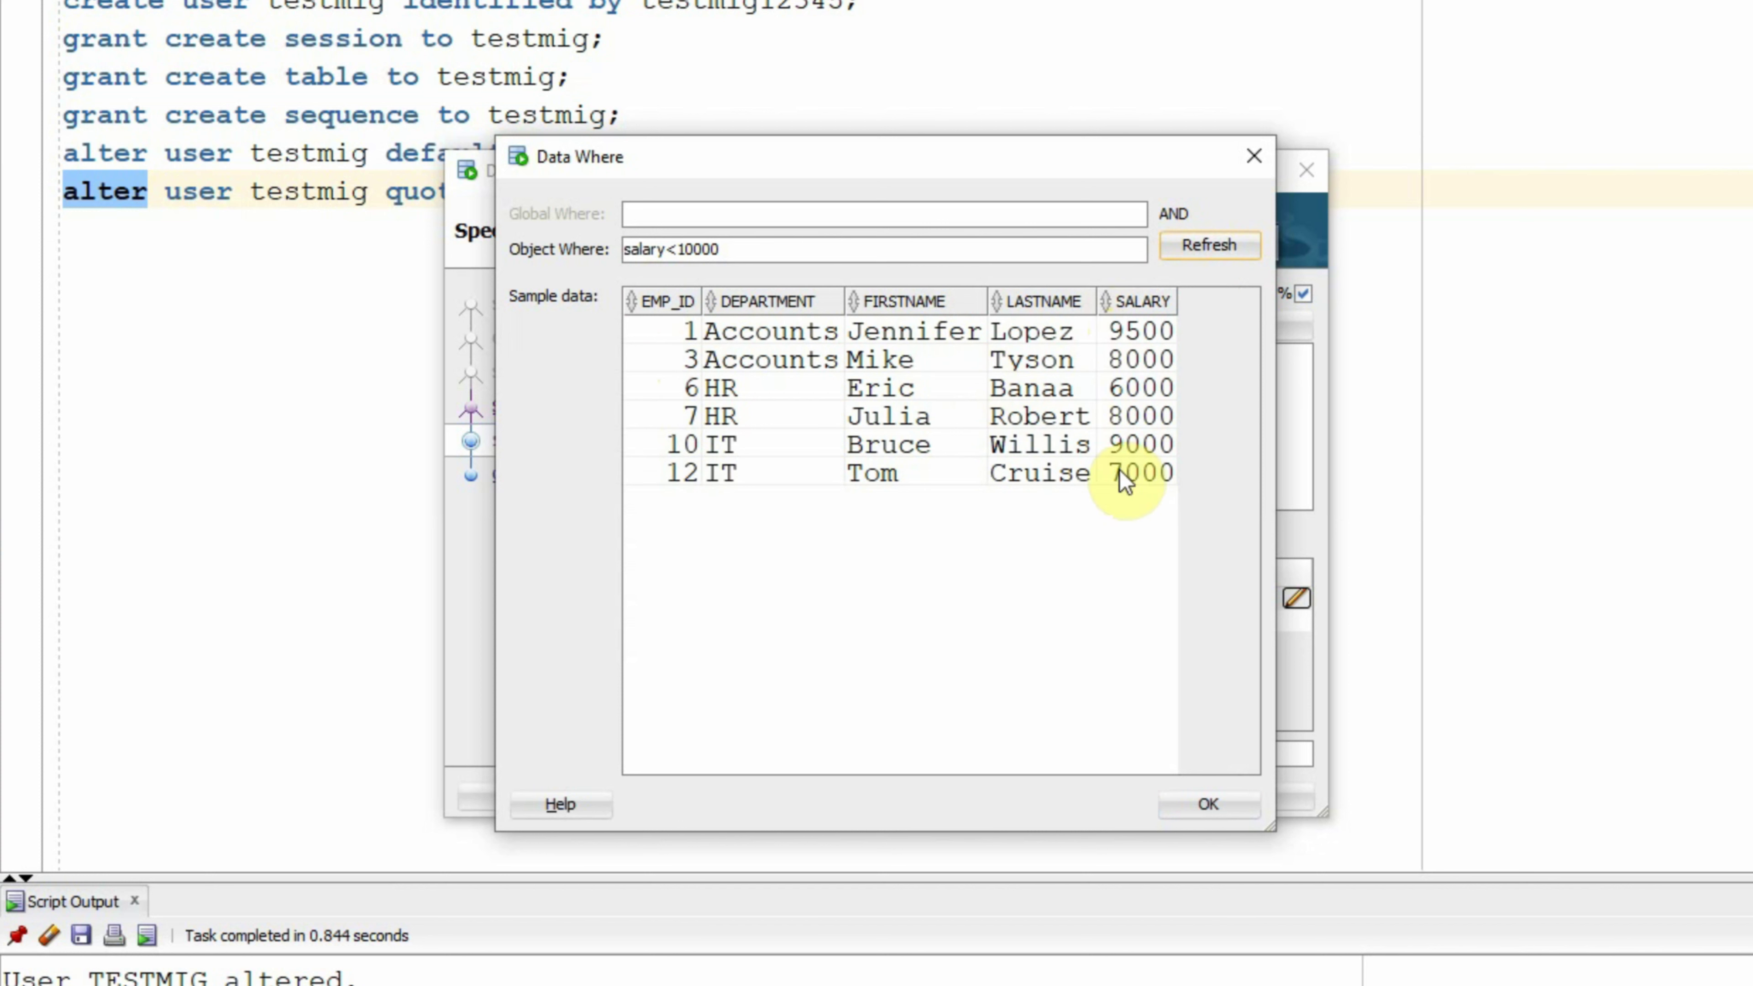
key("shift+Tab")
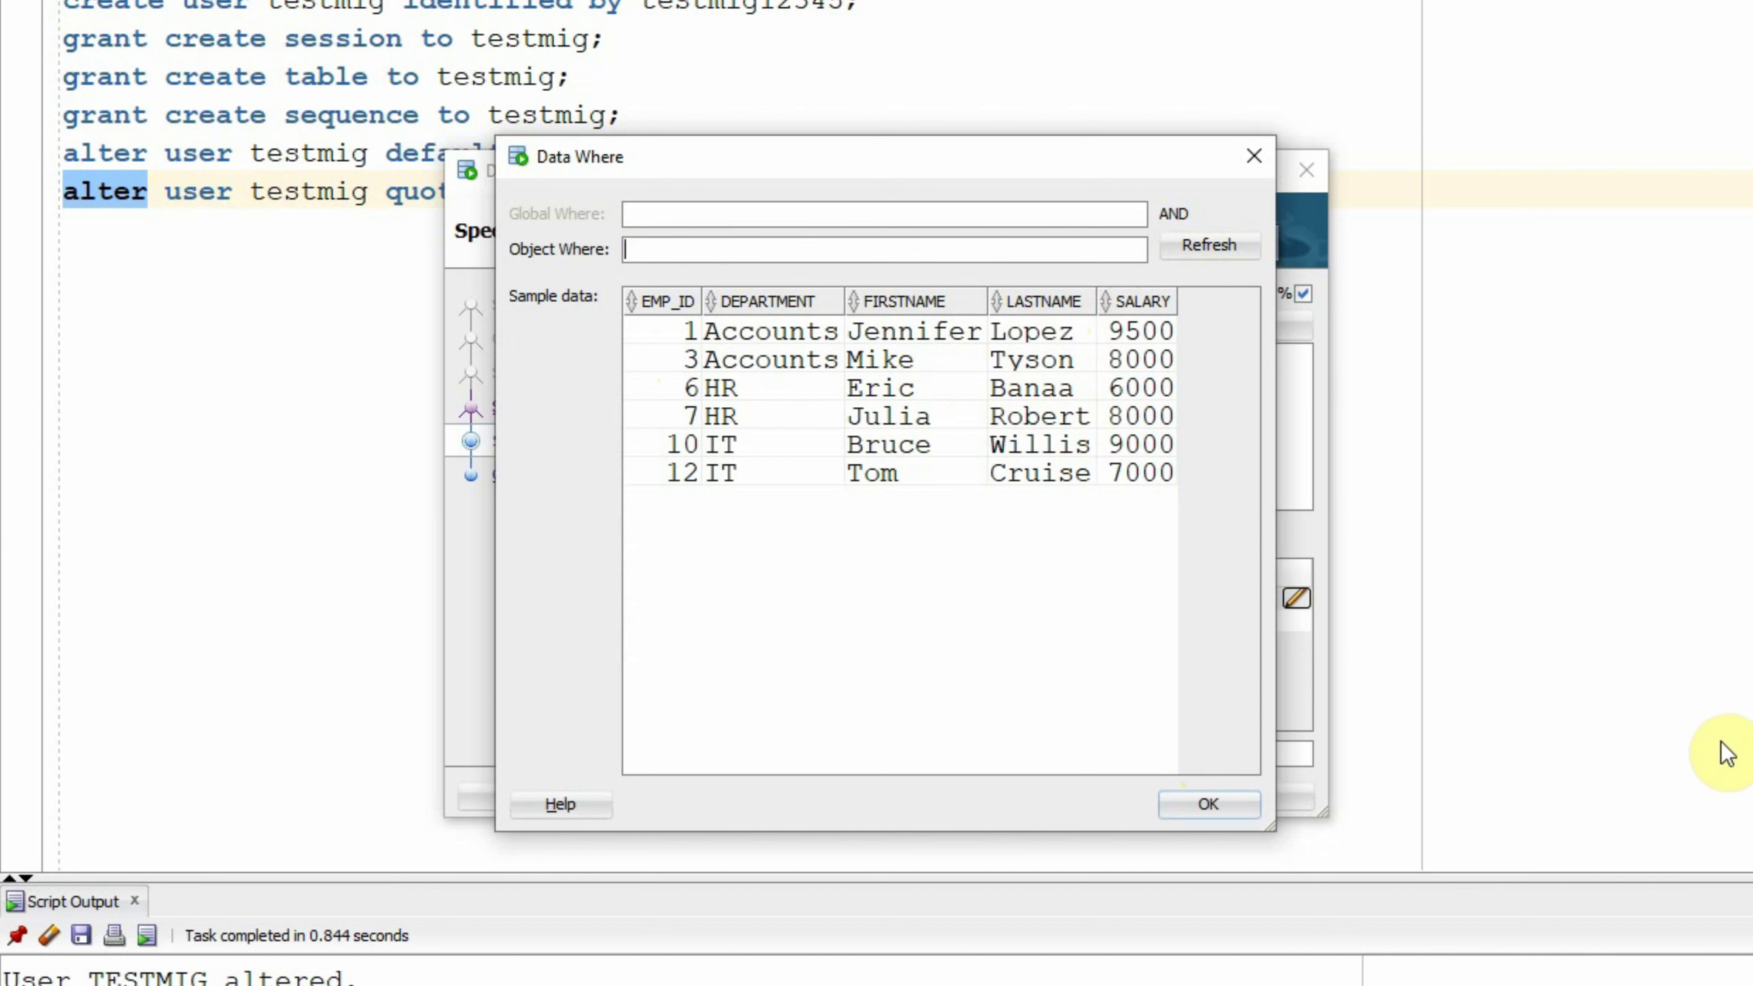
left_click(1217, 801)
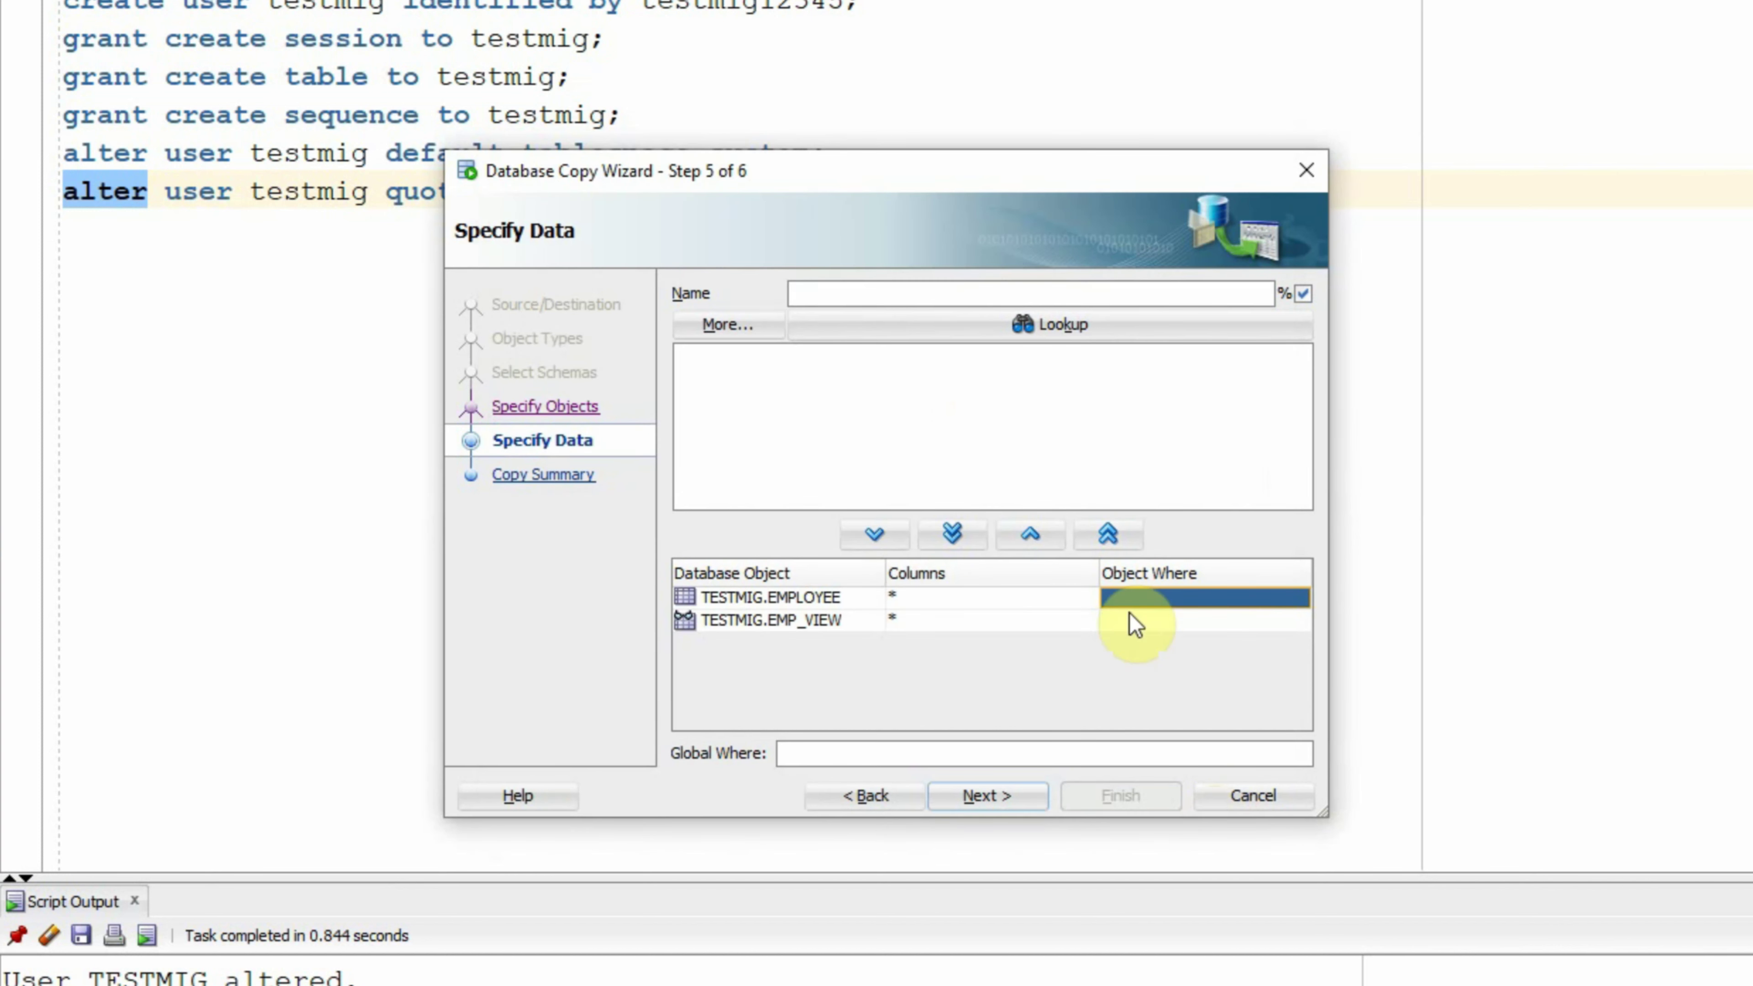
Step: Commit the empty EMPLOYEE row filter and advance to Step 6, Copy Summary
left_click(989, 620)
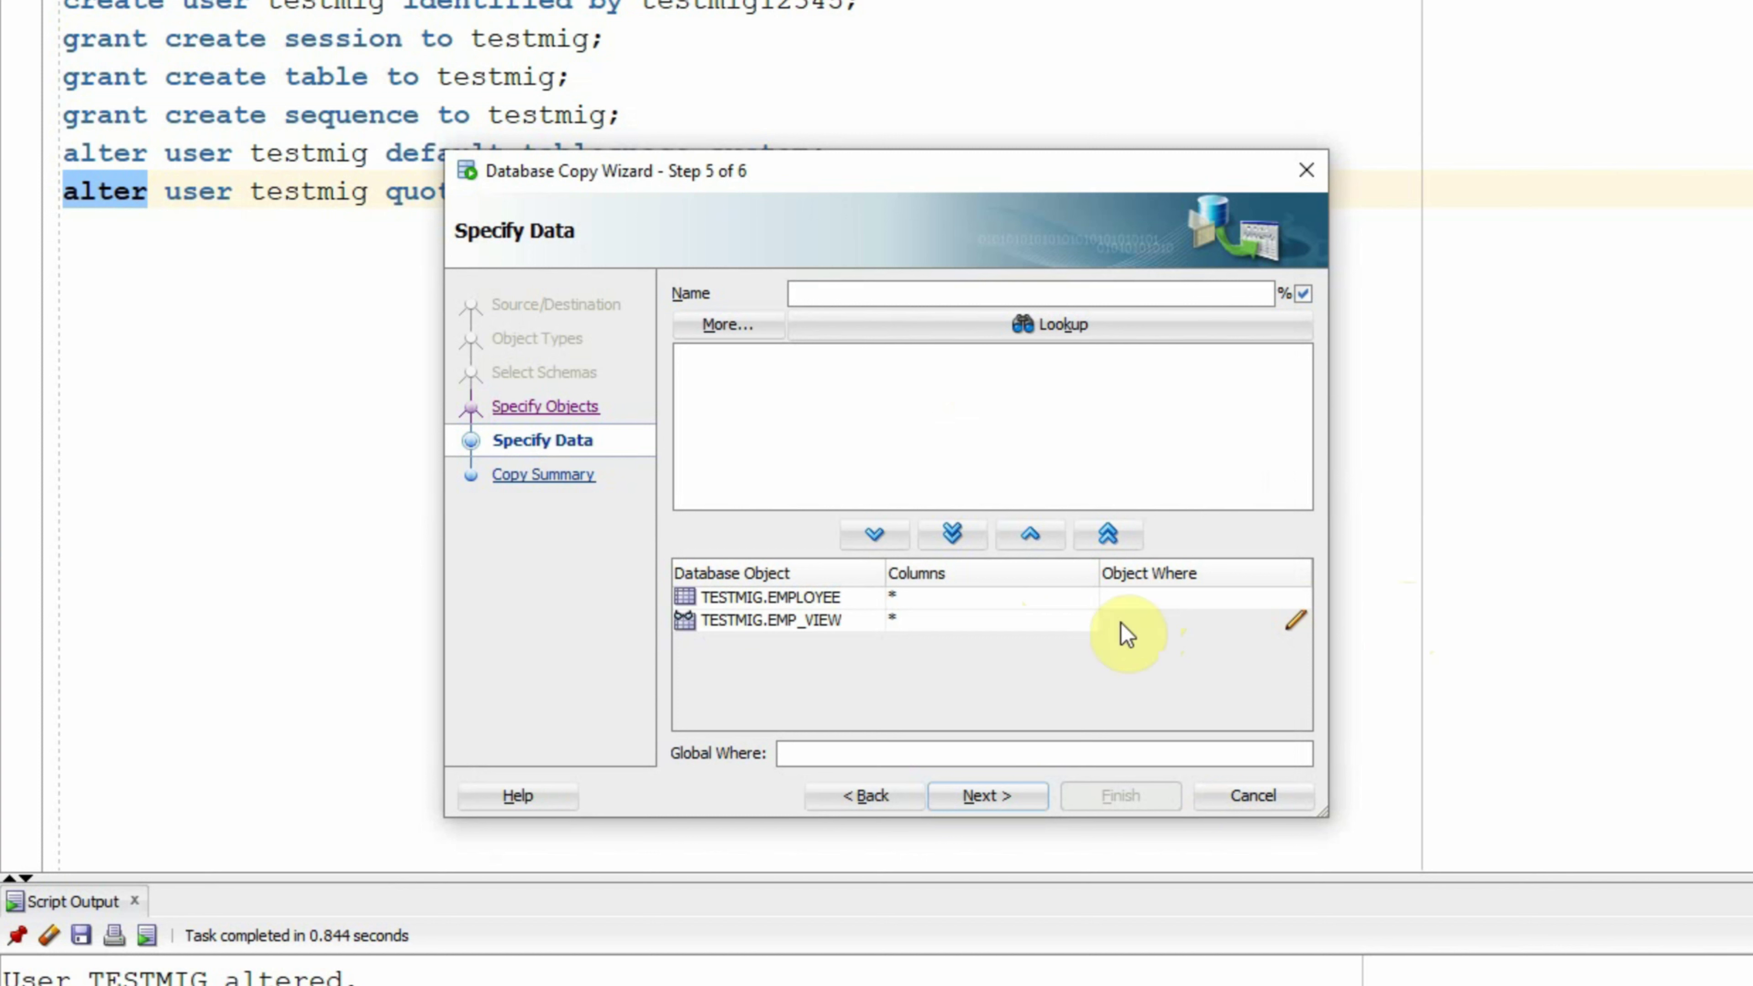
left_click(968, 799)
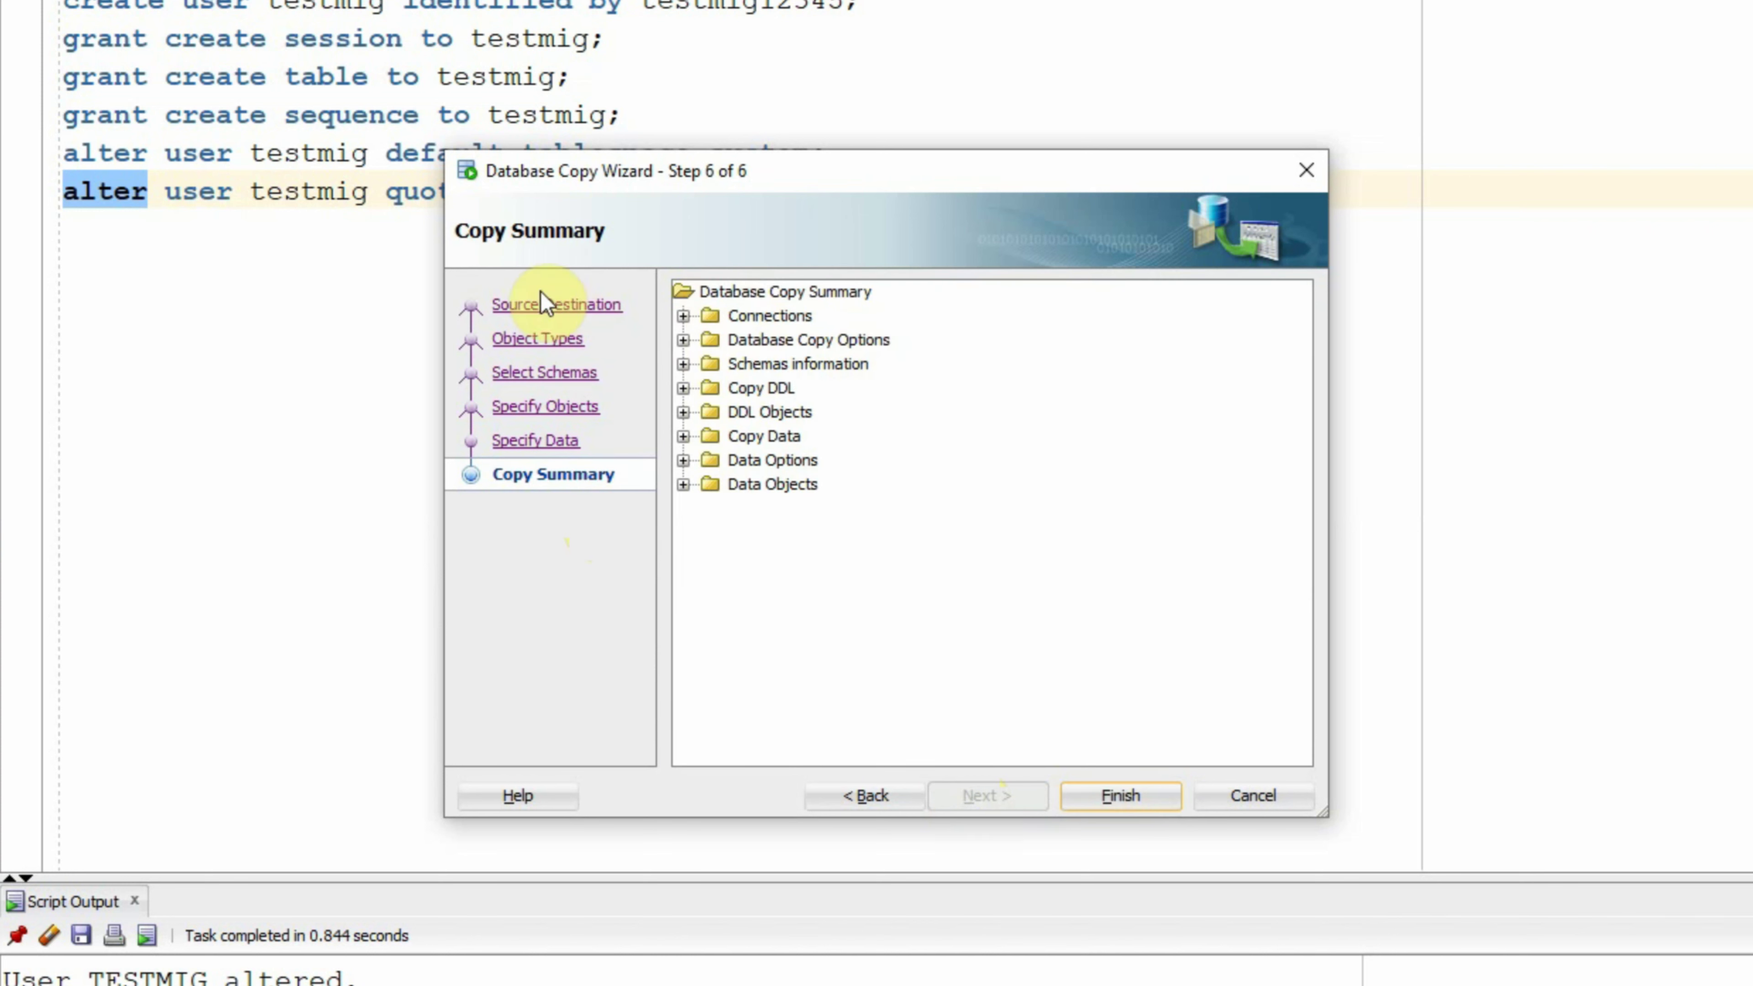
Step: Review the Connections, Copy Options, Copy DDL and DDL Objects summaries, then run the copy
left_click(684, 317)
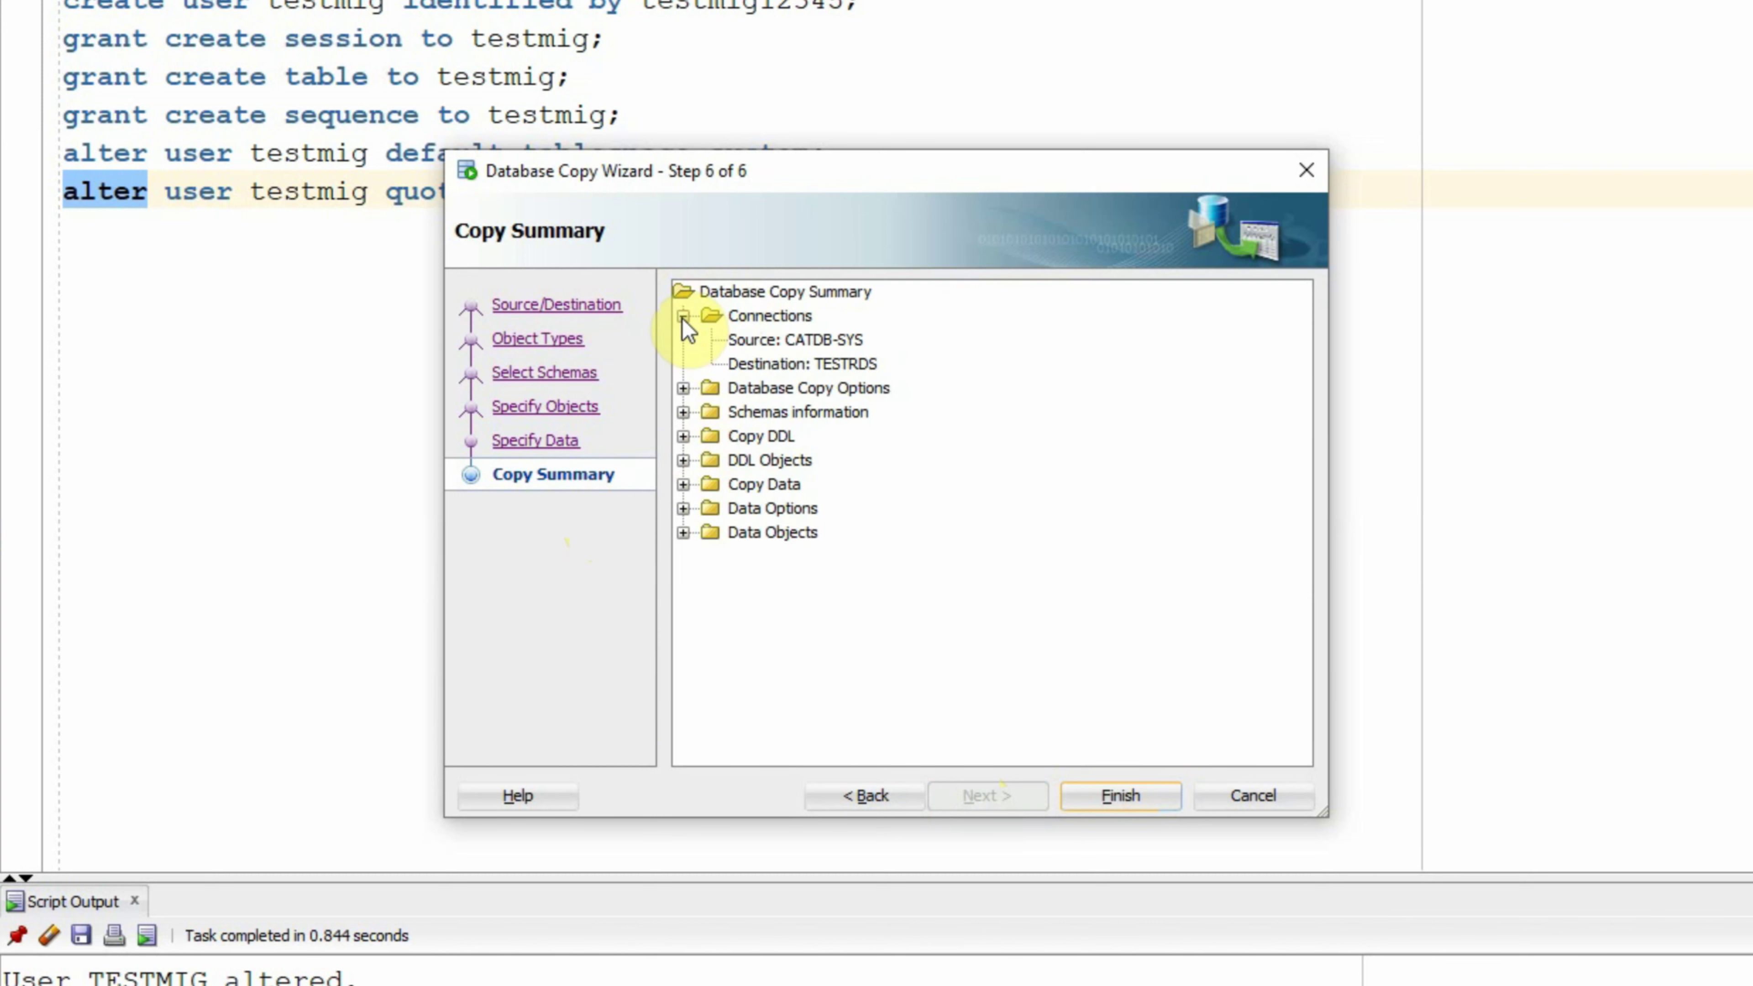
left_click(682, 317)
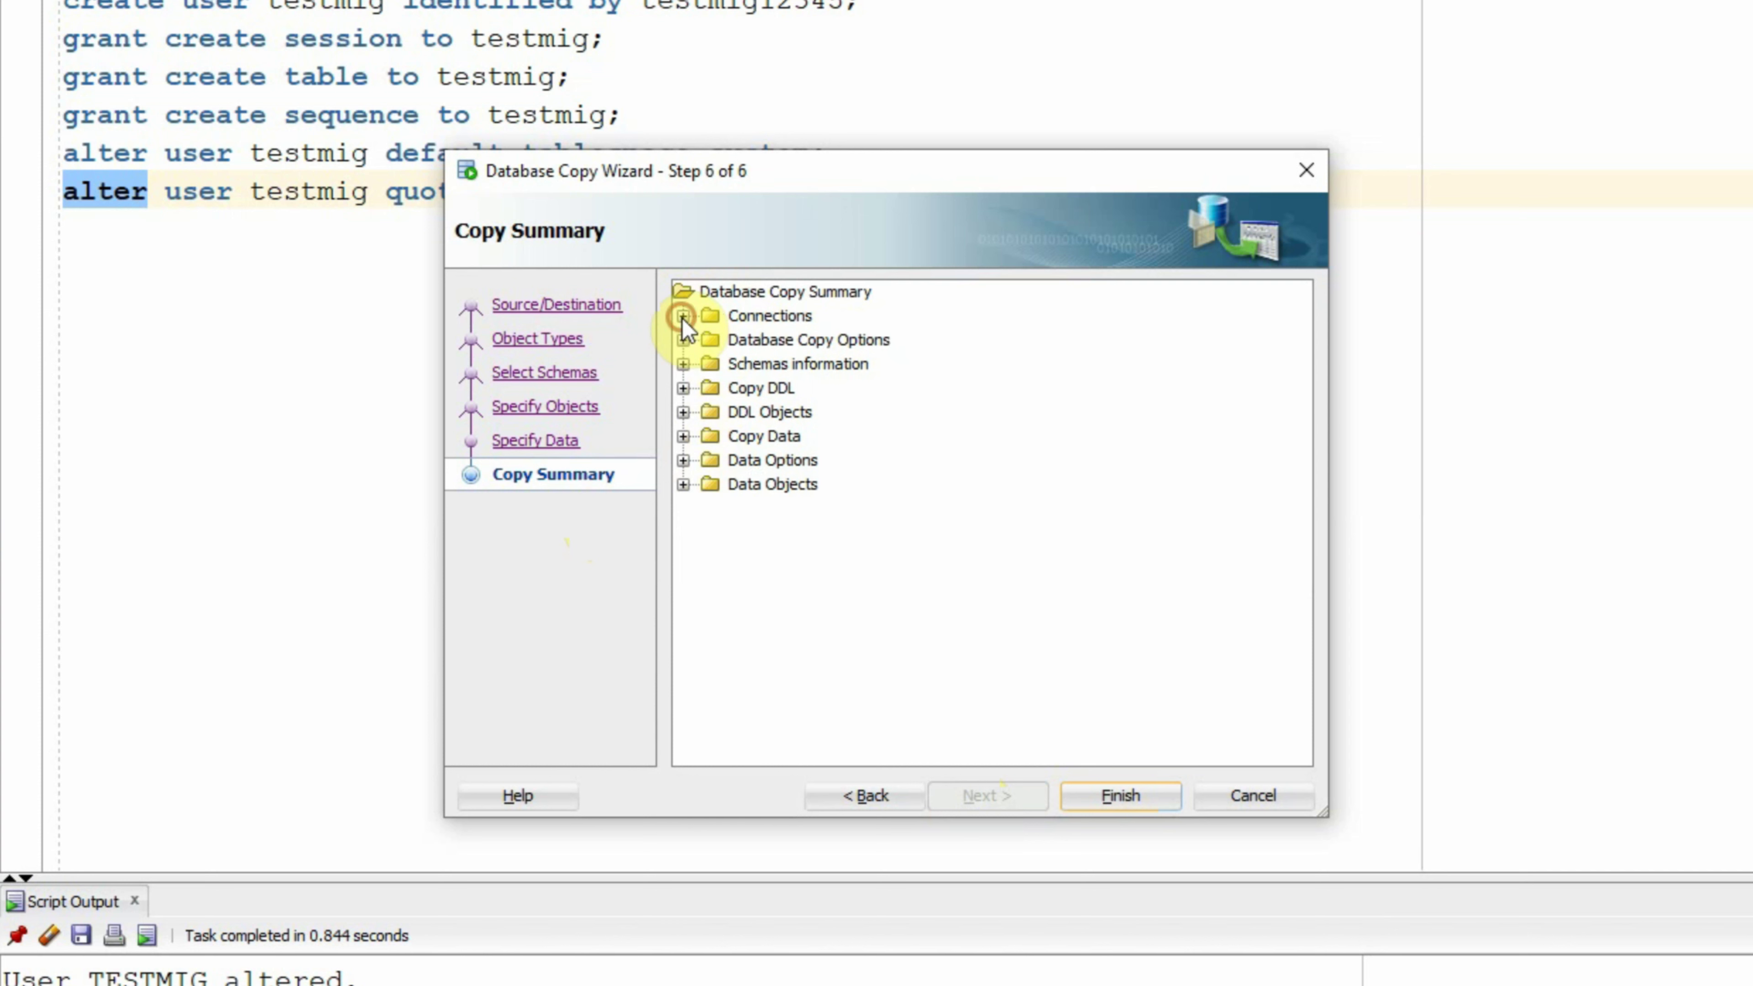
left_click(684, 340)
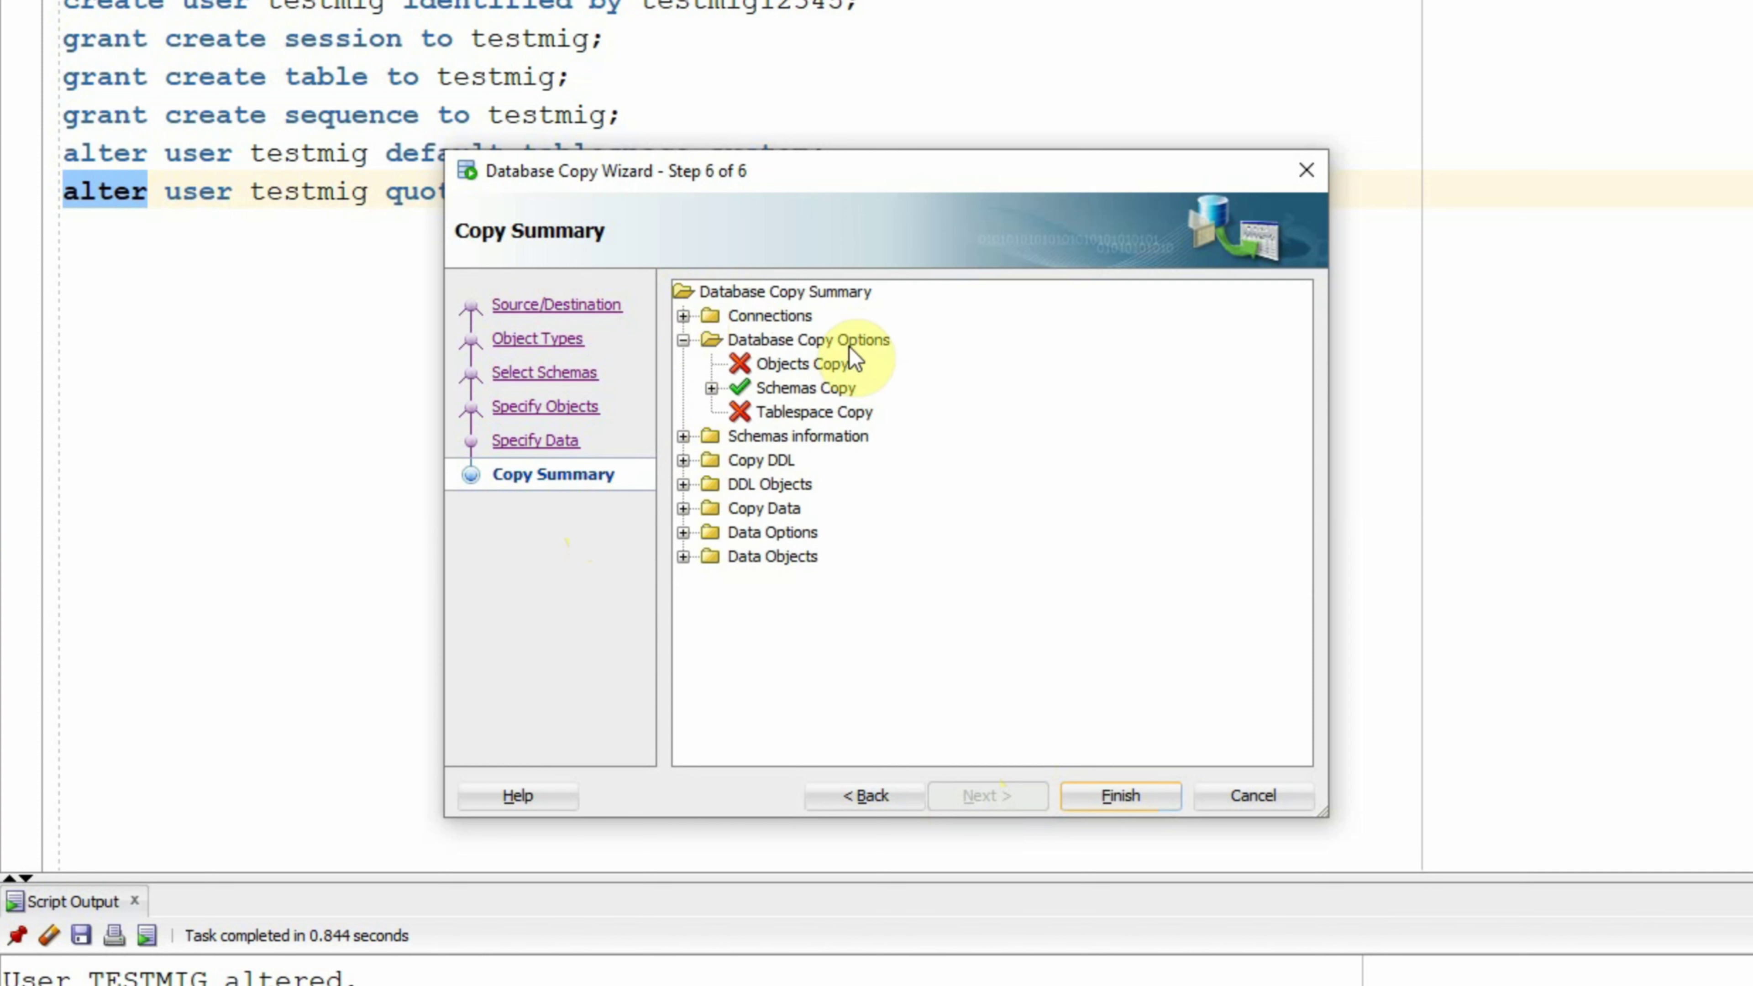
left_click(684, 341)
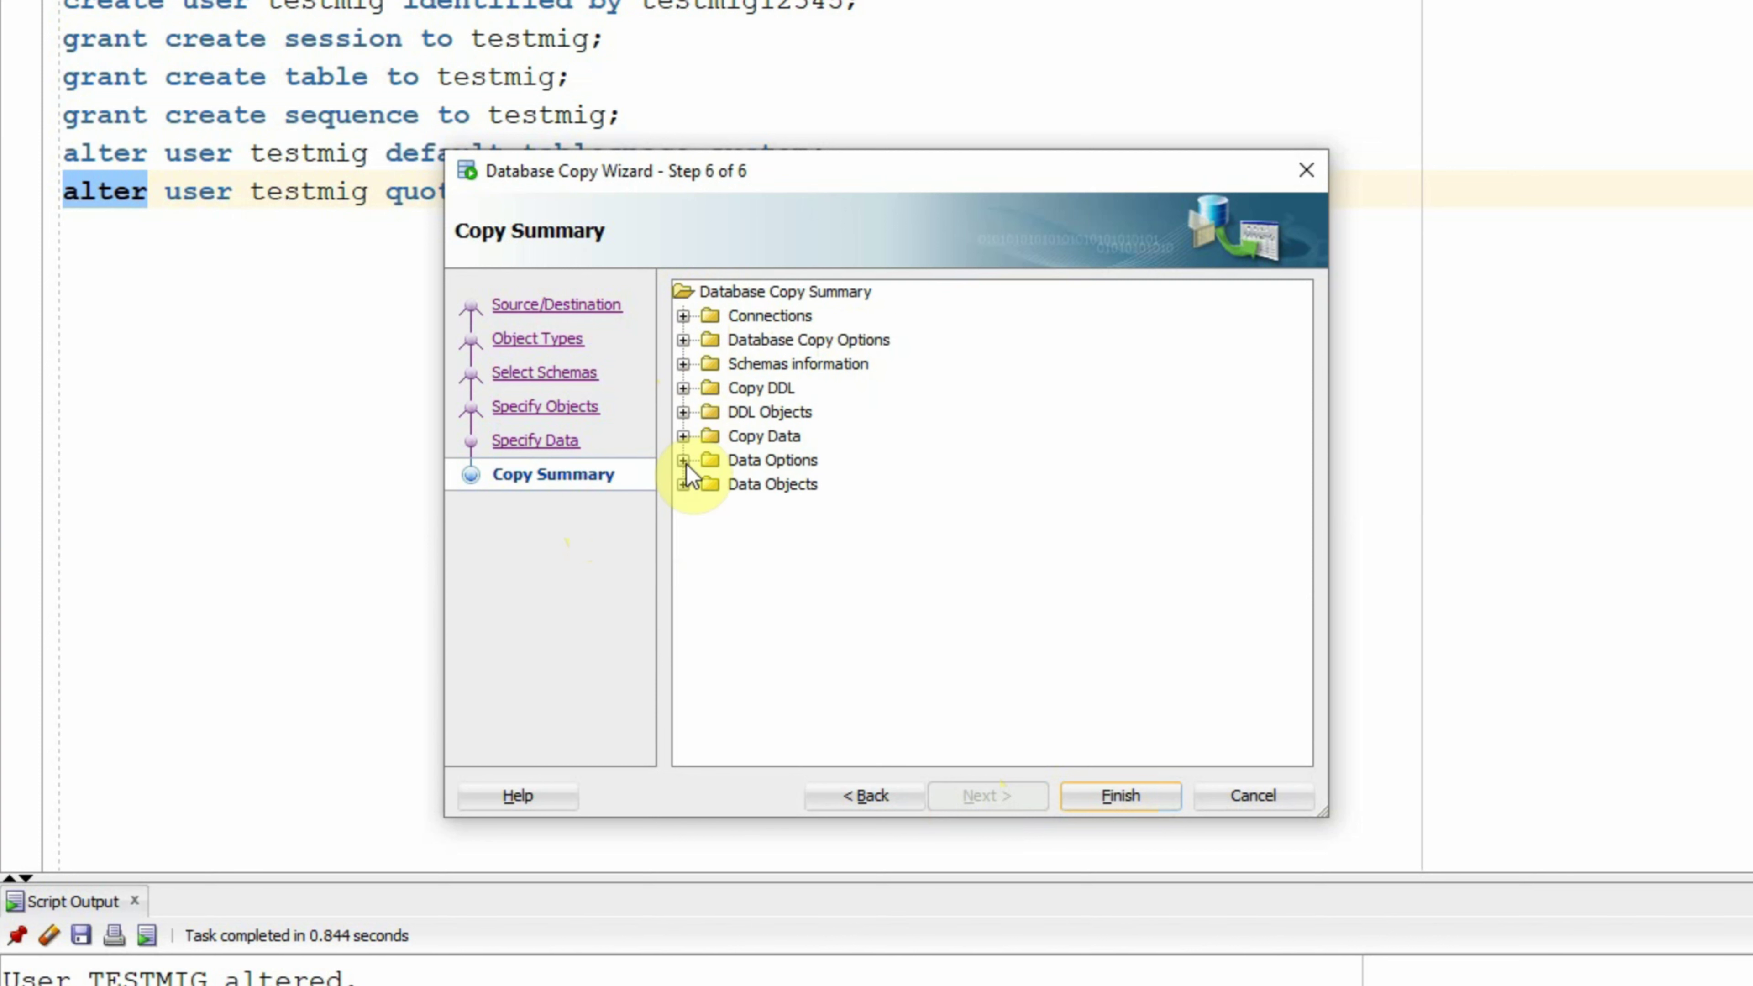
left_click(684, 390)
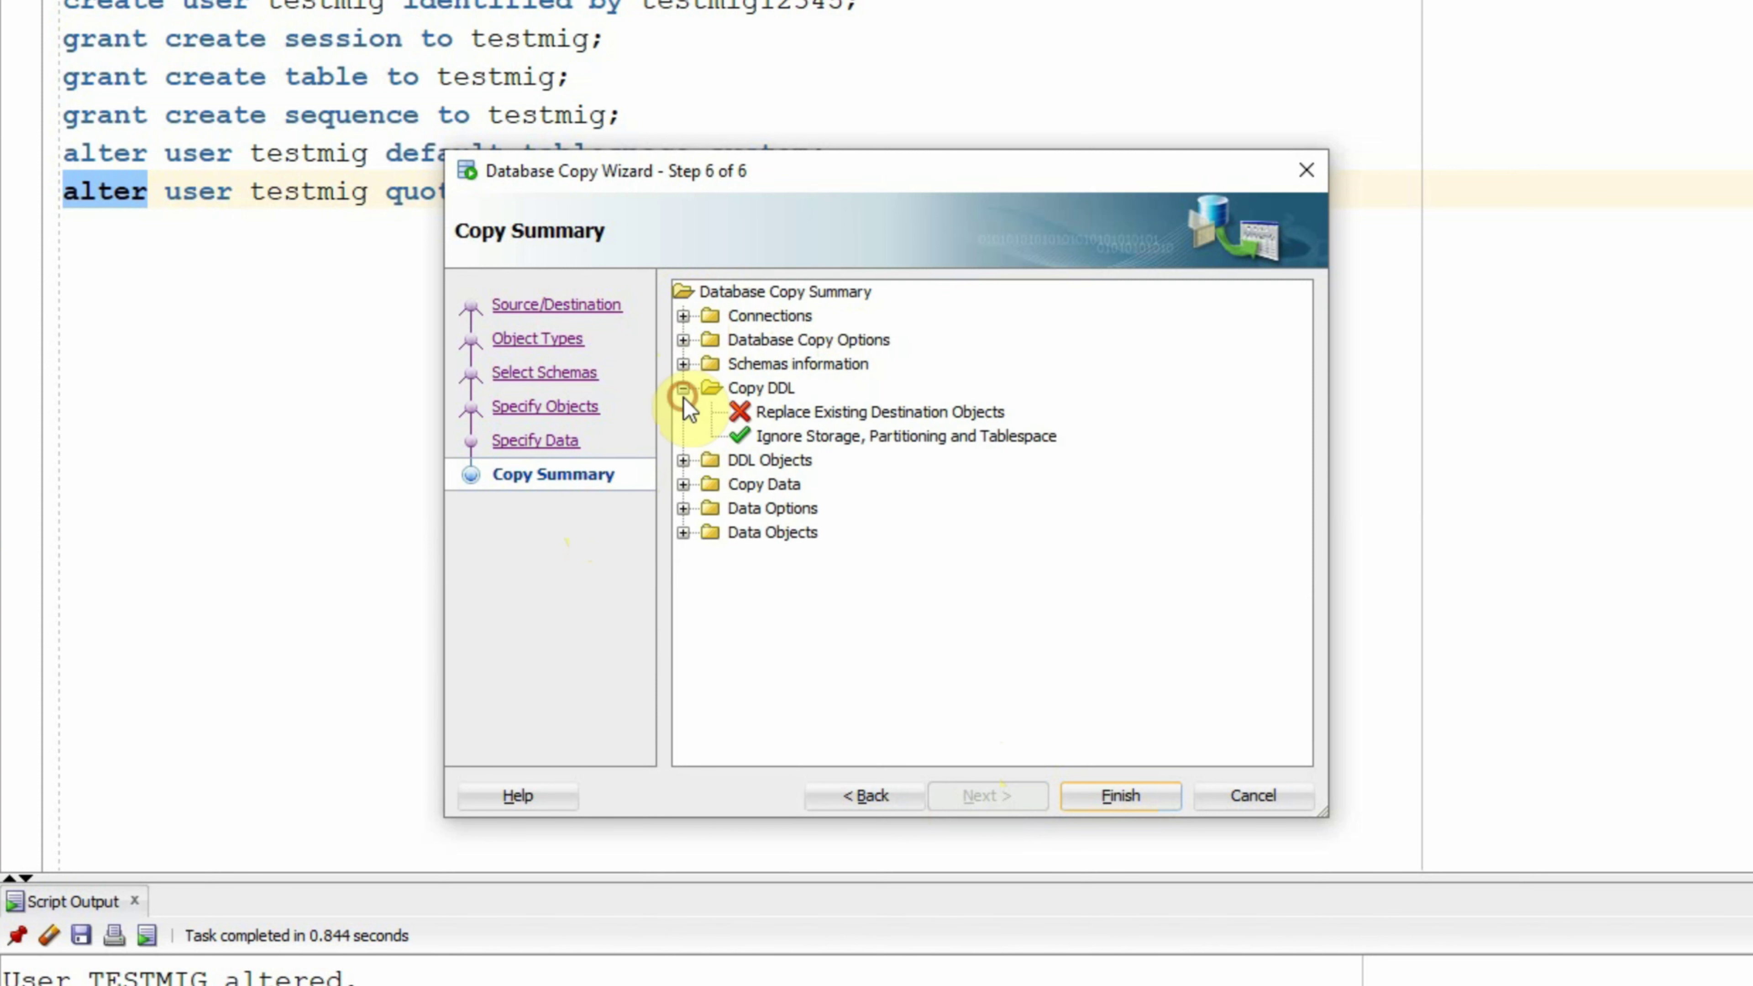
left_click(683, 389)
left_click(683, 412)
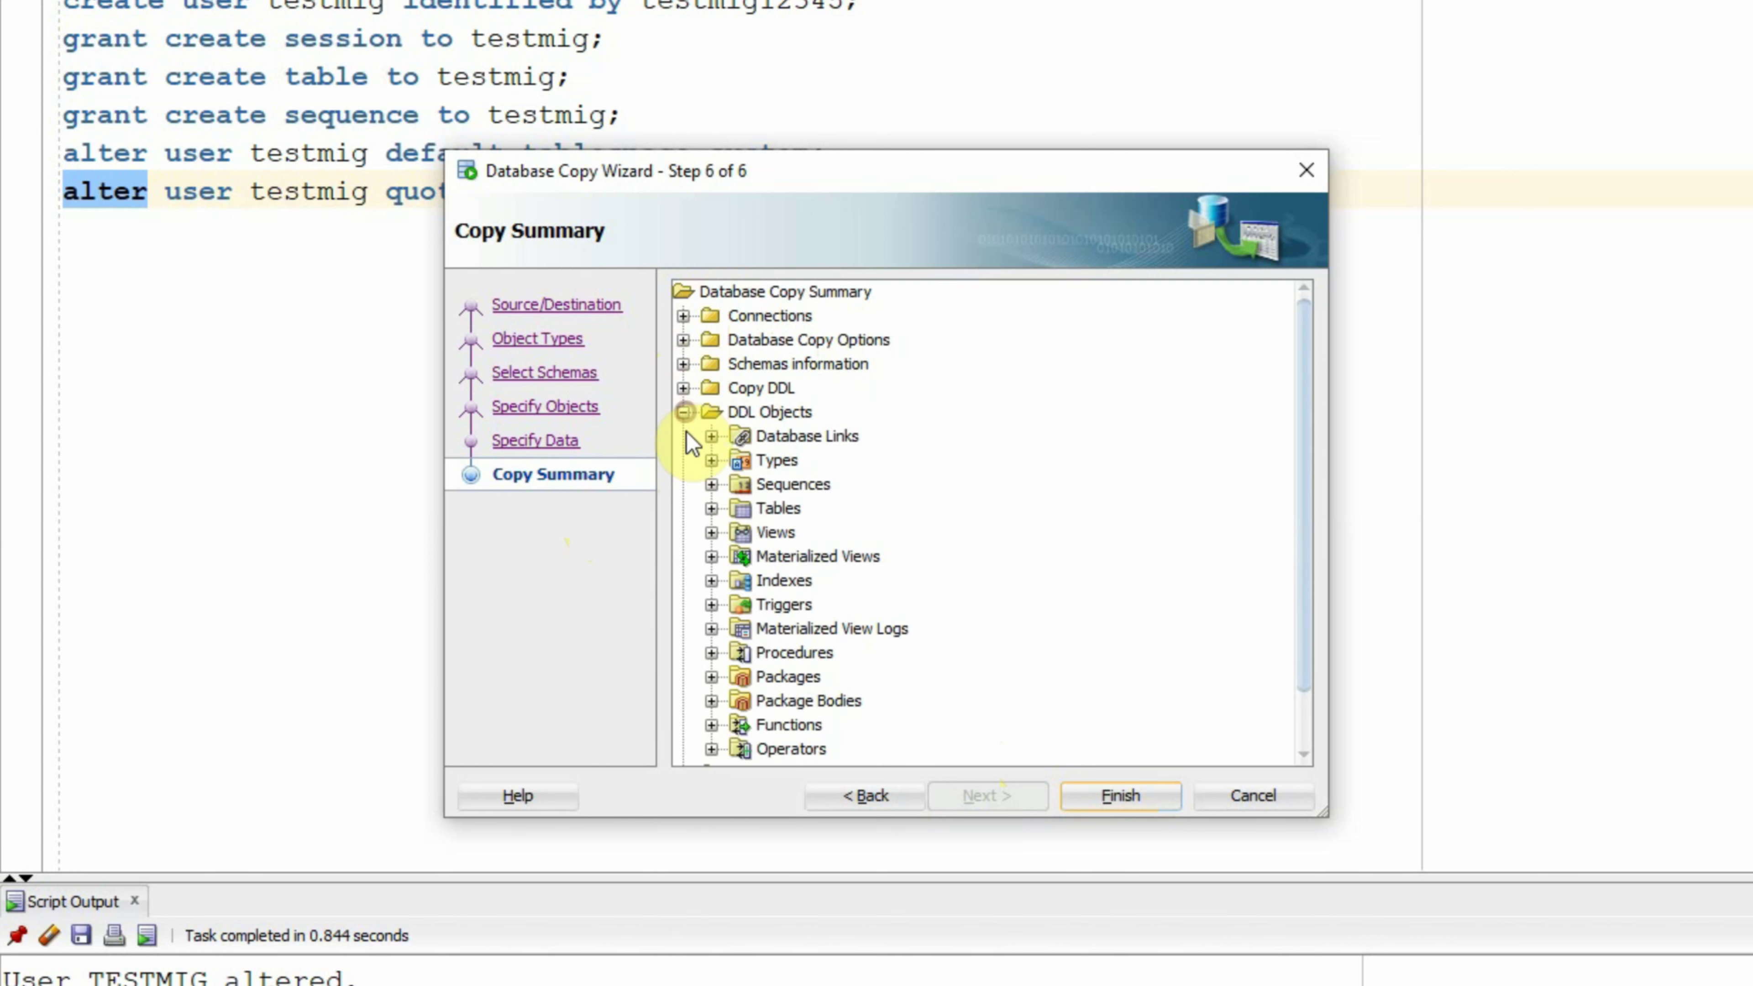
left_click(683, 413)
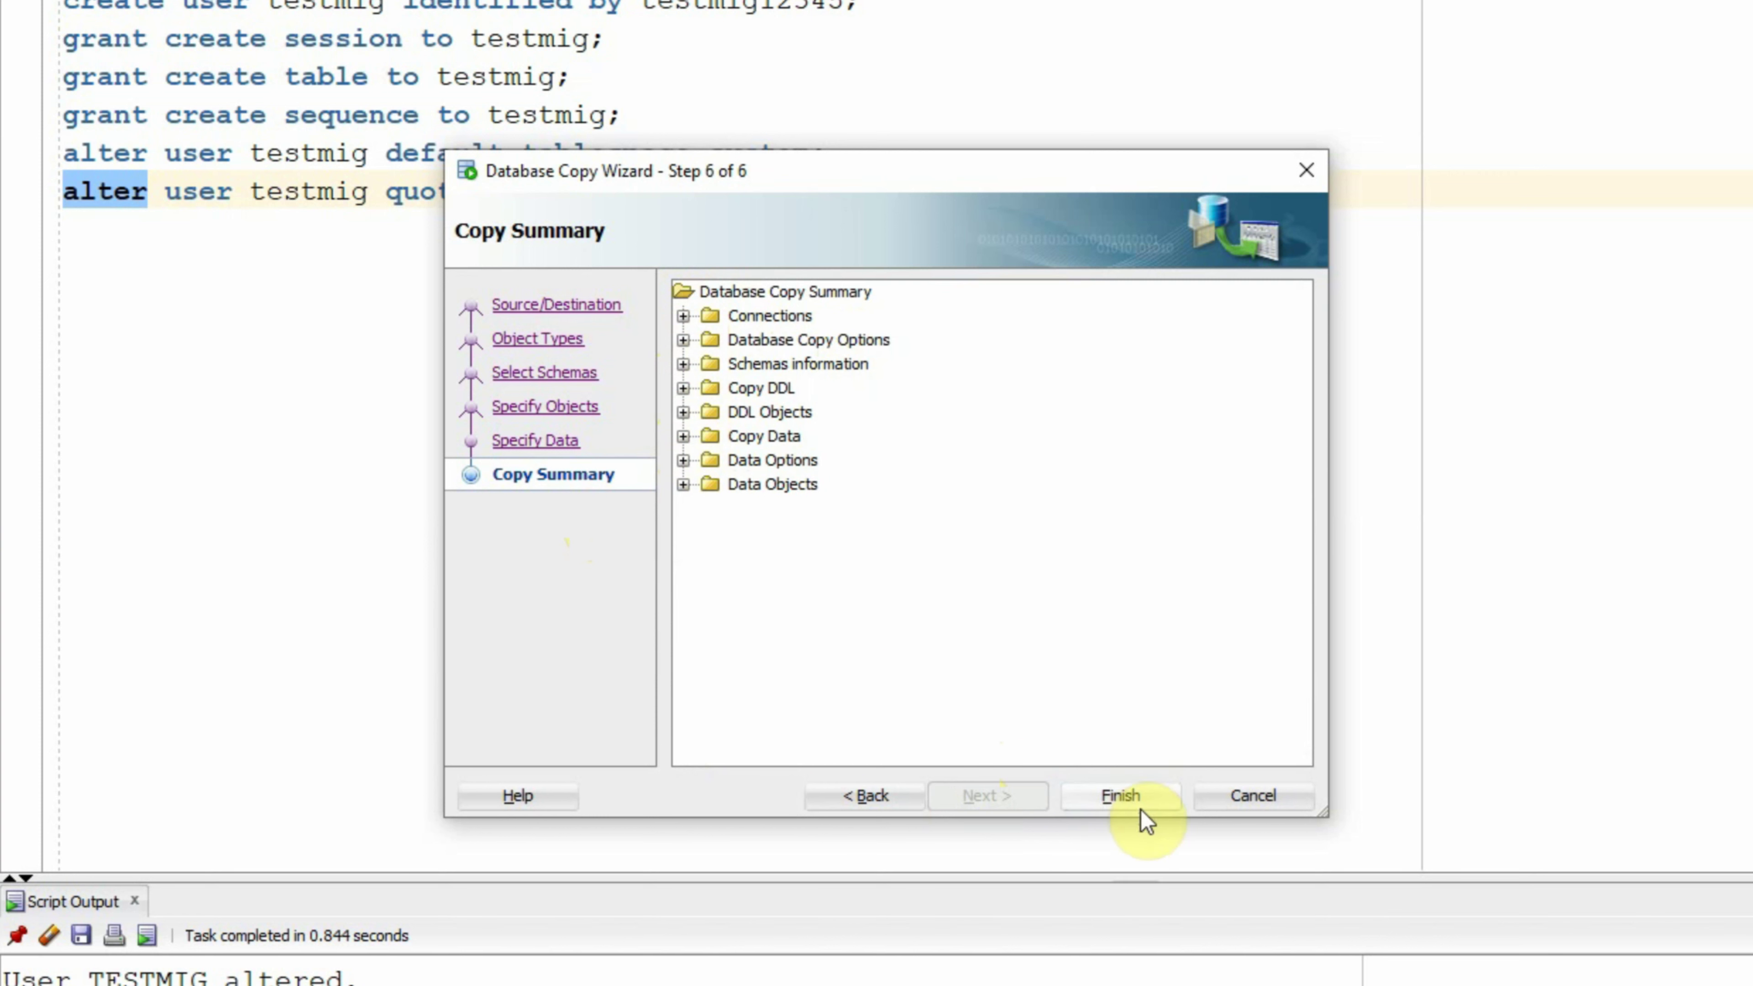
left_click(1125, 801)
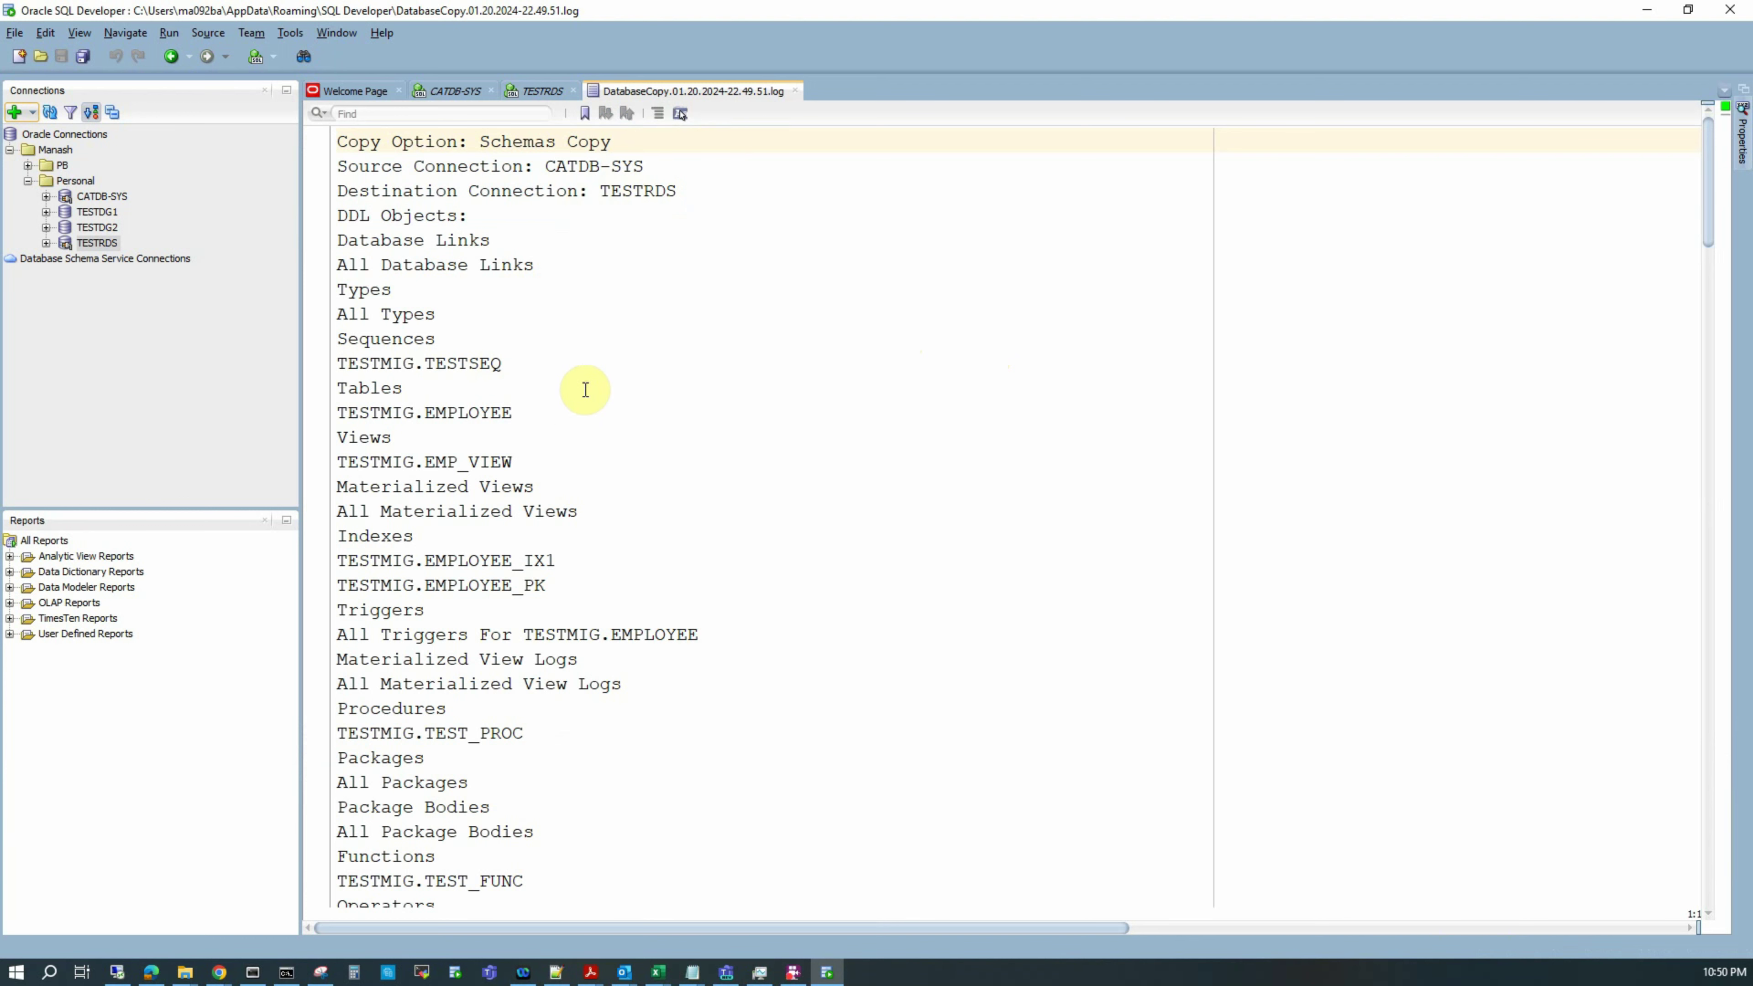
Step: Scroll the DatabaseCopy log for copied TESTMIG objects and 12 EMPLOYEE rows, then return to top
scroll(603, 412, "down", 4)
scroll(605, 421, "down", 18)
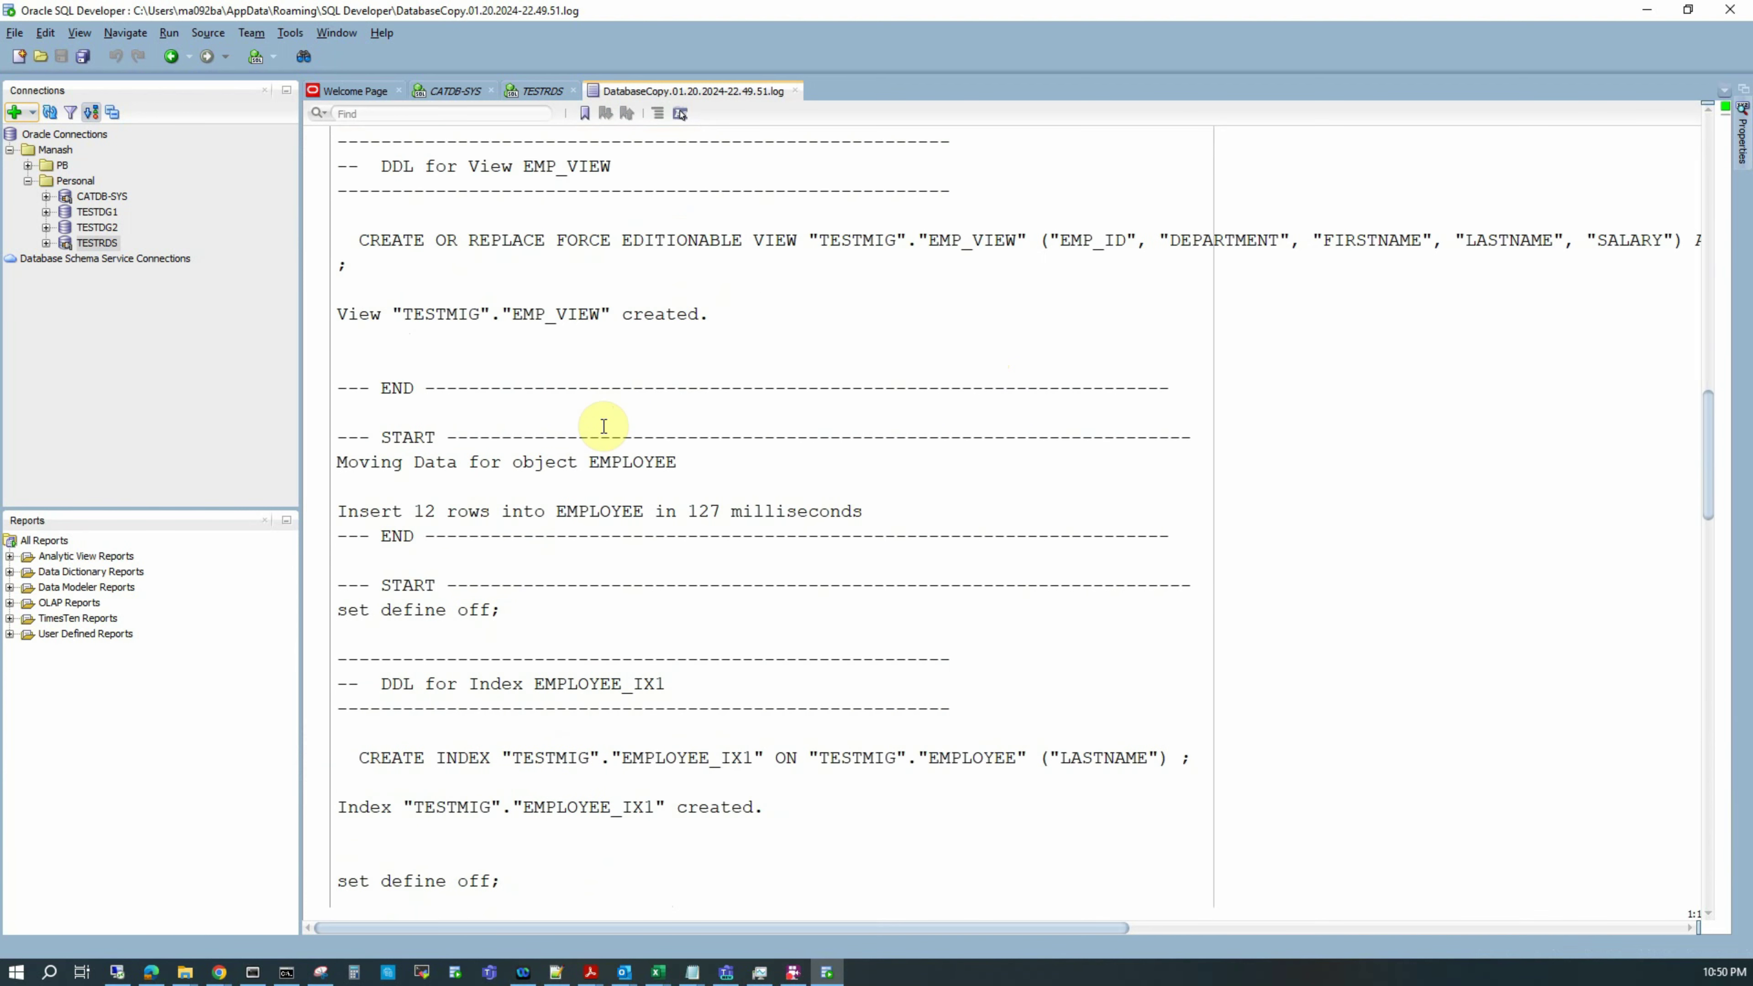
key("ctrl+Home")
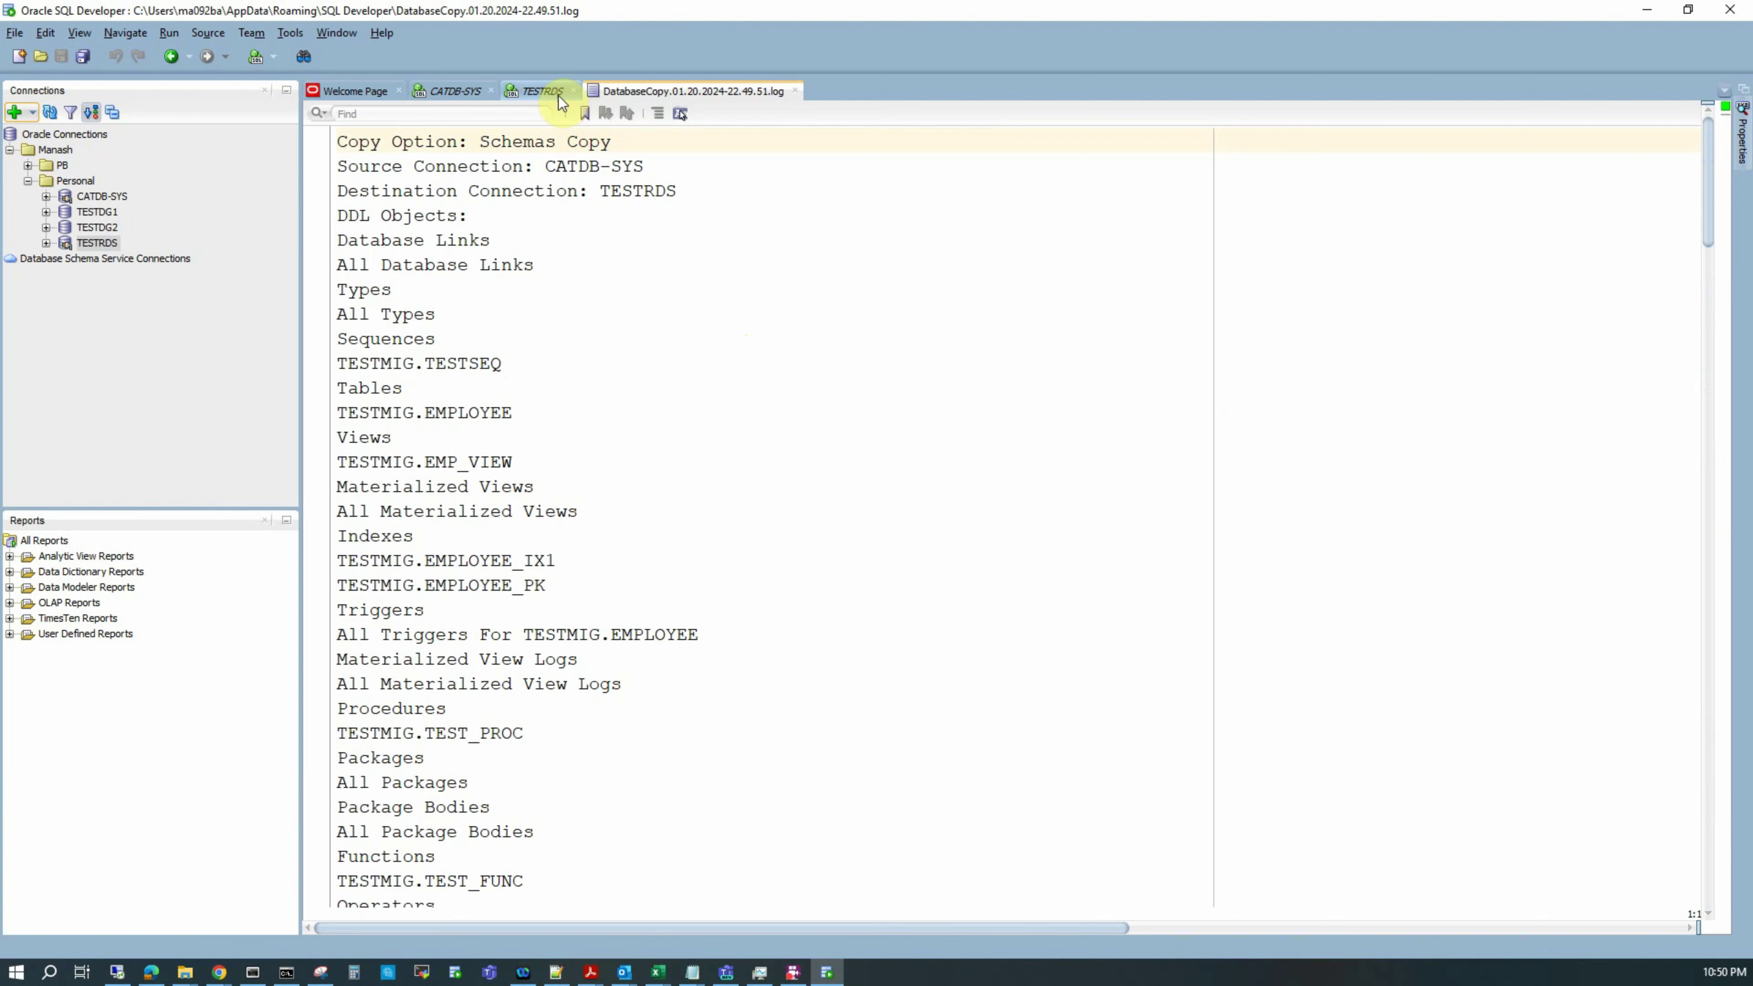
Step: Paste the TESTMIG dba_objects count-by-type query into the TESTRDS worksheet and run it
left_click(535, 93)
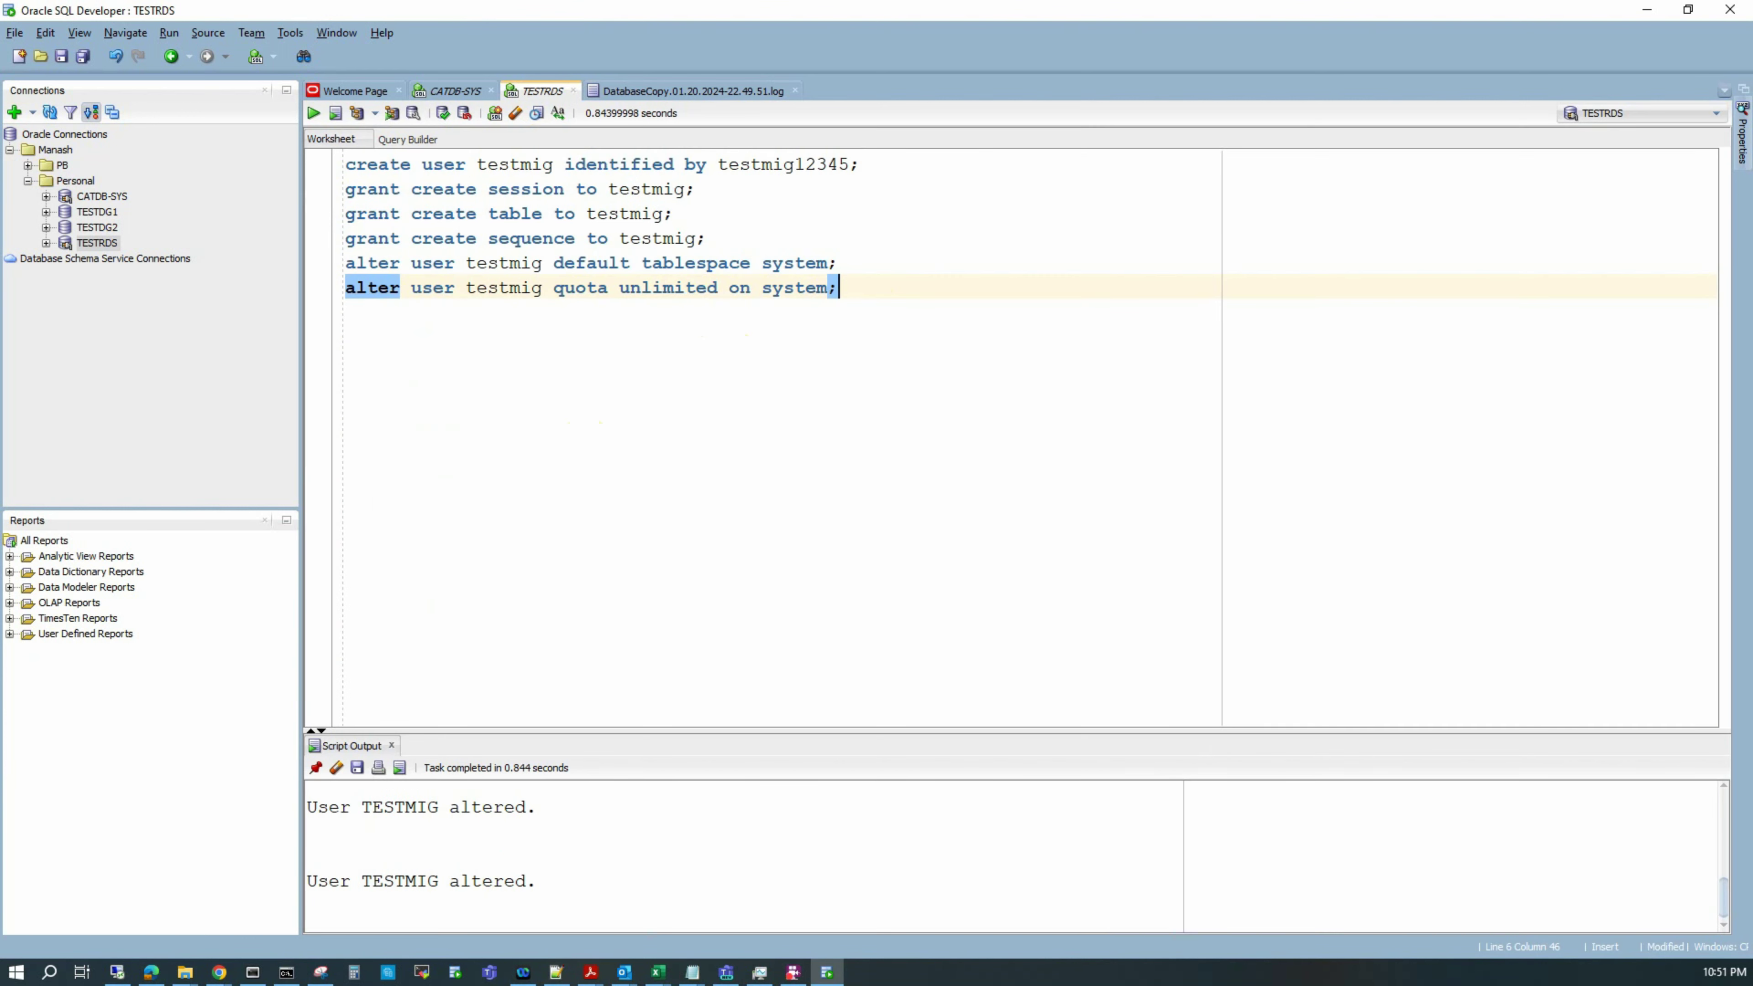
key("Return")
key("Return")
key("Return")
key("Return")
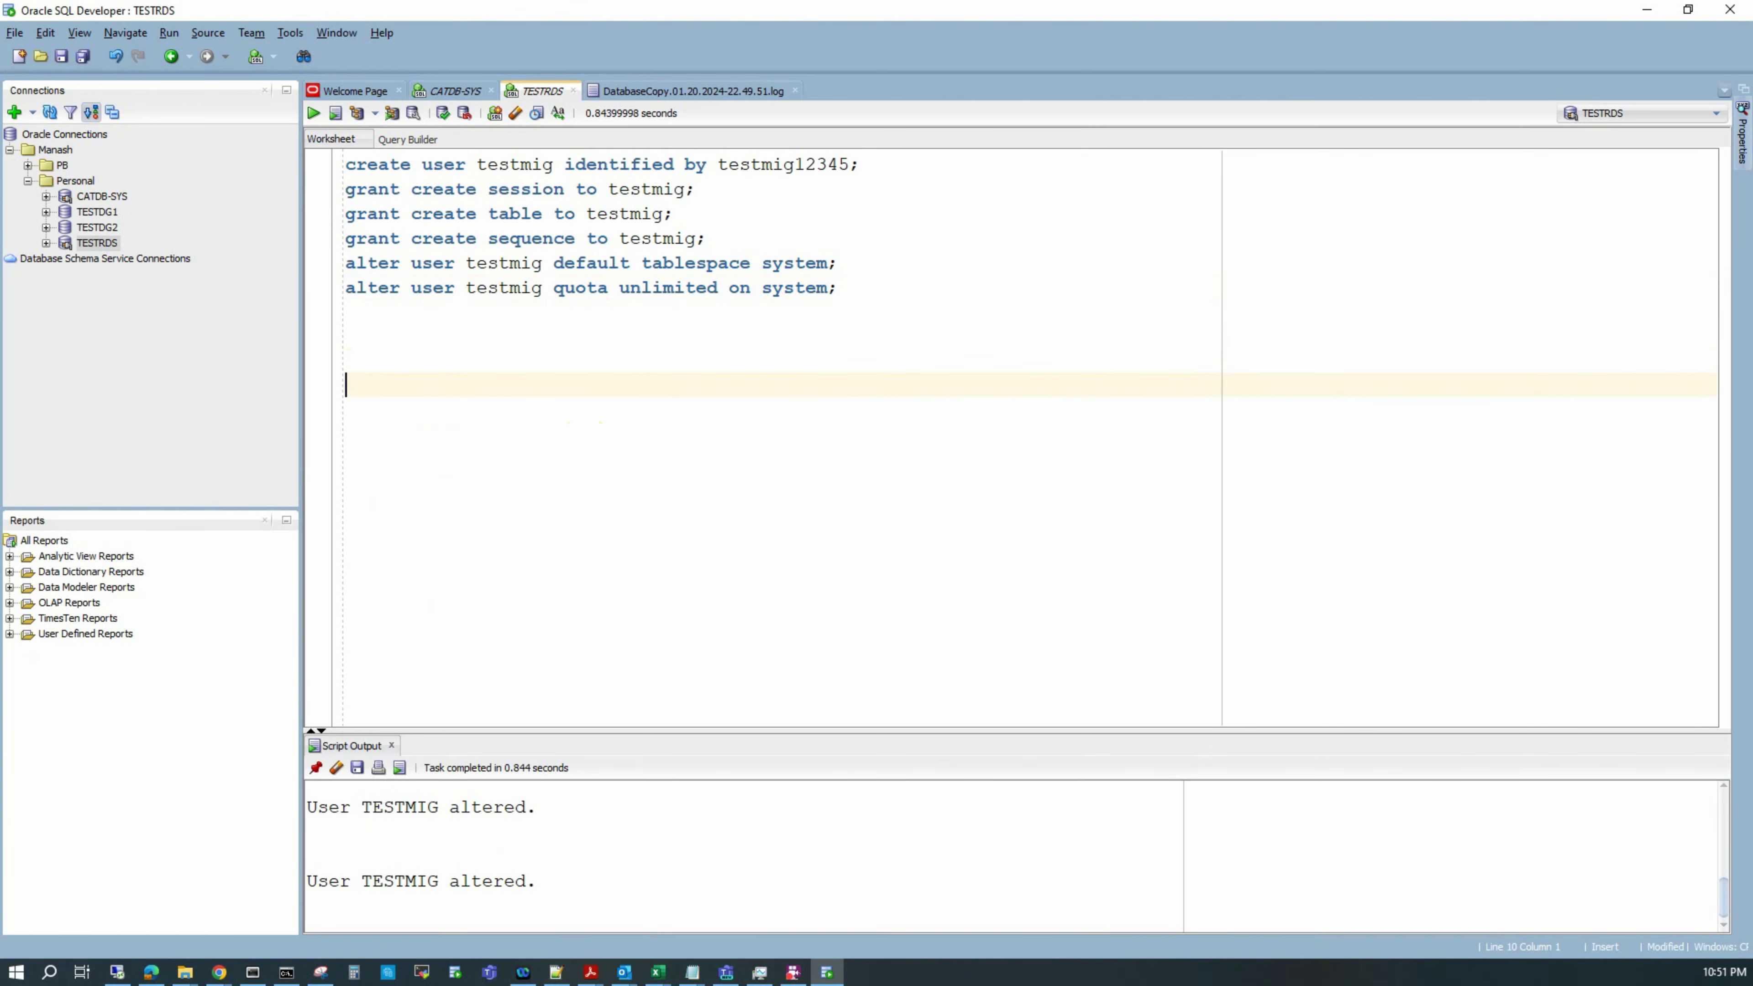
type("select object_type,count(*) from dba_objects where owner='TESTMIG' group by object_type order by object_type;")
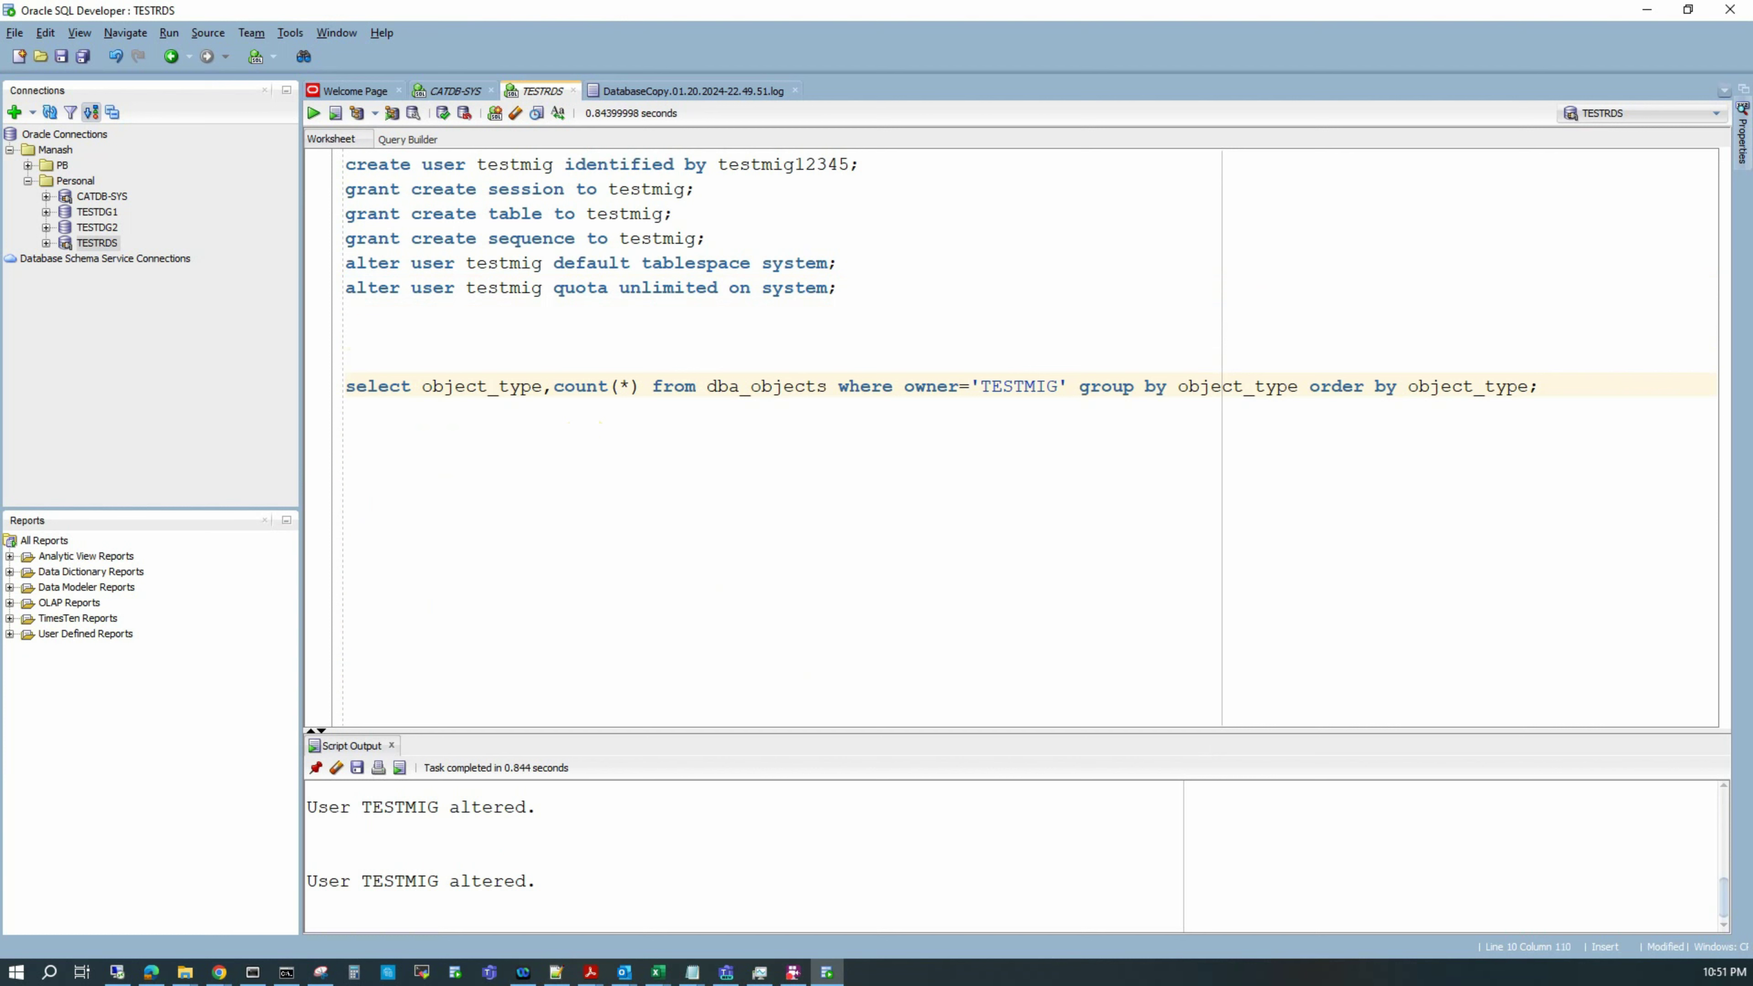
key("Home")
key("shift+End")
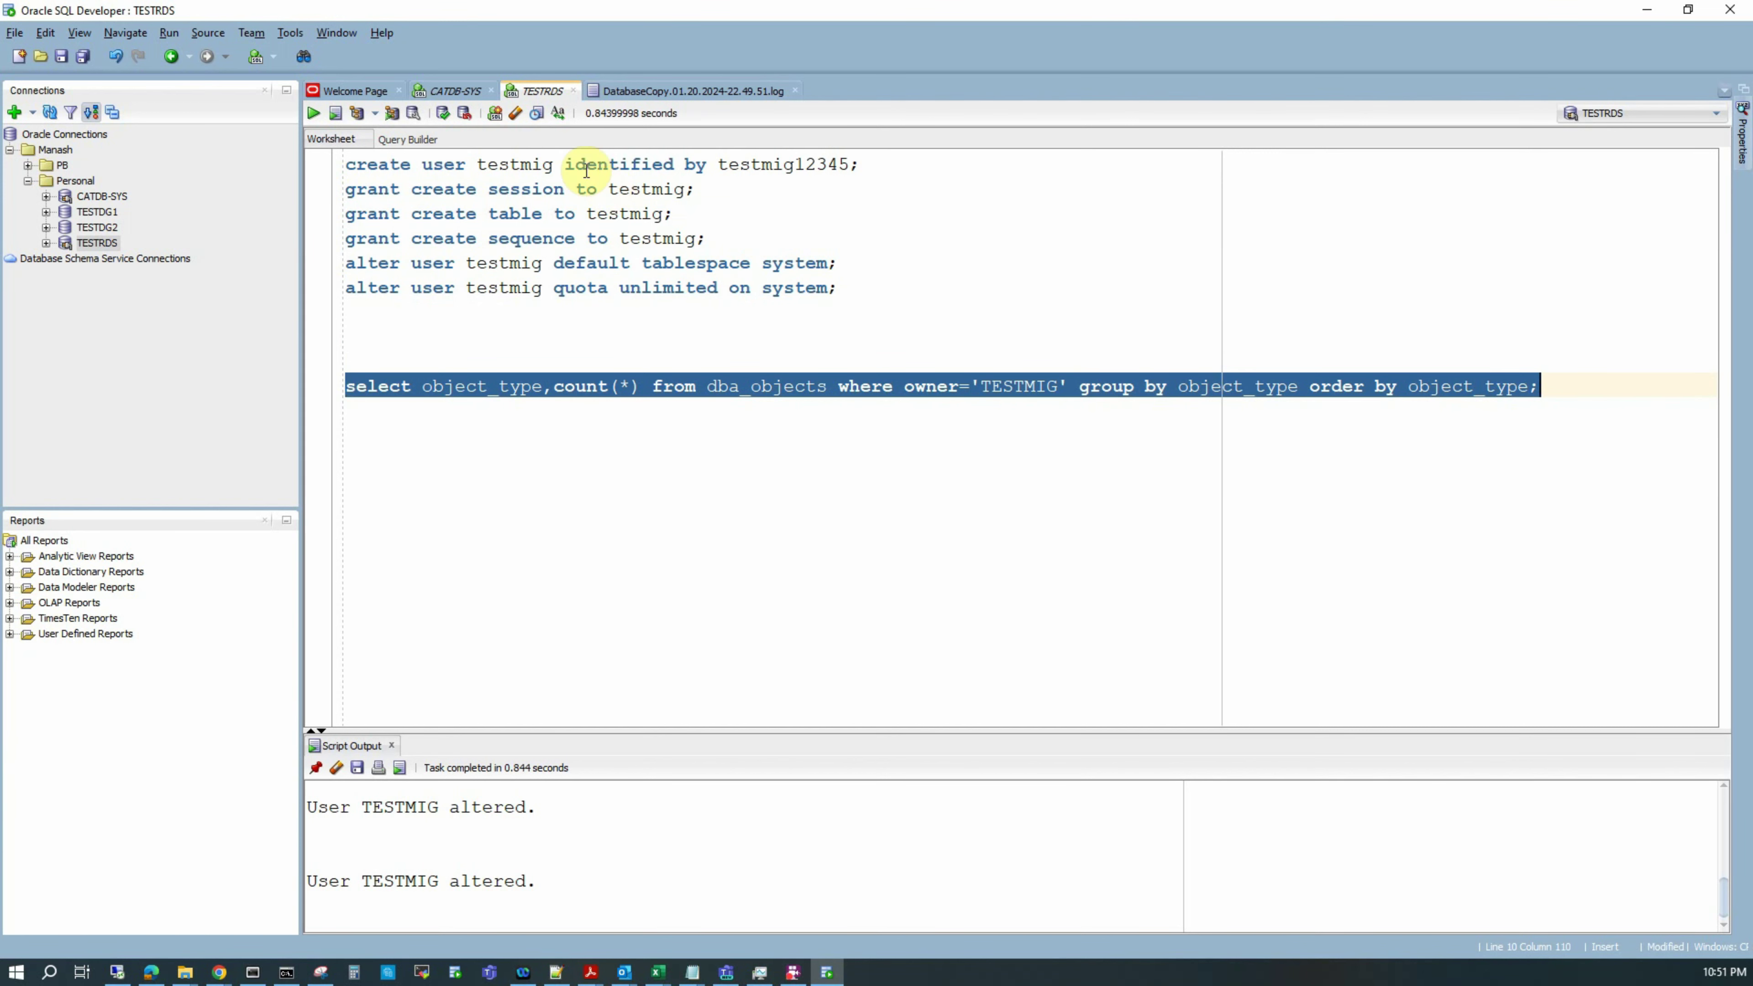
key("ctrl+Return")
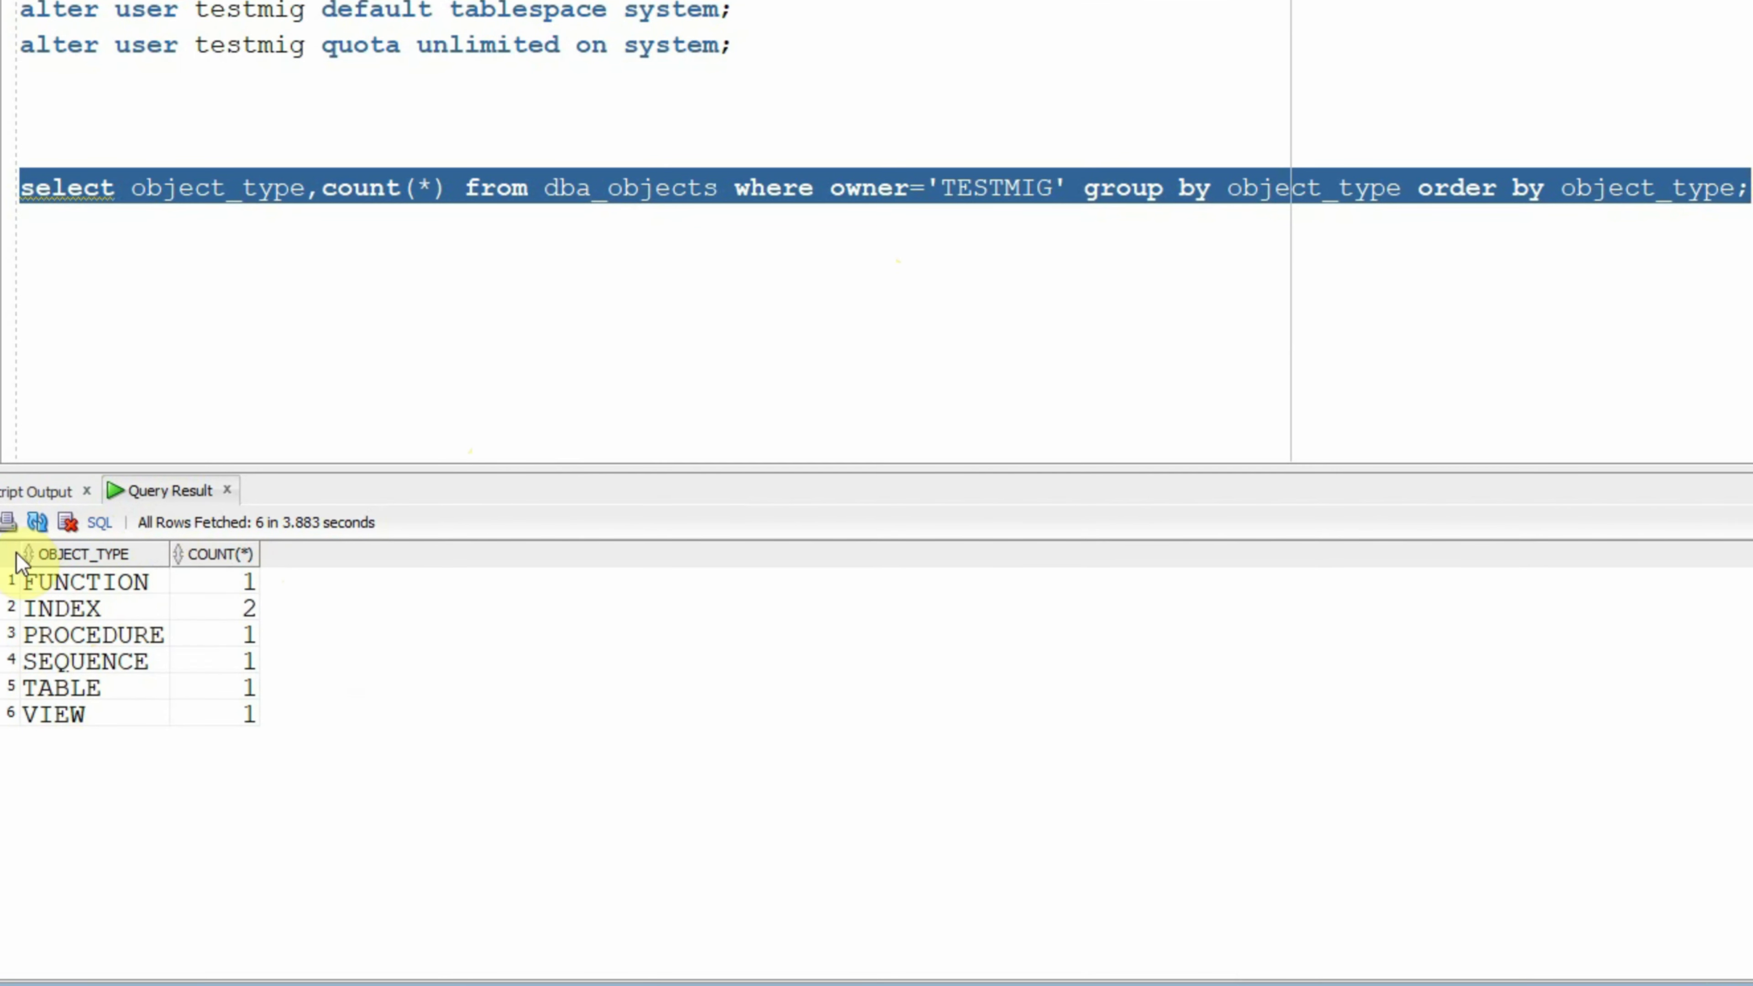
Step: Review the result counts: INDEX 2; FUNCTION, PROCEDURE, SEQUENCE, TABLE and VIEW 1 each
left_click(70, 588)
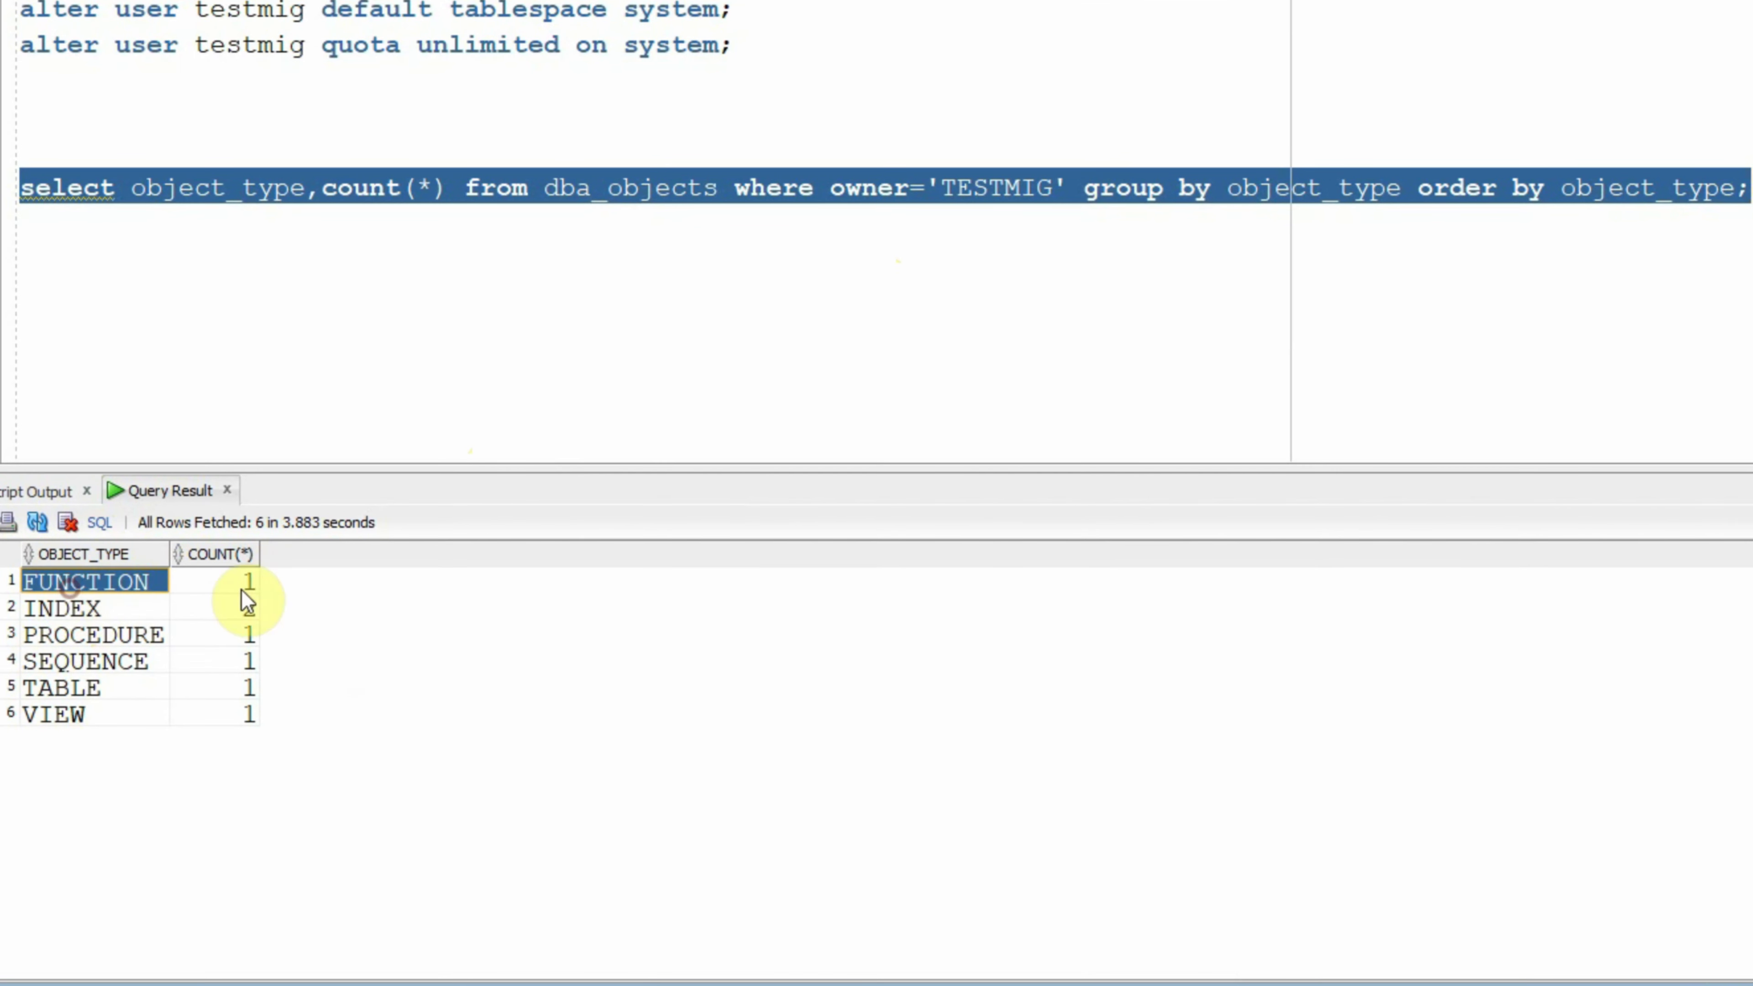
left_click(241, 588)
left_click(68, 608)
left_click(235, 606)
left_click(106, 633)
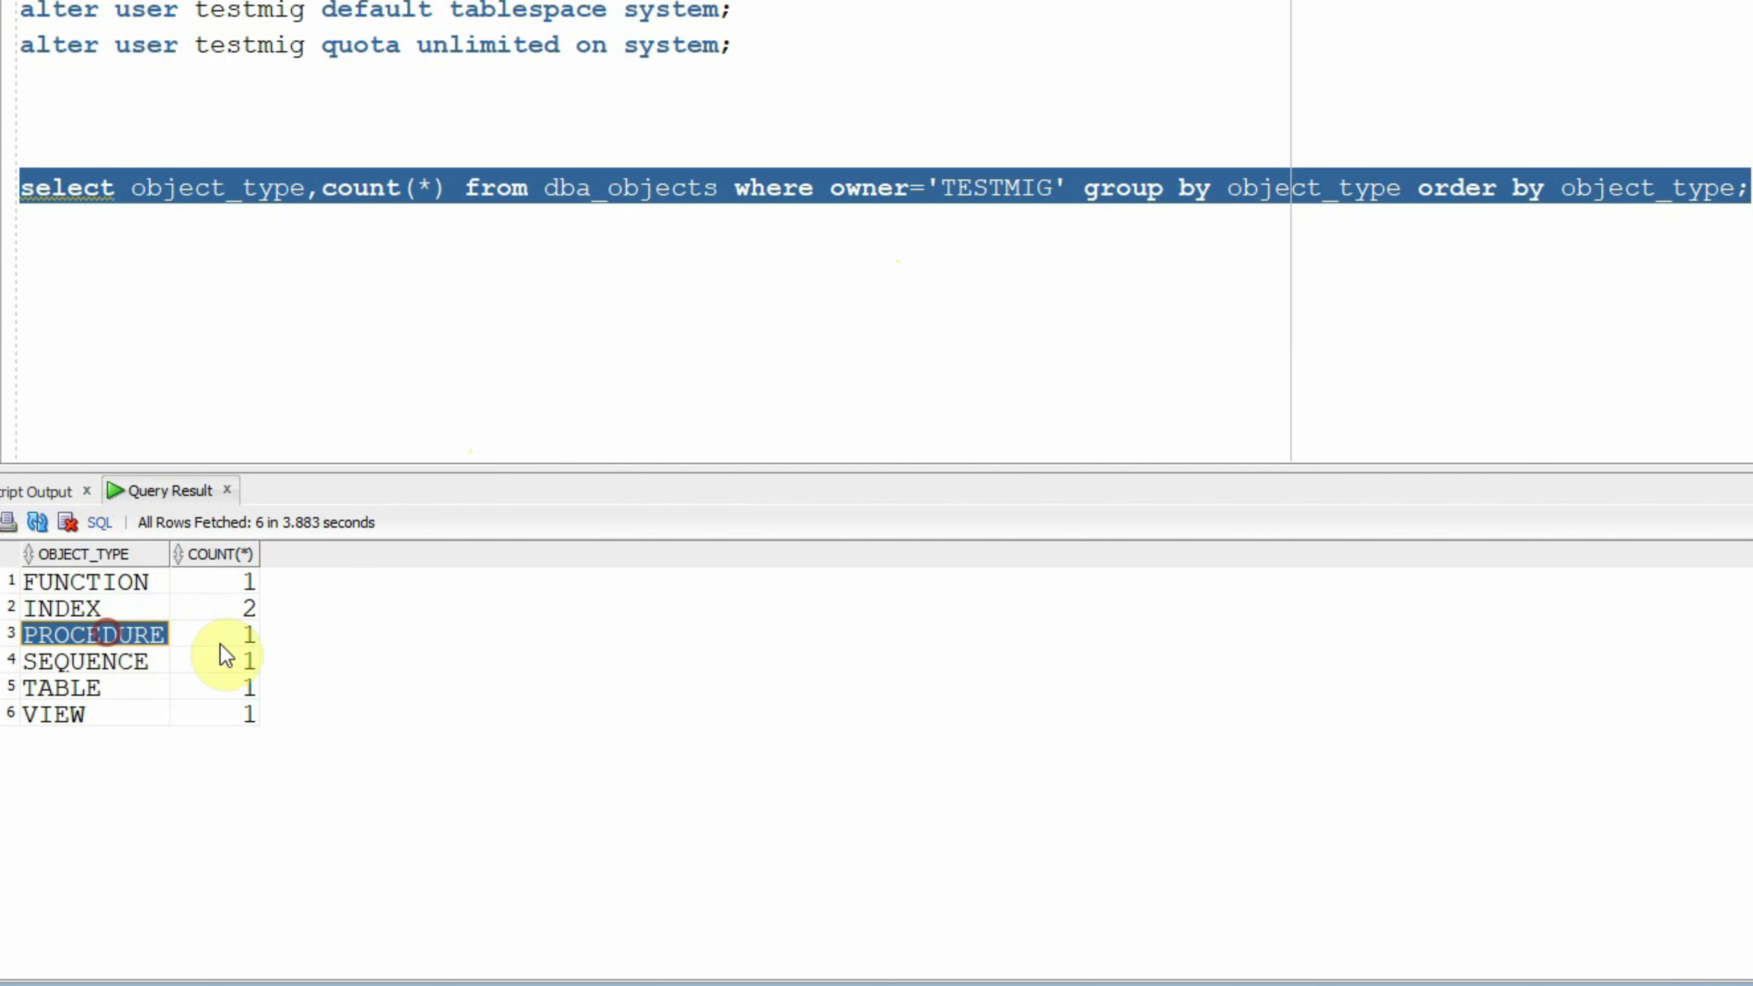
left_click(247, 636)
left_click(109, 657)
left_click(248, 662)
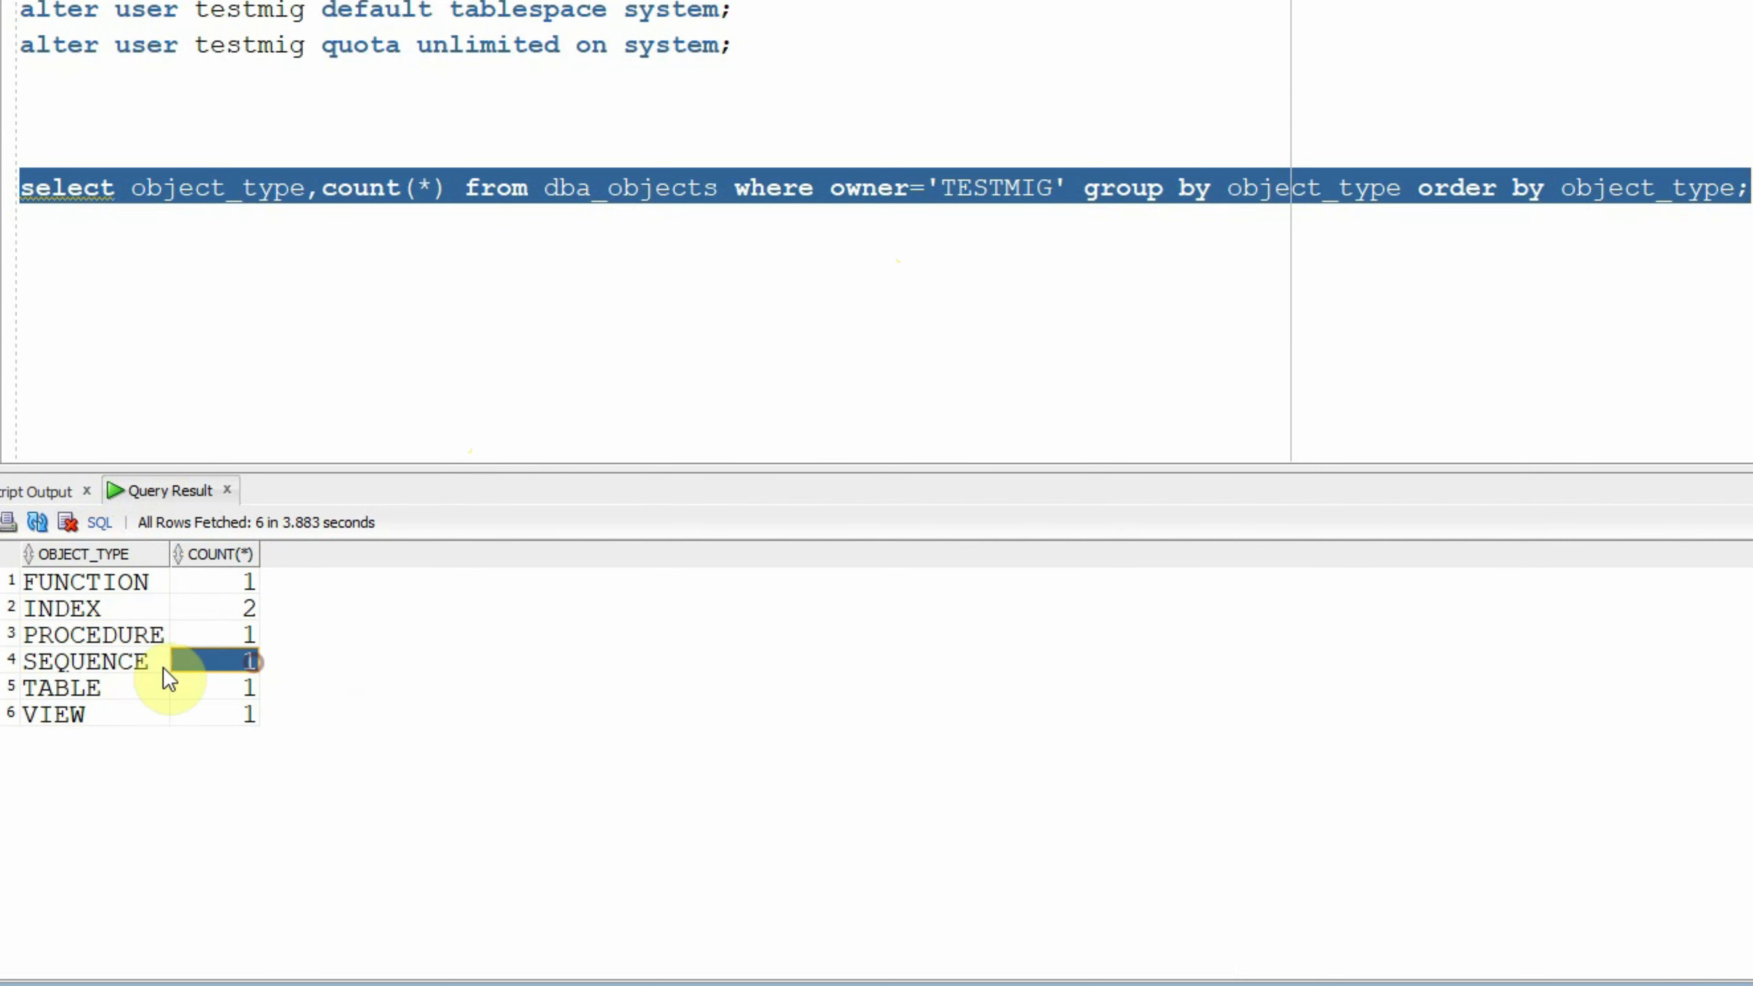
left_click(73, 688)
left_click(228, 688)
left_click(84, 712)
left_click(233, 720)
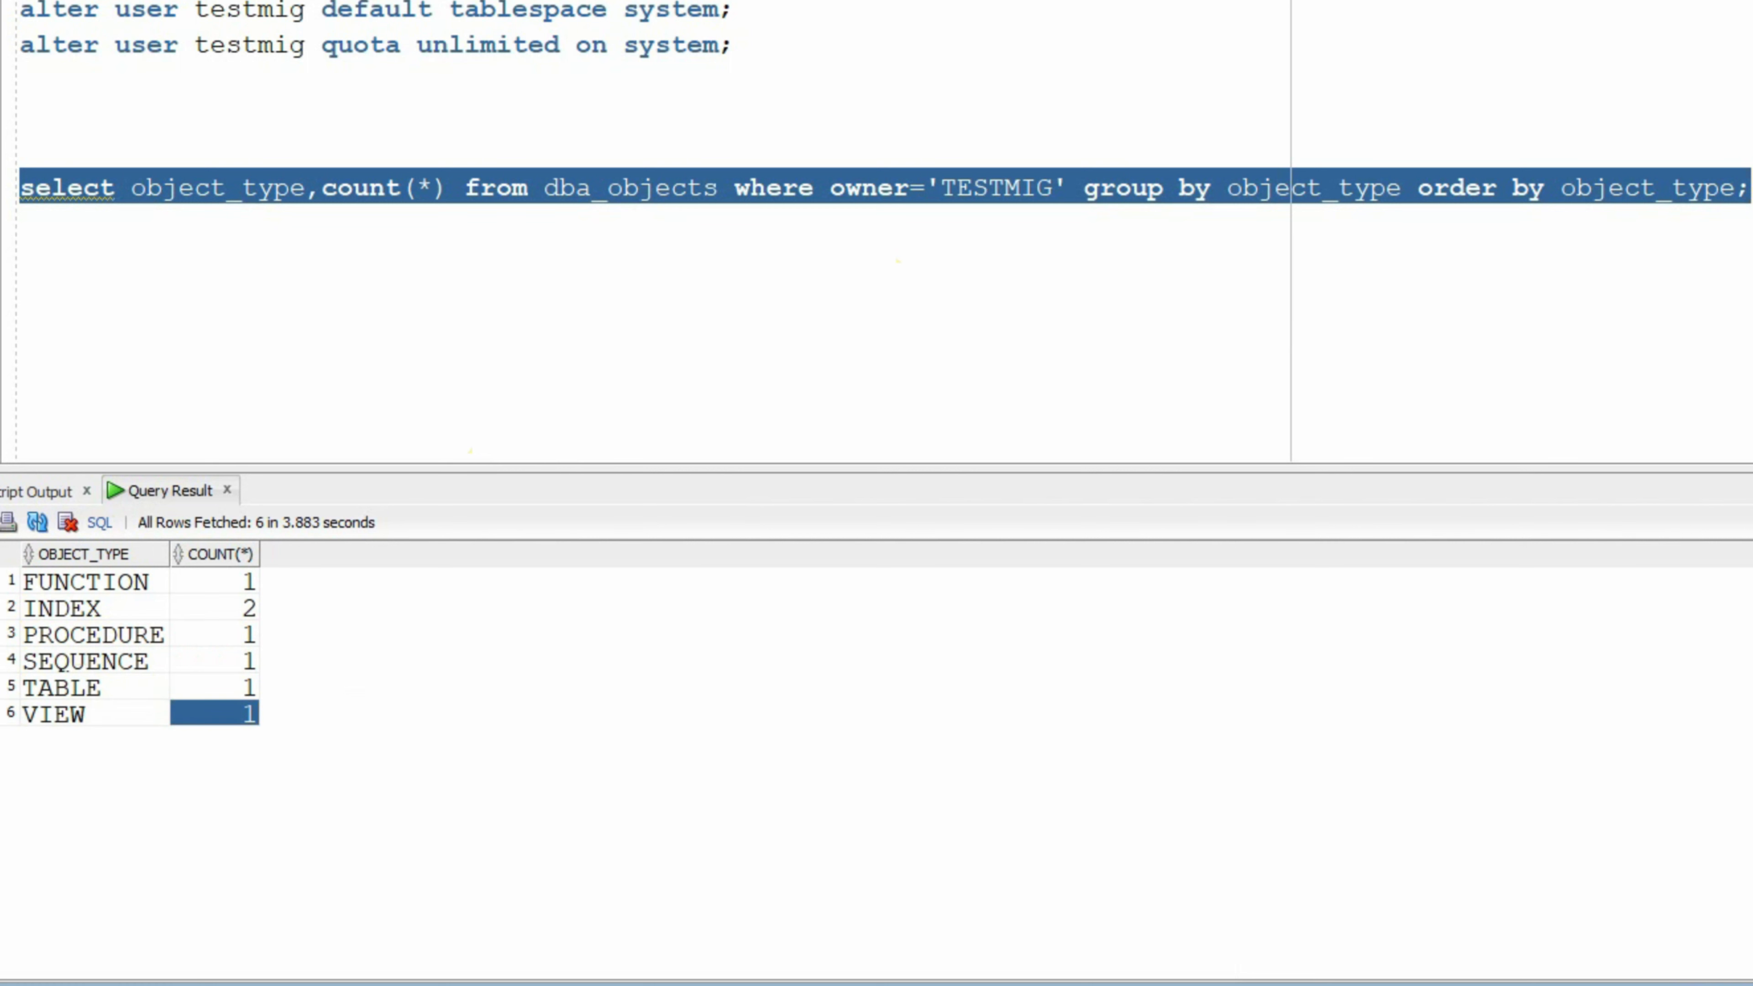
left_click(1750, 186)
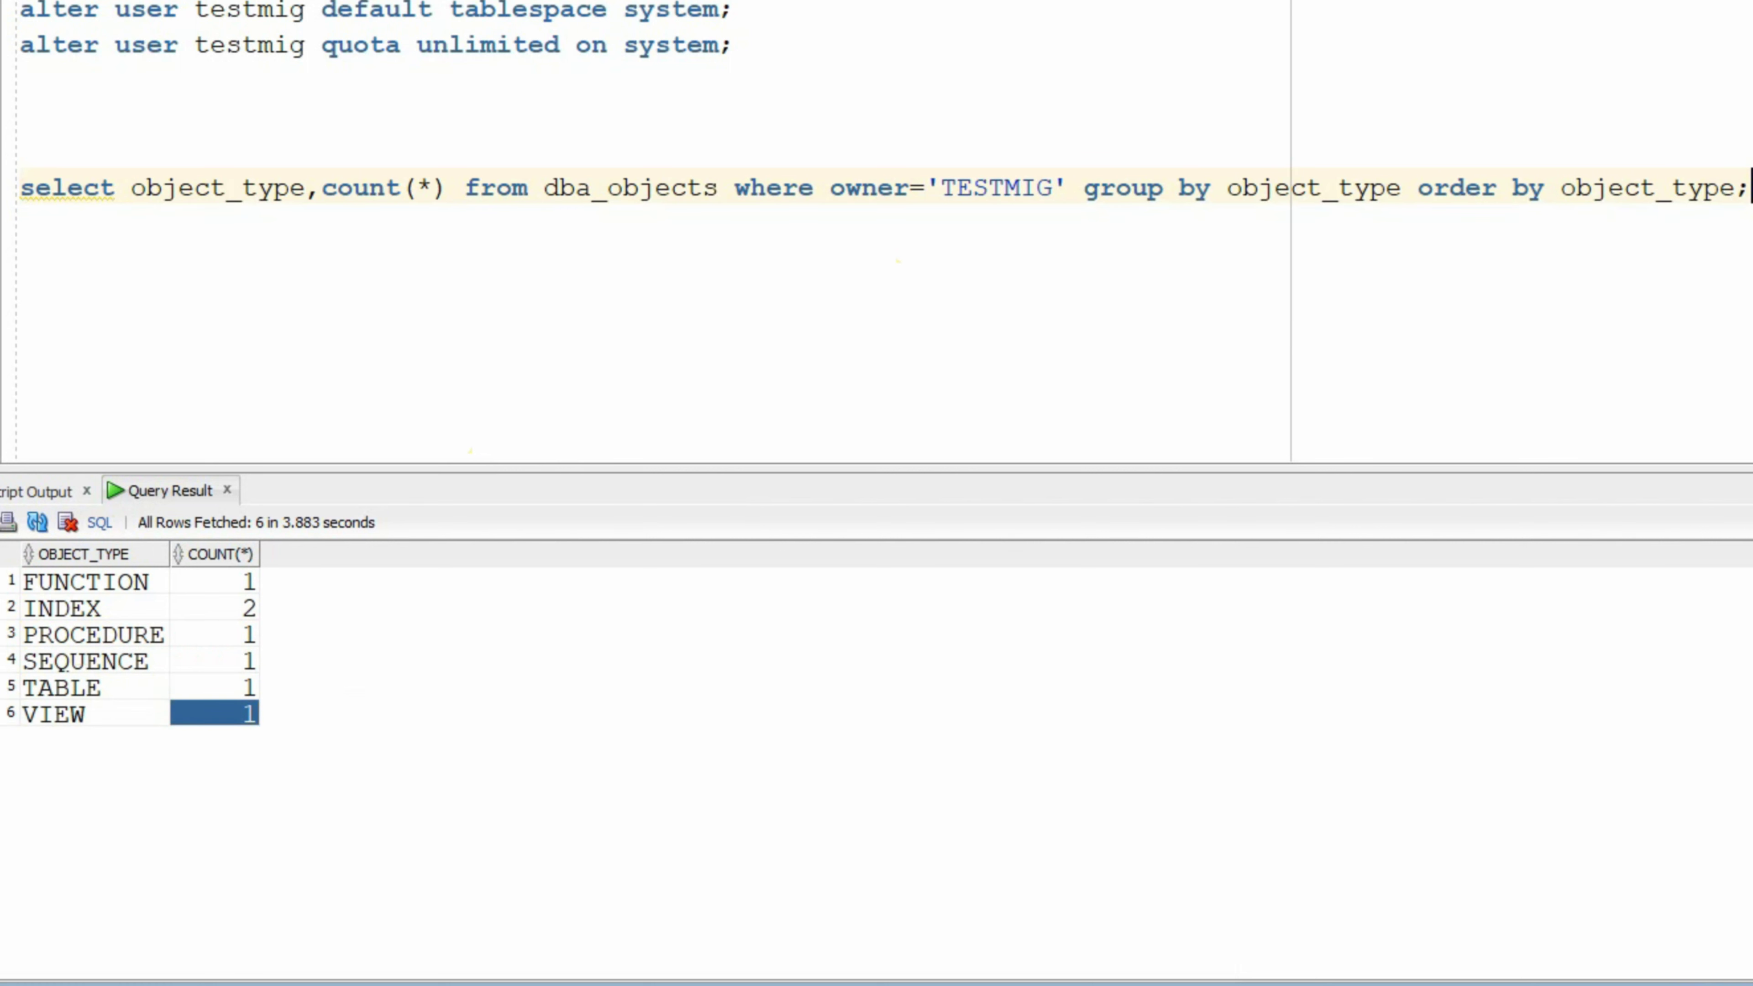
Step: Add 'select * from testmig.employee;' on a new line and run it on TESTRDS
key("Return")
type("select * from testmig.employee;")
key("shift+Home")
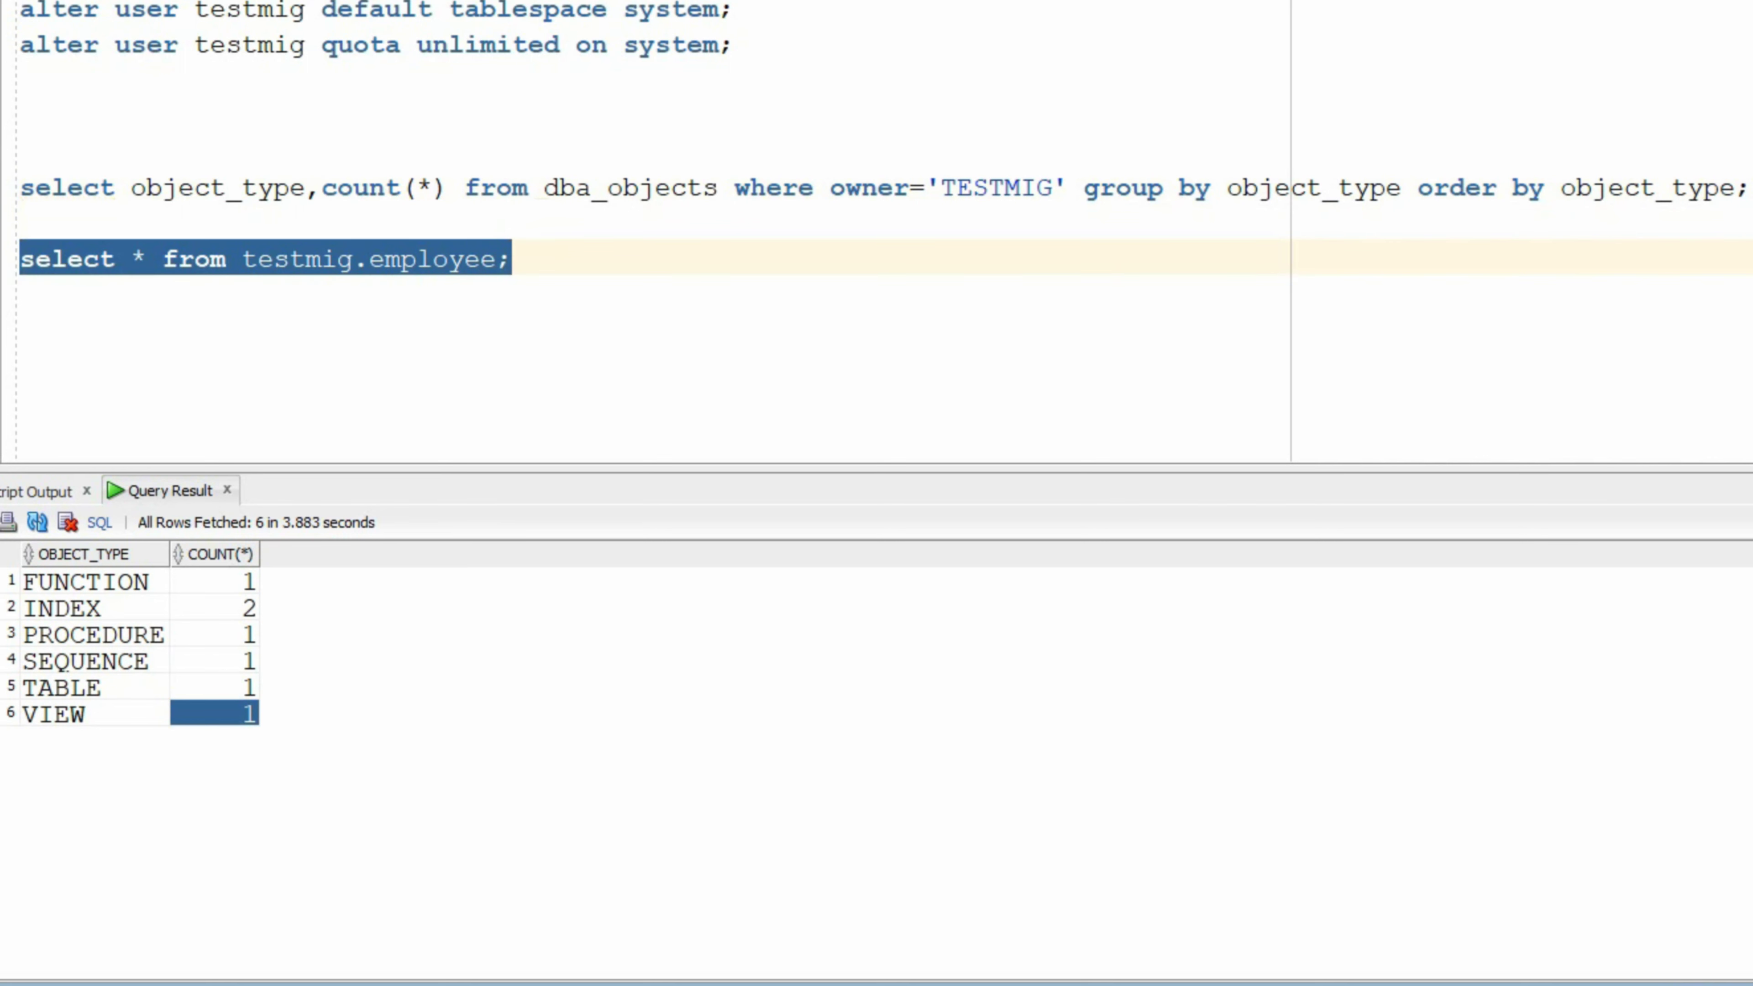
key("ctrl+Return")
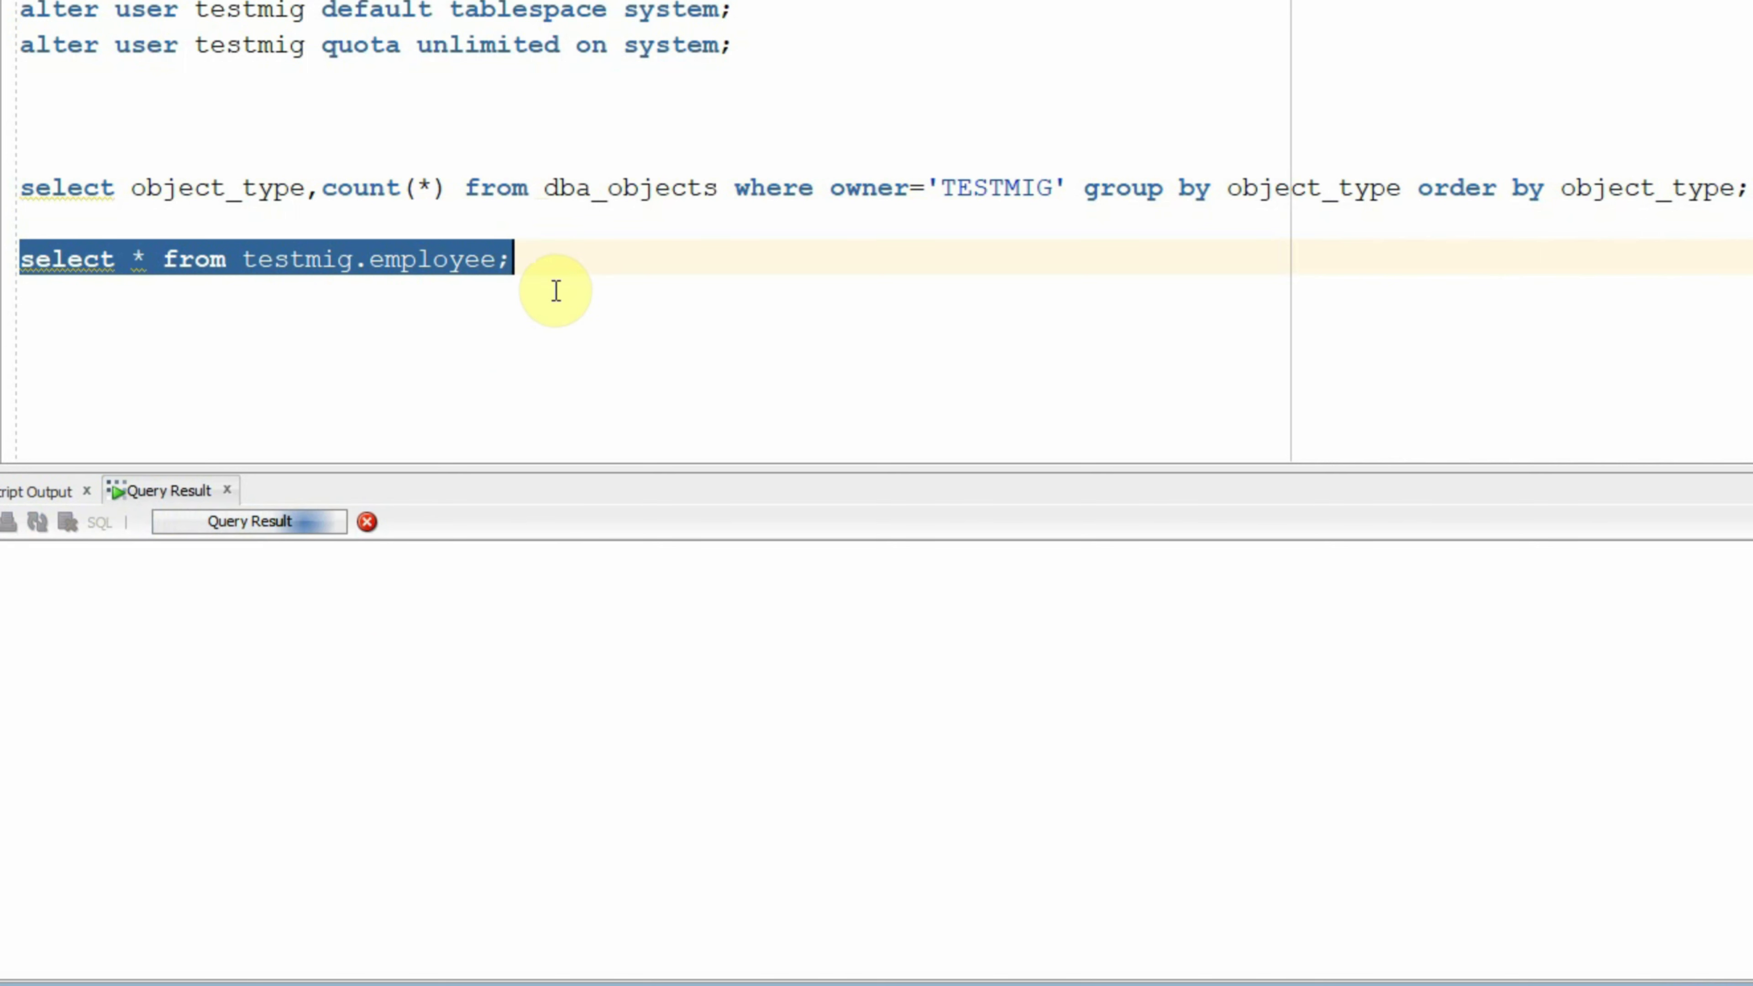